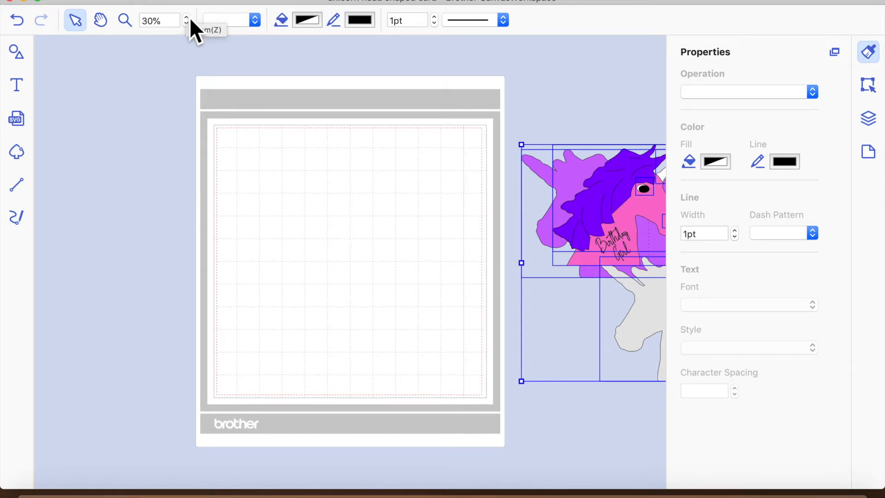
scroll(289, 233, right, 2)
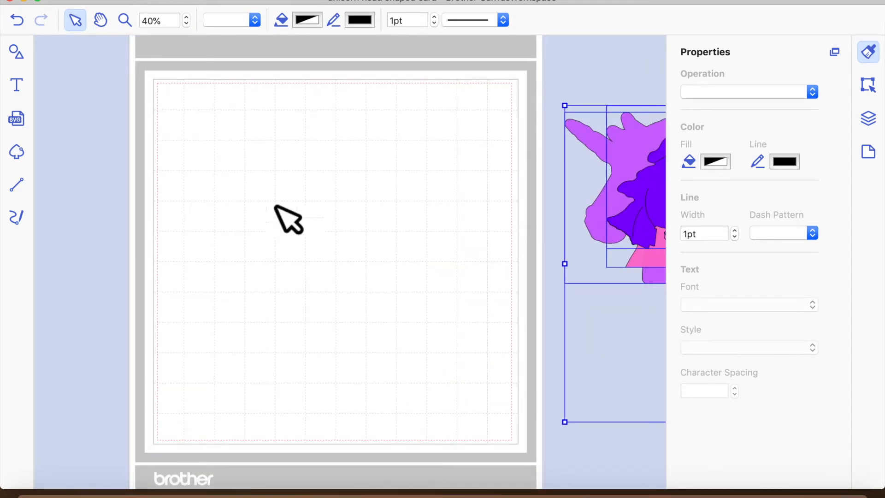
scroll(624, 208, right, 8)
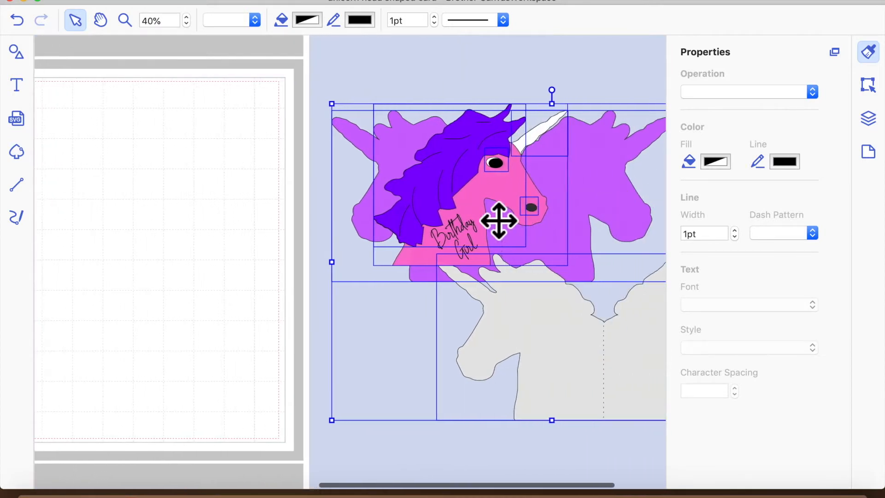
scroll(498, 220, left, 10)
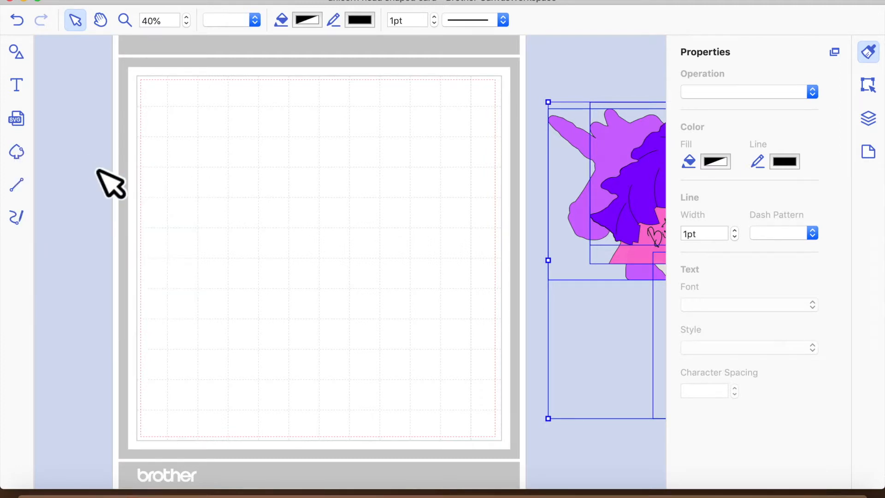
Start image tracing and load the "uncorn head" image from the Desktop
click(21, 152)
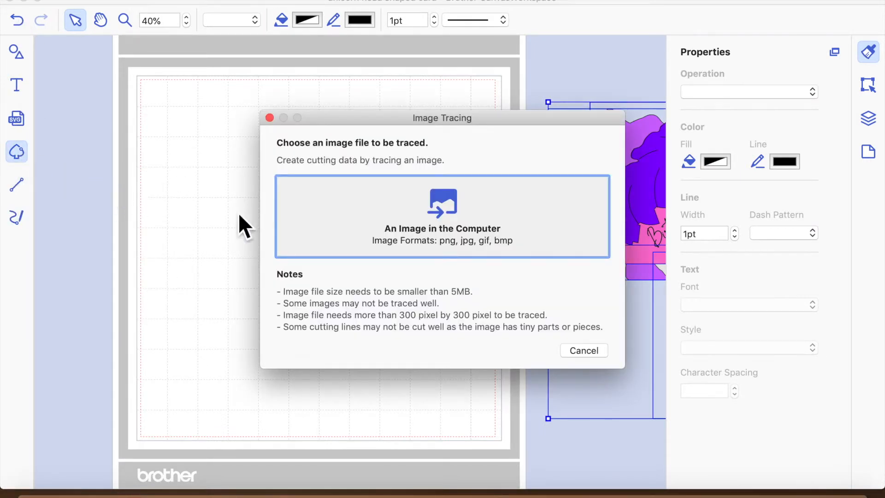
click(462, 230)
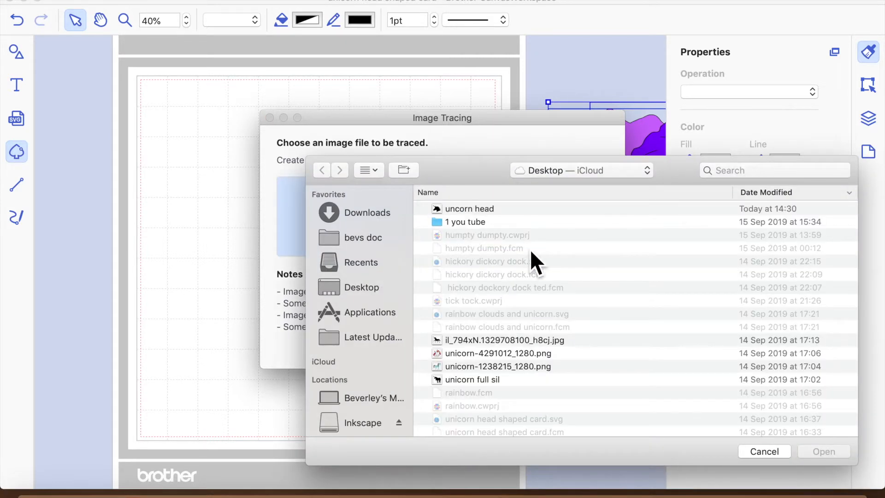
click(486, 211)
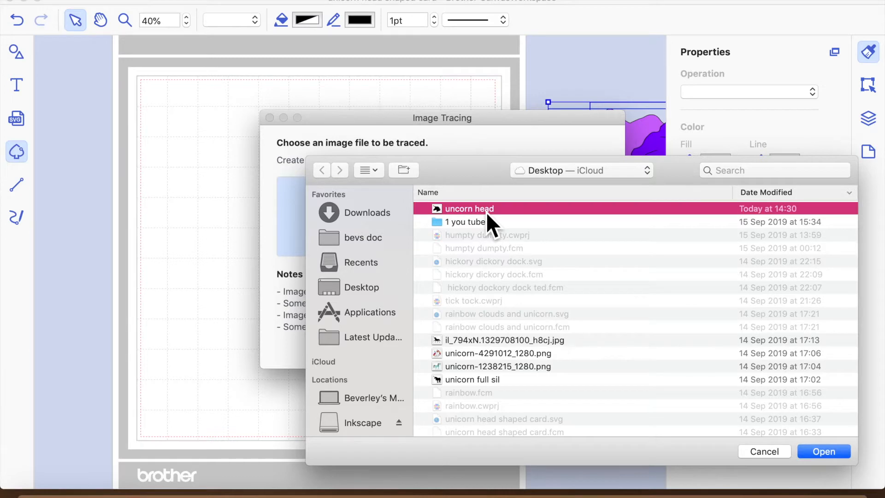
double_click(485, 211)
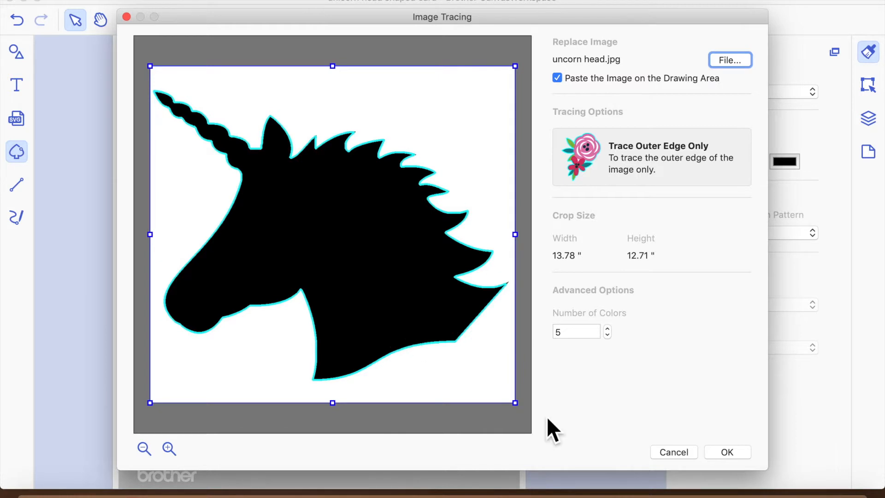
Trace the unicorn silhouette with 2 colors, without pasting the image on the drawing area
click(607, 335)
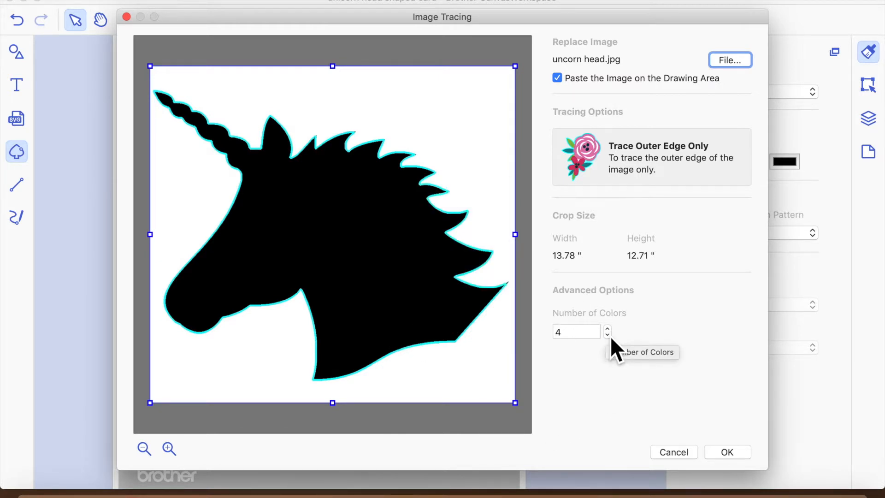
click(609, 336)
click(609, 337)
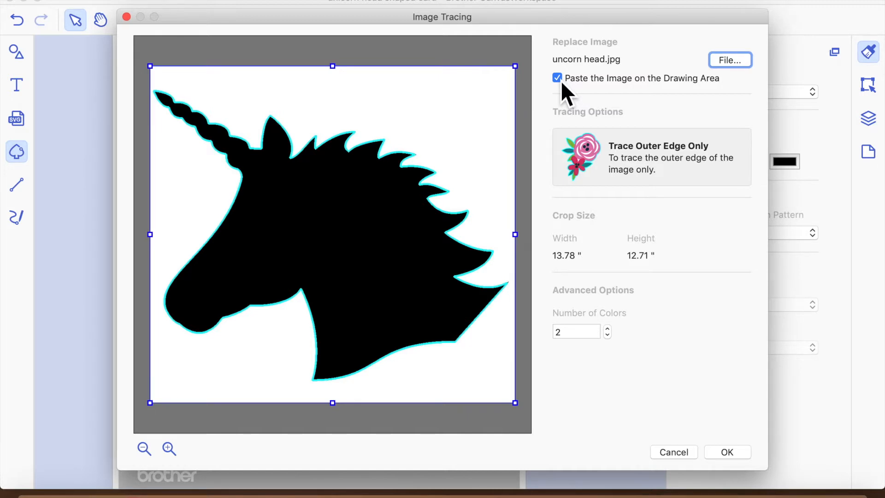
click(733, 451)
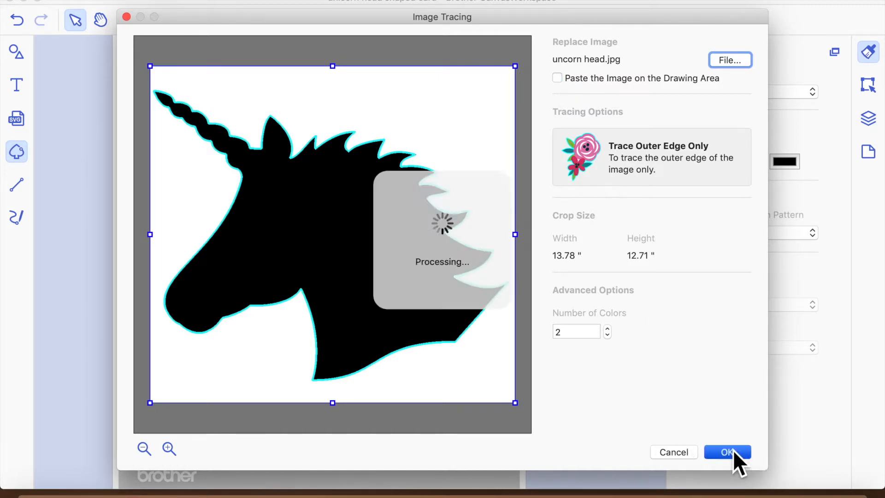
Resize the traced unicorn head to 6 inches wide with its aspect ratio maintained, and place it in the mat's left half
mouse_move(395, 290)
mouse_down()
mouse_move(373, 229)
mouse_move(365, 233)
mouse_up()
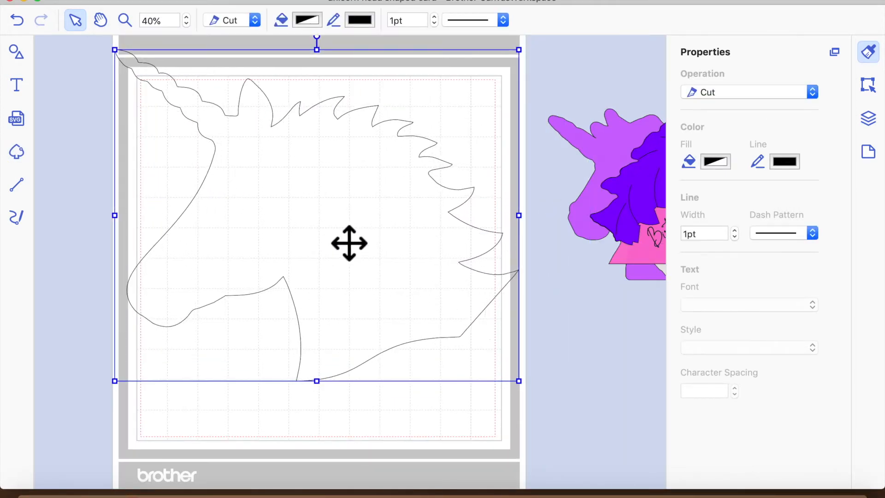
click(866, 88)
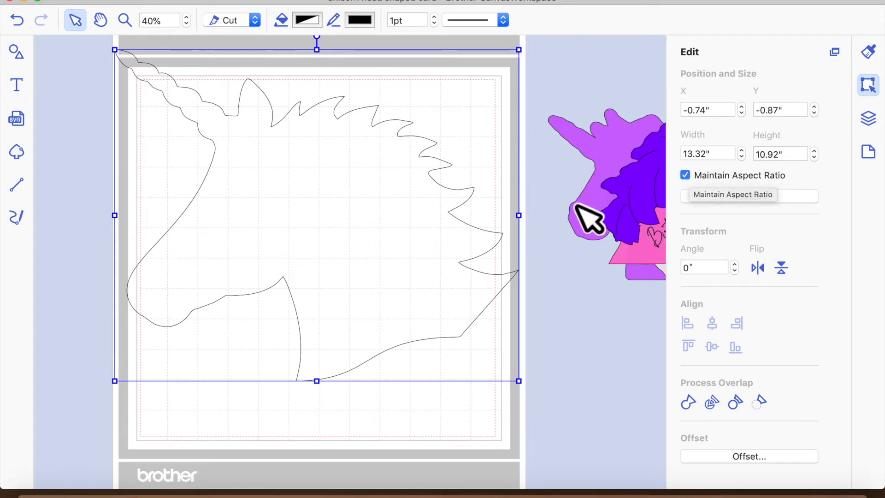
click(714, 153)
text(6)
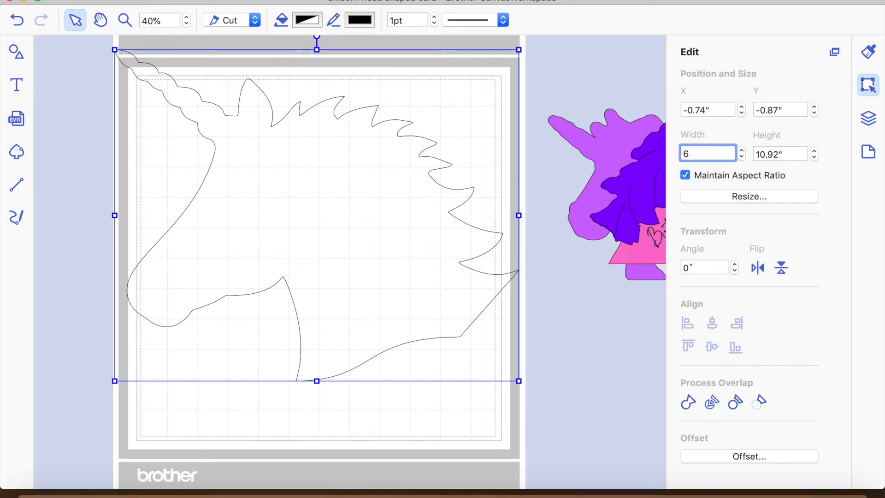
key(Return)
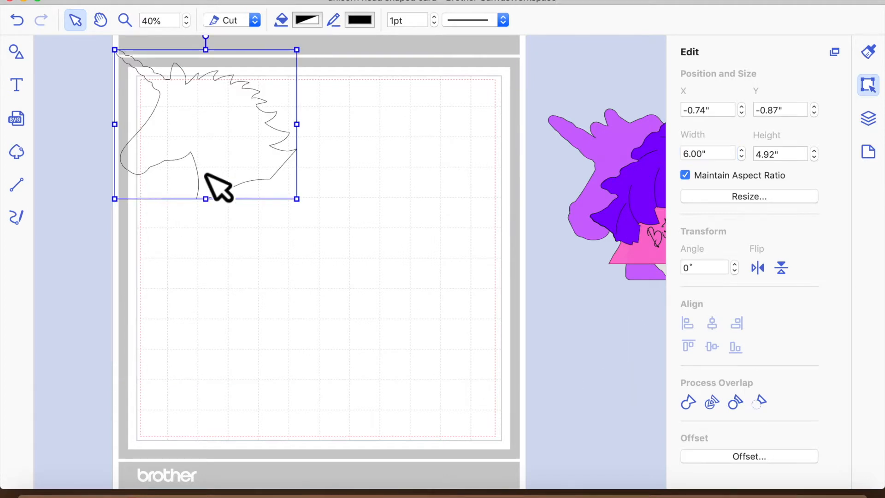
drag(254, 301, 282, 253)
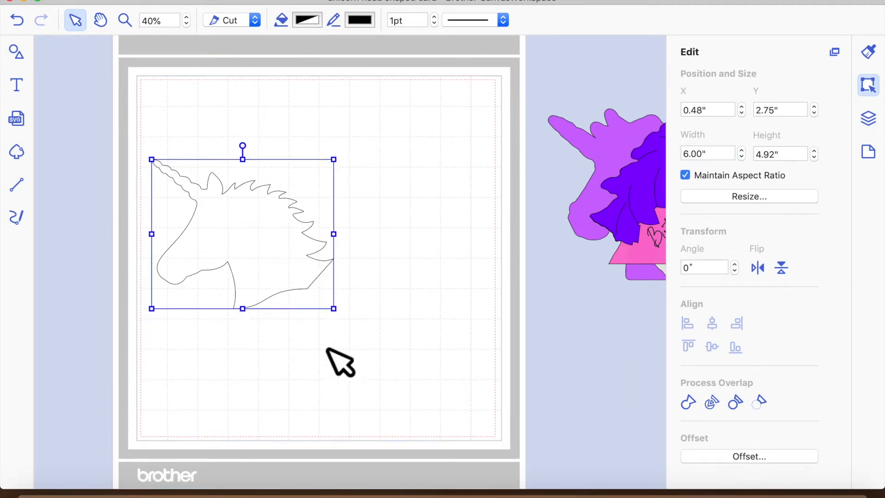
Rotate the unicorn head outline about 18° clockwise so its neck edge sits roughly level
click(339, 357)
click(296, 262)
click(406, 360)
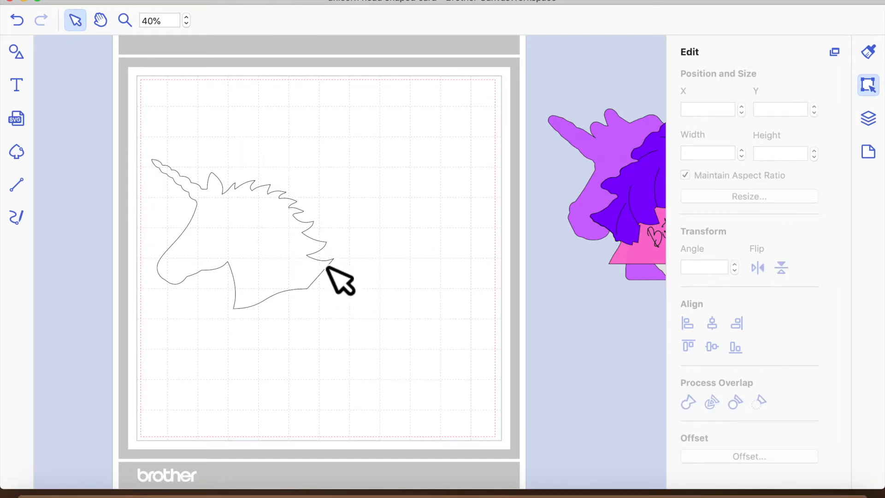
click(287, 259)
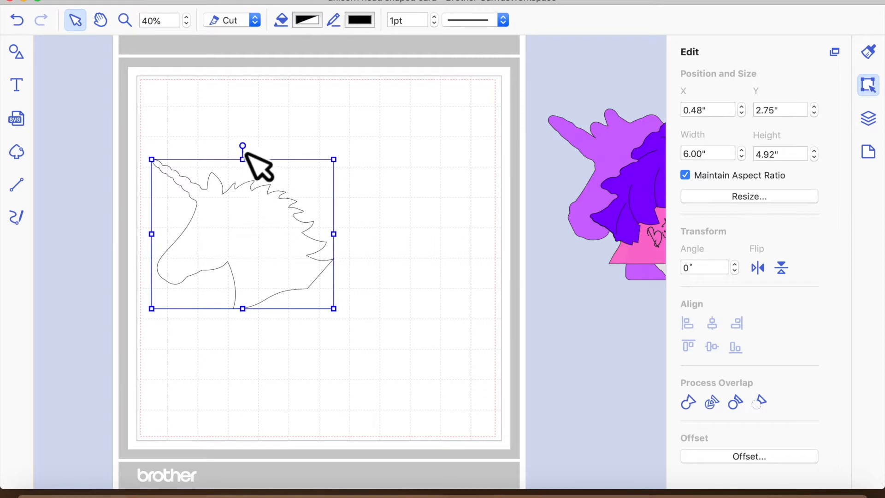
double_click(251, 159)
click(402, 232)
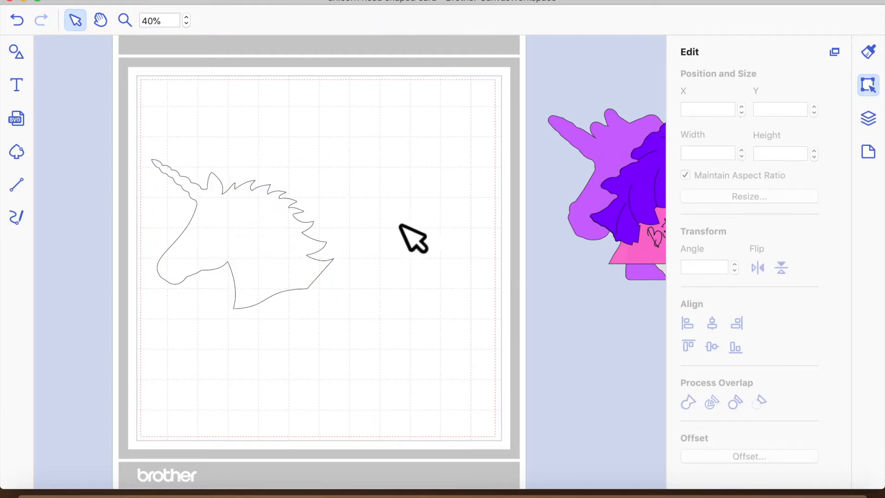
click(268, 225)
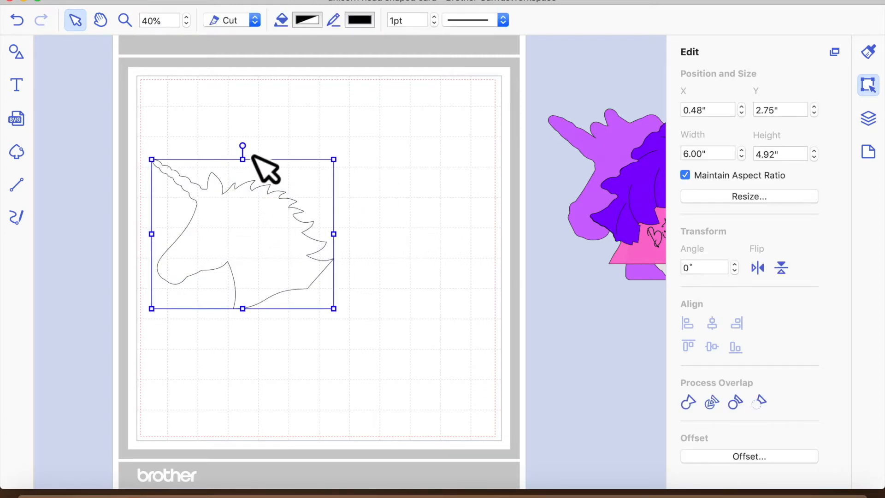
drag(252, 153, 277, 157)
click(349, 302)
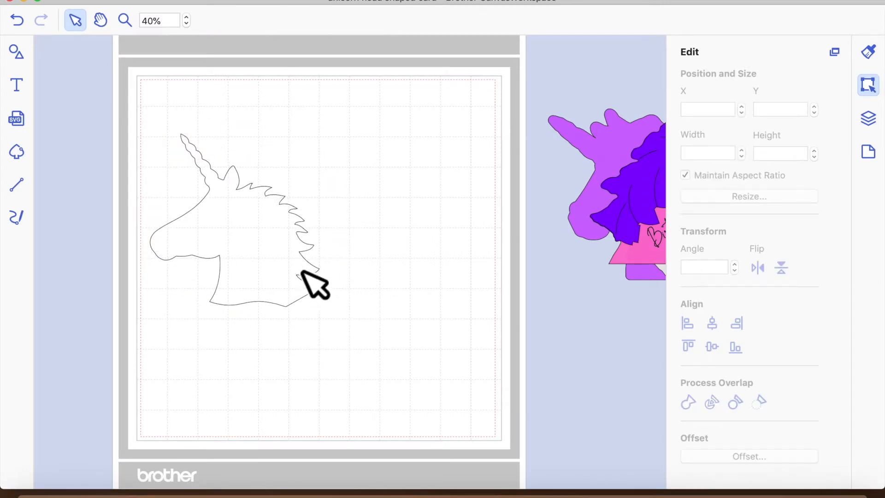
Copy the rotated unicorn head, place the copy to the right of the original, and flip it horizontally
click(276, 283)
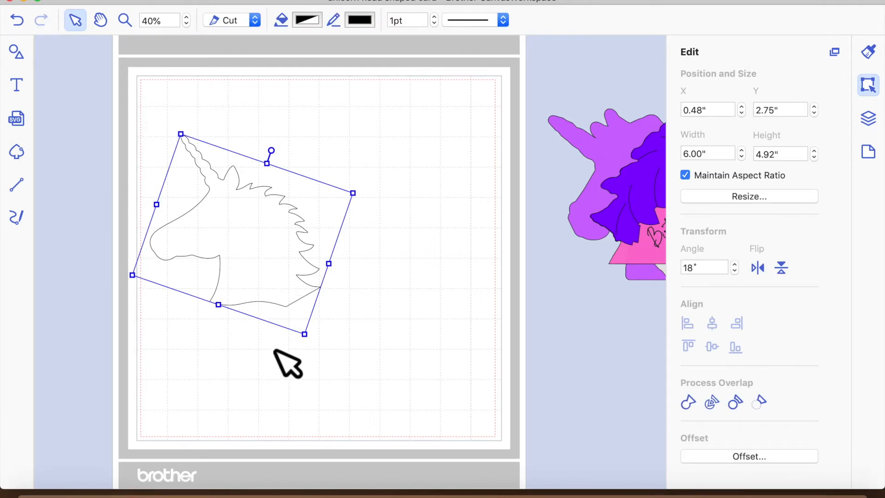
key(super+c)
key(super+v)
drag(294, 290, 412, 281)
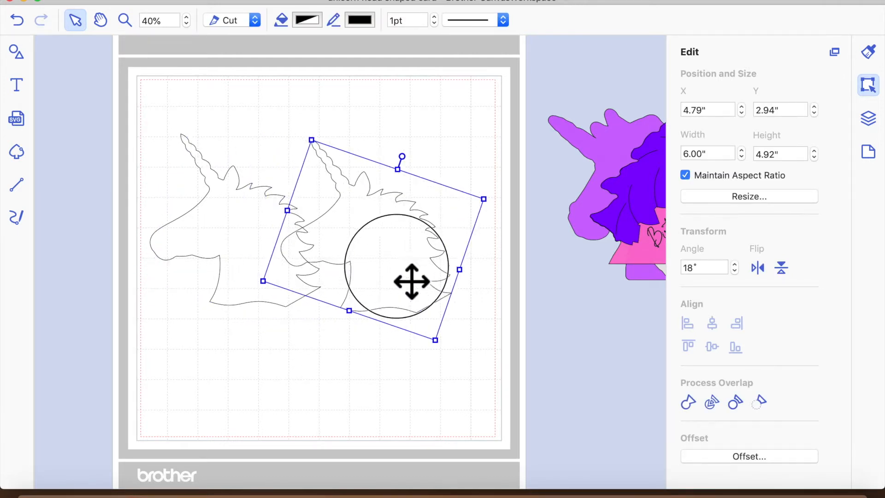
click(268, 2)
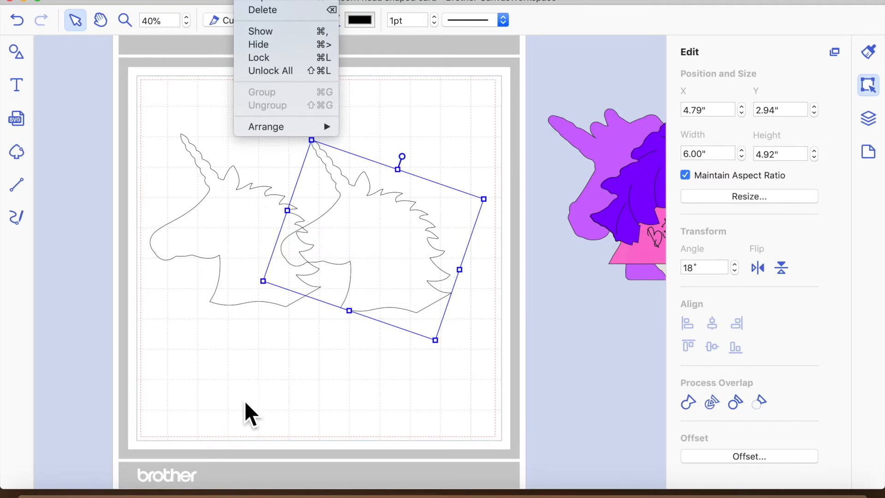
click(299, 366)
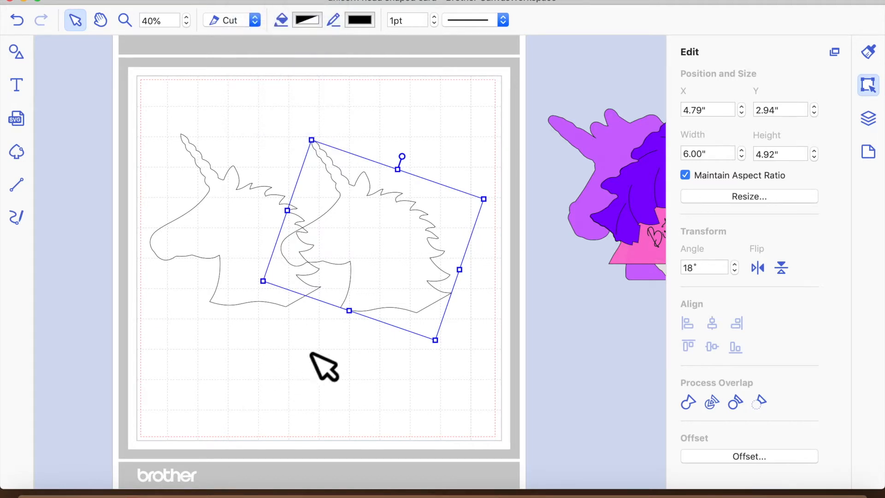
drag(399, 240, 436, 219)
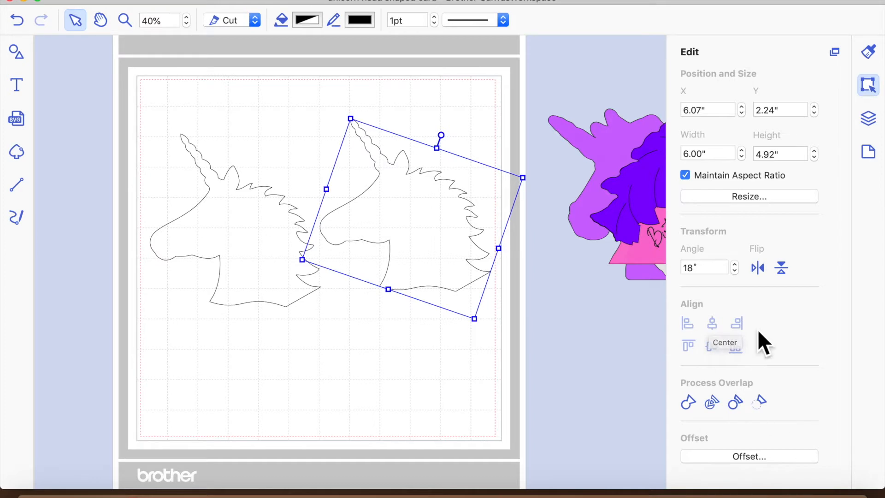
click(758, 267)
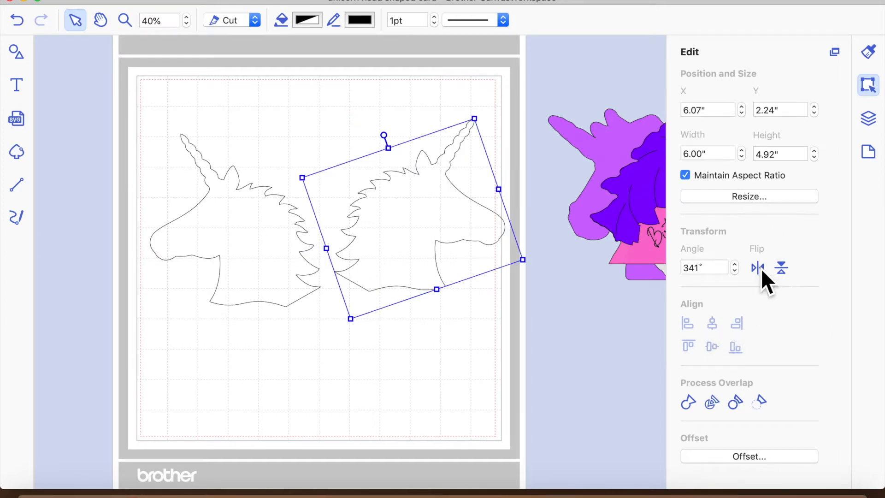
Duplicate the flipped head, set the spare copy at the mat's lower right edge, and overlap the flipped head's mane with the original's
drag(421, 235, 557, 374)
key(super+d)
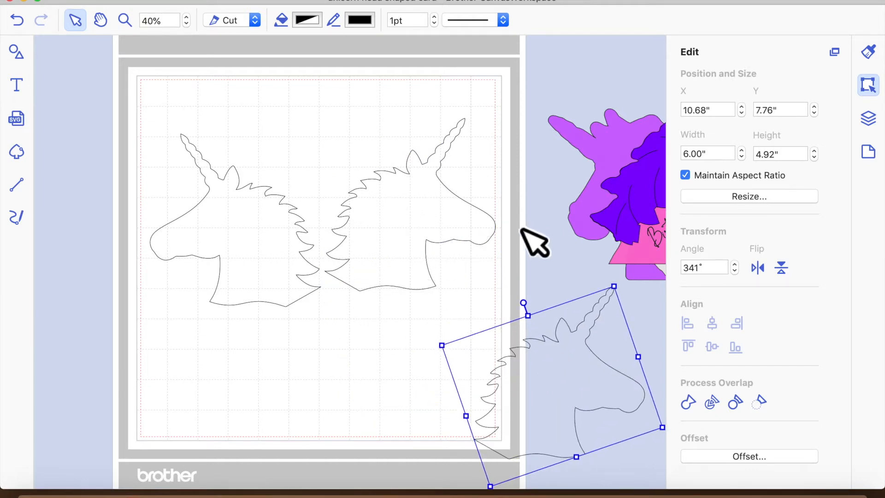
drag(417, 259, 423, 268)
drag(529, 361, 519, 384)
drag(420, 245, 375, 251)
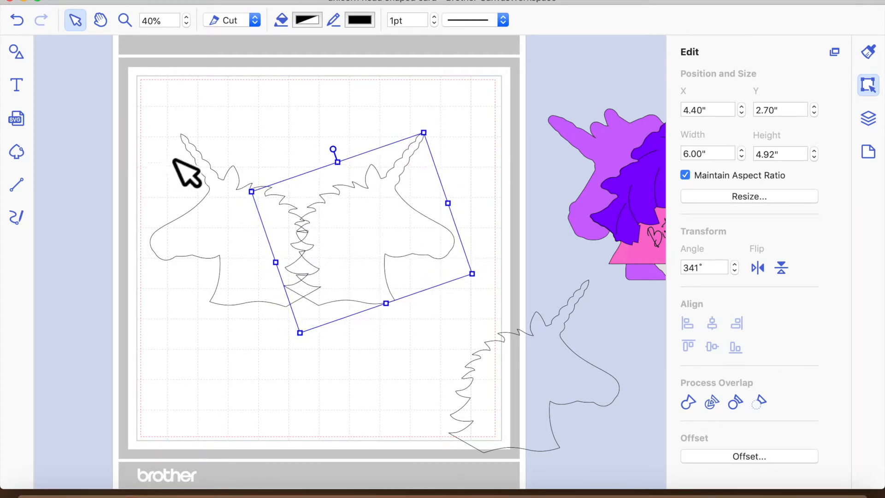
Align the two overlapping unicorn heads at their bottom edges and weld them into one shape
click(152, 126)
click(237, 149)
drag(134, 108, 402, 281)
click(742, 349)
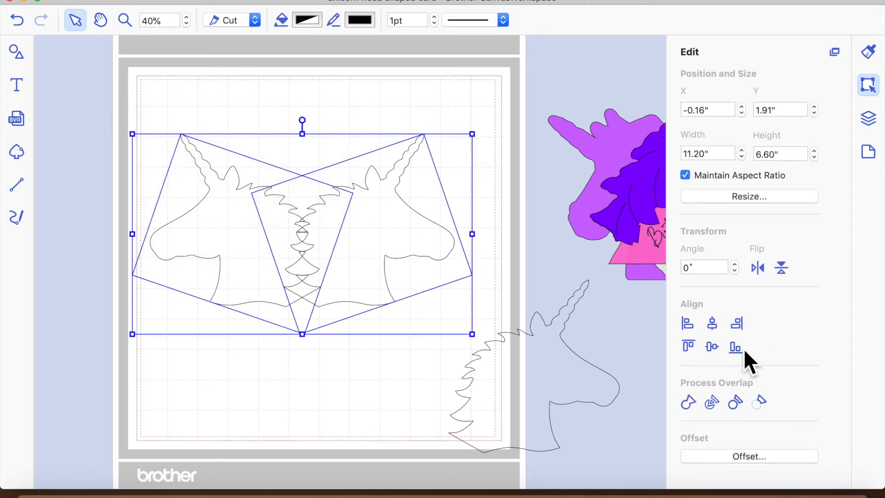
click(687, 406)
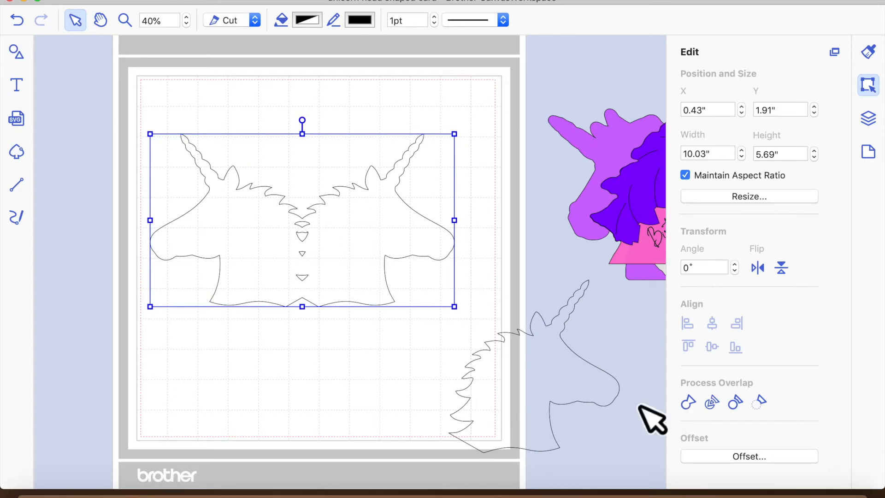
click(401, 361)
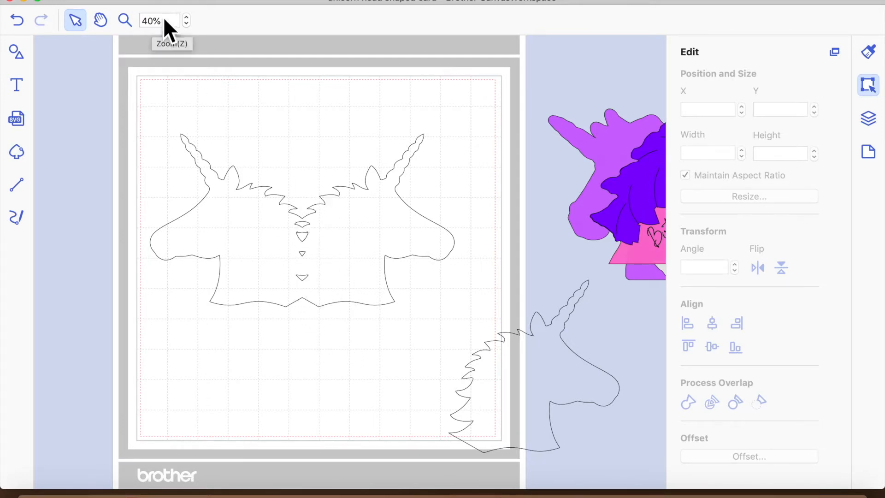
Edit the path points of the welded unicorn card and delete the lowest leftover triangular cut-out along its centre line
click(186, 17)
click(187, 17)
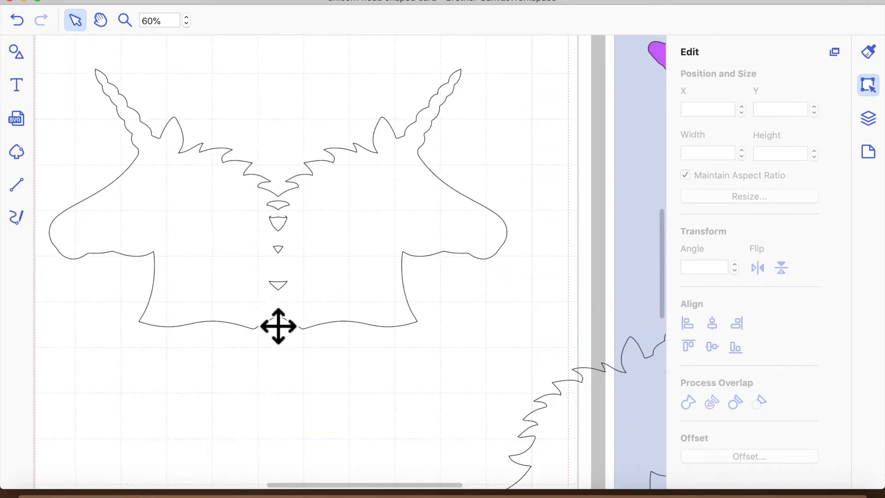
click(297, 228)
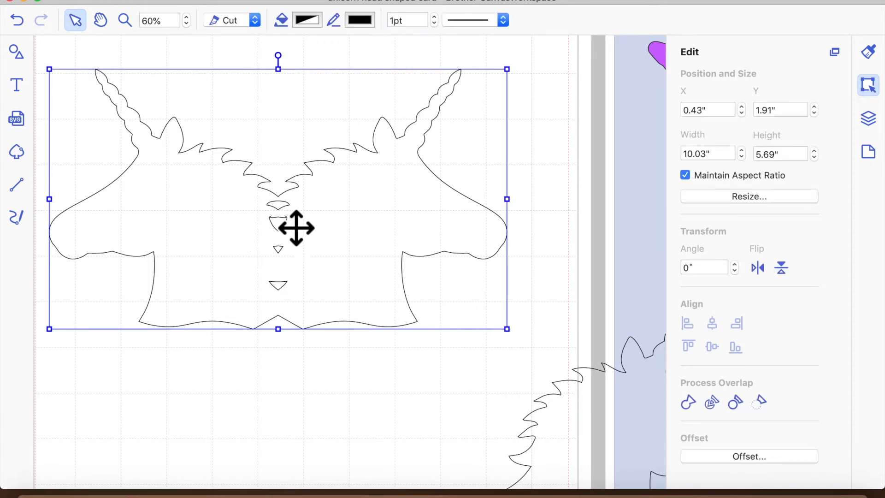
double_click(288, 214)
drag(302, 302, 255, 268)
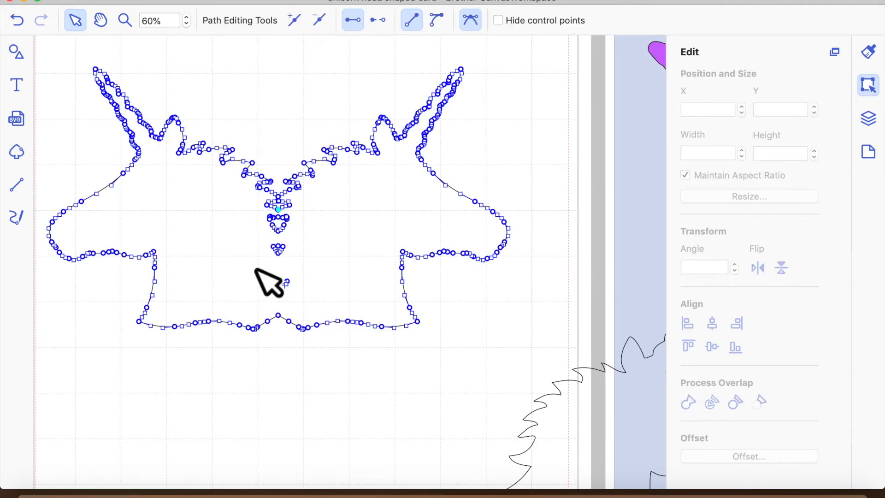
drag(248, 261, 316, 308)
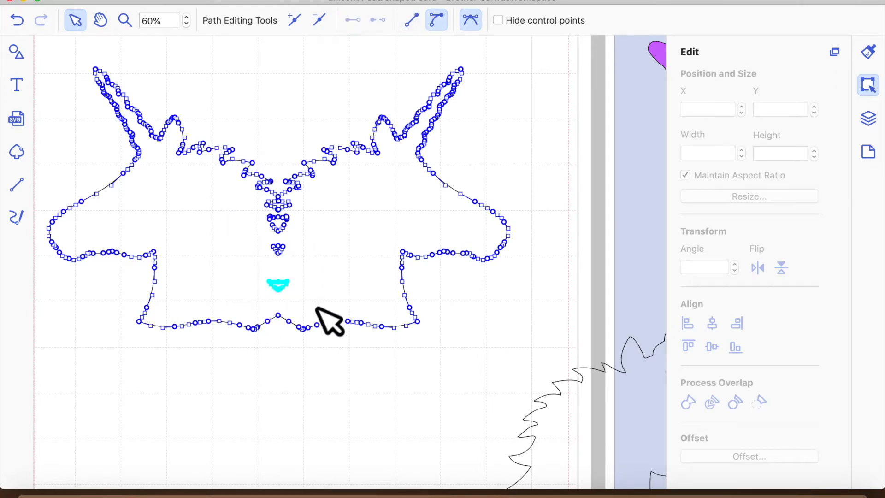
click(320, 21)
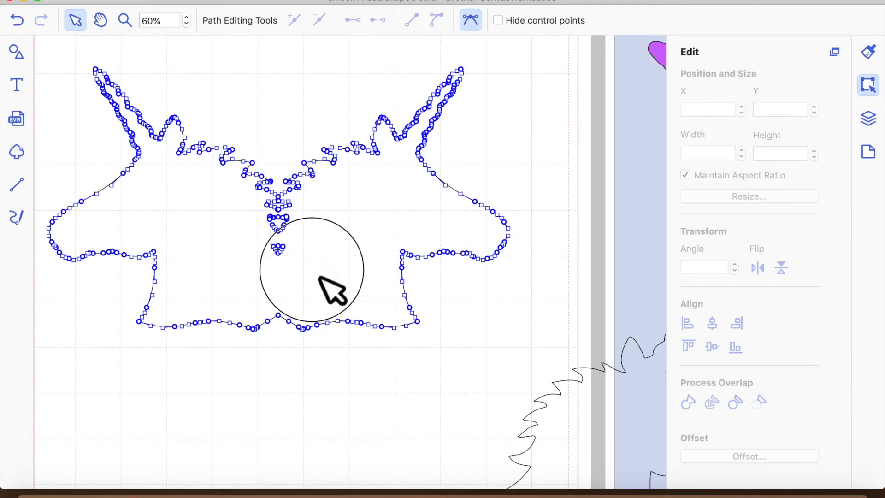
Delete the points of the remaining small cut-outs below the mane junction and finish point editing
drag(259, 235, 318, 277)
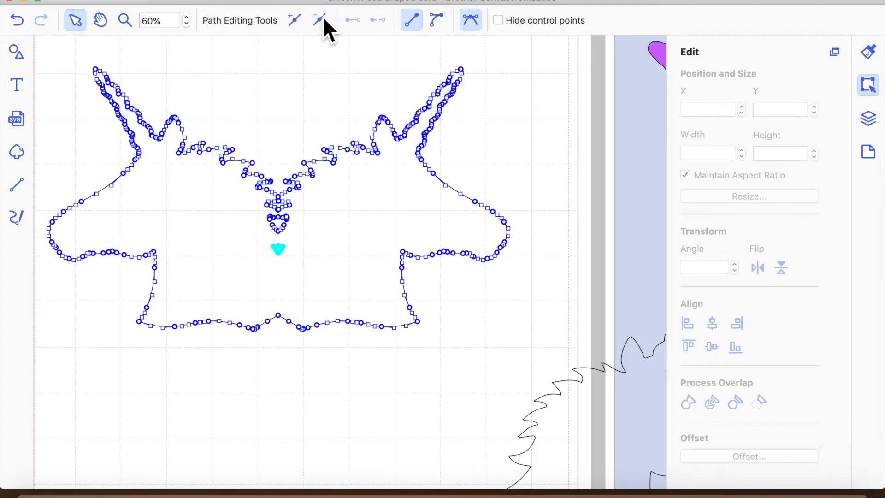
key(Delete)
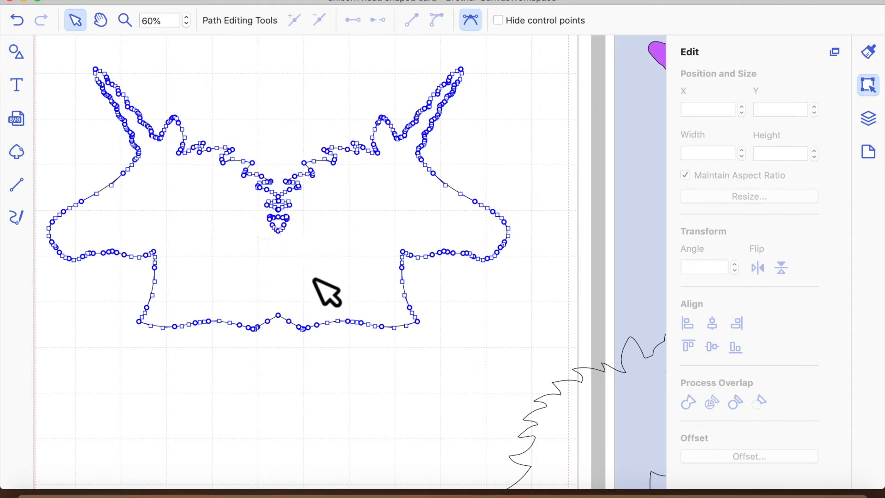
drag(245, 206, 304, 243)
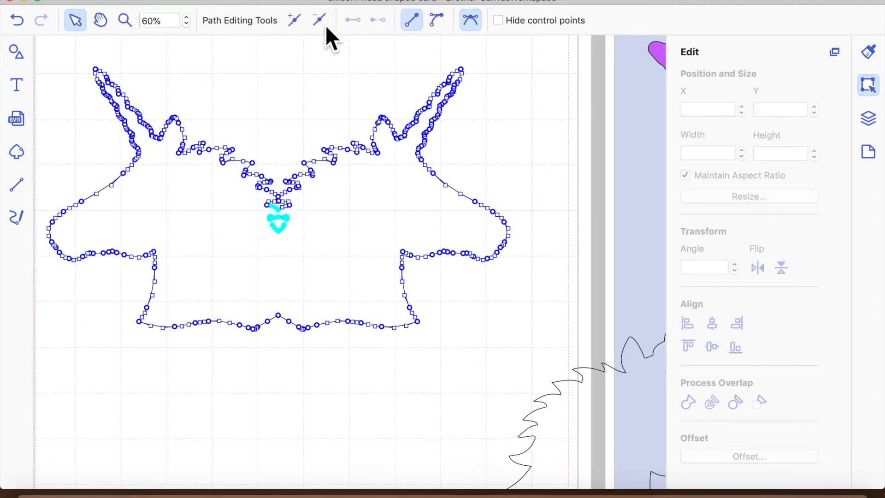
key(Delete)
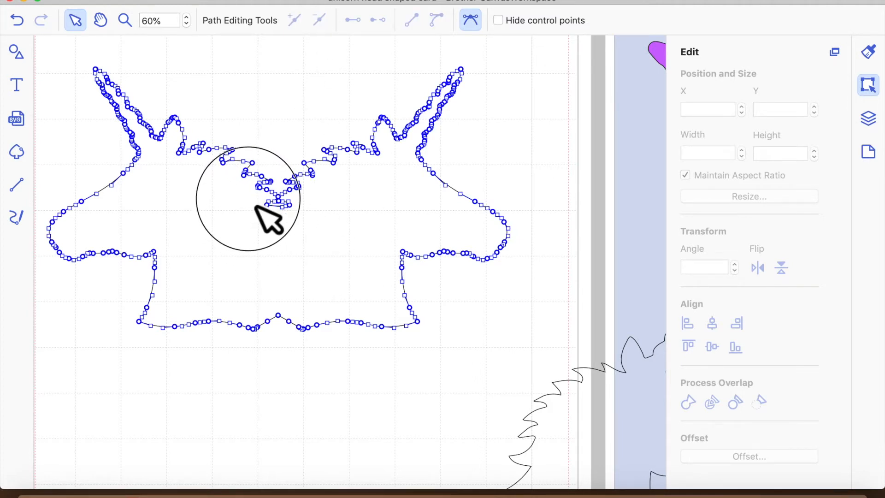
drag(247, 198, 317, 233)
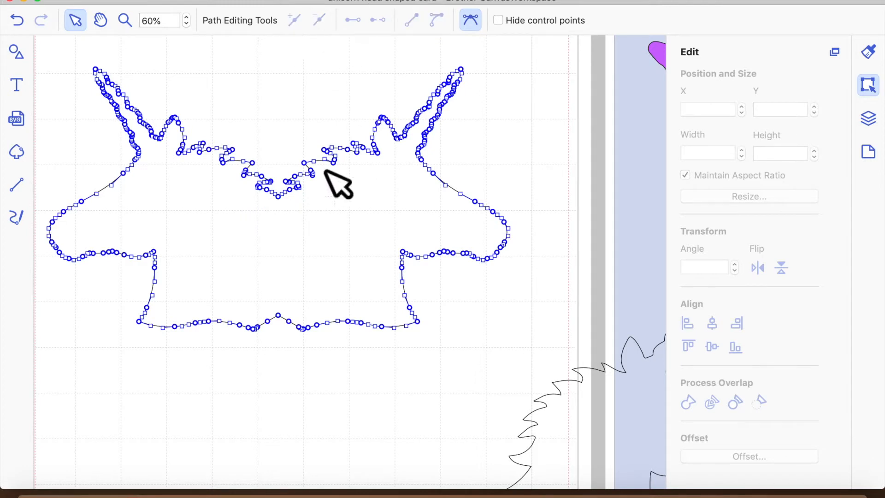
click(271, 91)
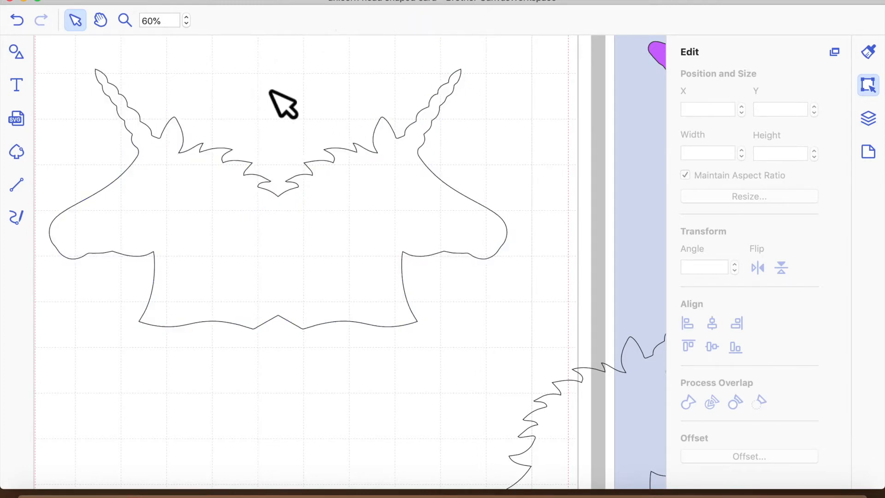
Fill the welded double-headed unicorn card with light grey
click(340, 287)
click(869, 53)
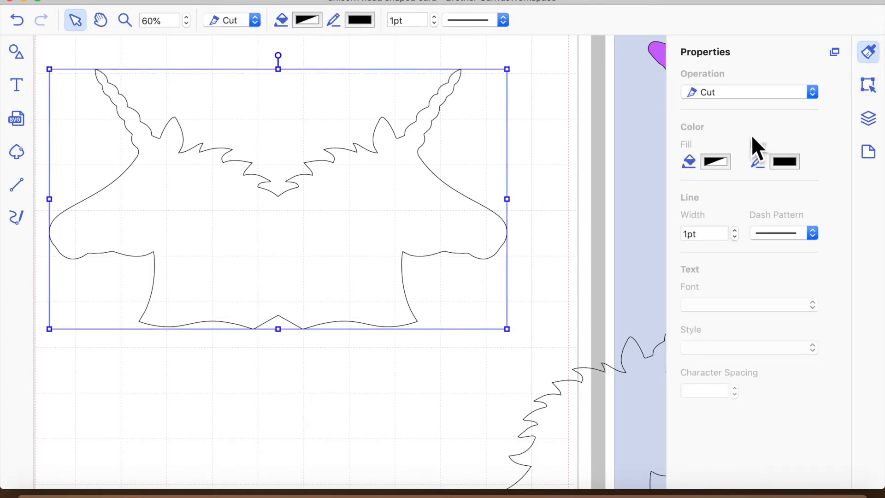
click(715, 172)
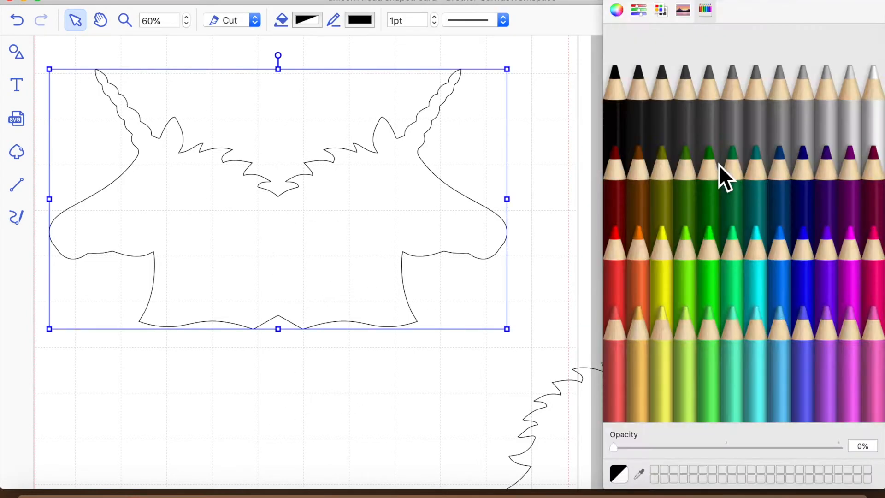
click(858, 111)
click(445, 327)
click(362, 282)
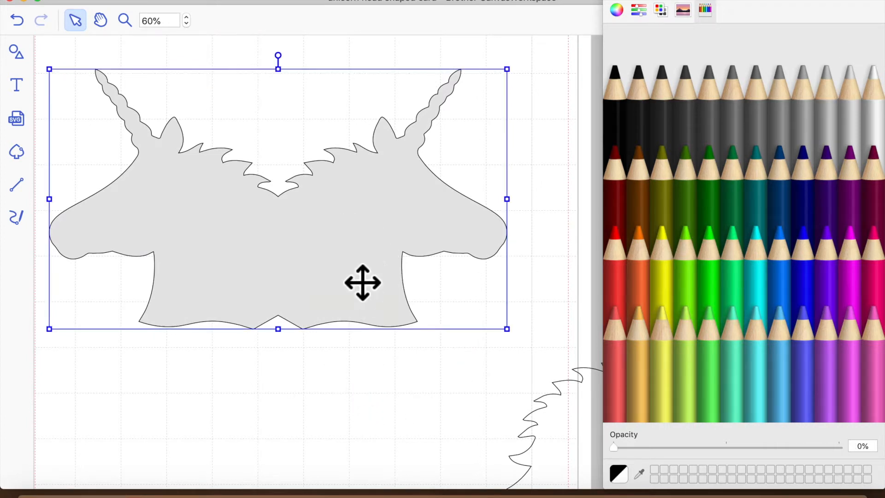
Move the spare unfilled unicorn head over the right half of the grey card and bring it to the front
drag(553, 442, 419, 375)
click(352, 235)
drag(352, 234, 376, 241)
drag(490, 404, 407, 286)
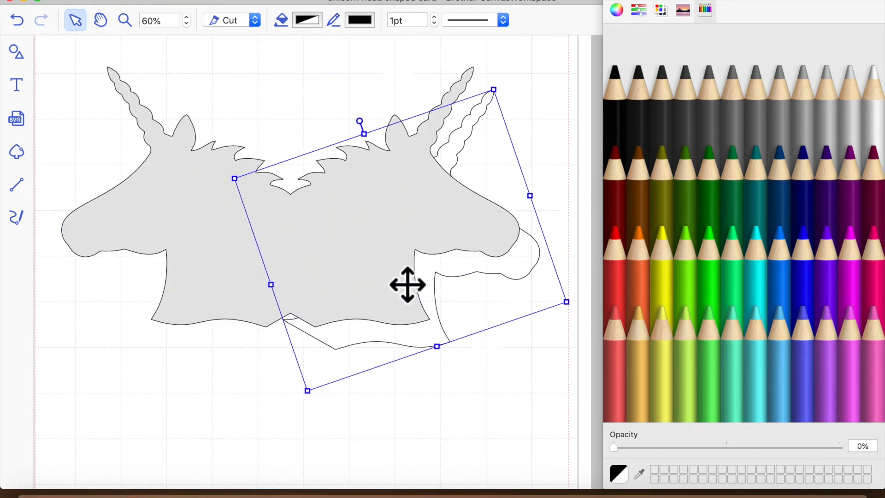
right_click(463, 185)
click(459, 135)
click(484, 108)
right_click(487, 109)
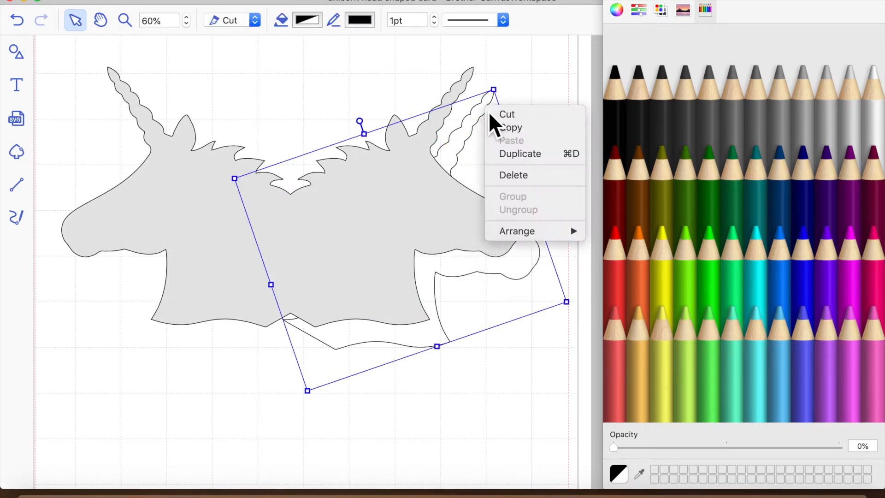
mouse_move(528, 230)
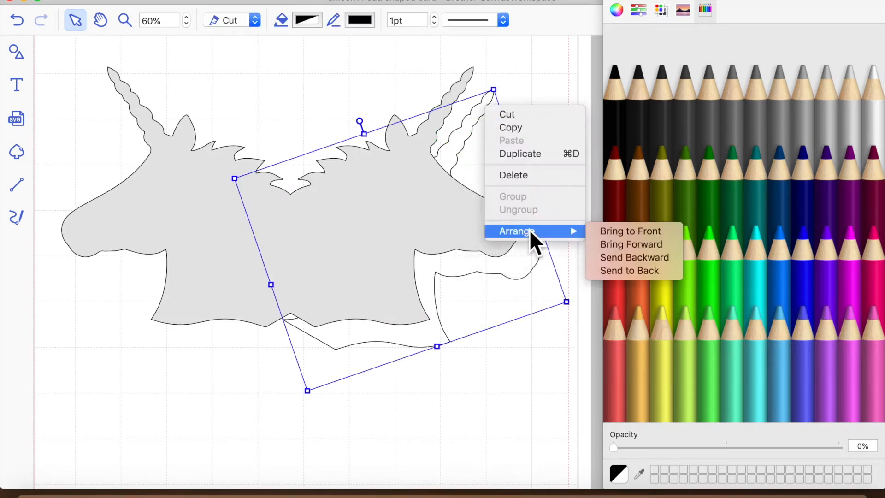
click(643, 229)
Fill the spare unicorn head with Snow and line it up over the right-hand head of the grey card
drag(470, 240, 452, 278)
click(876, 131)
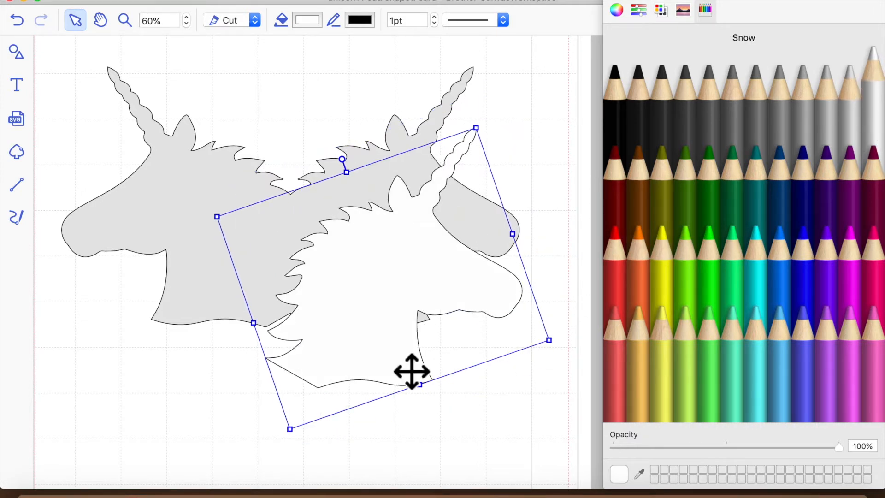
drag(399, 336, 400, 276)
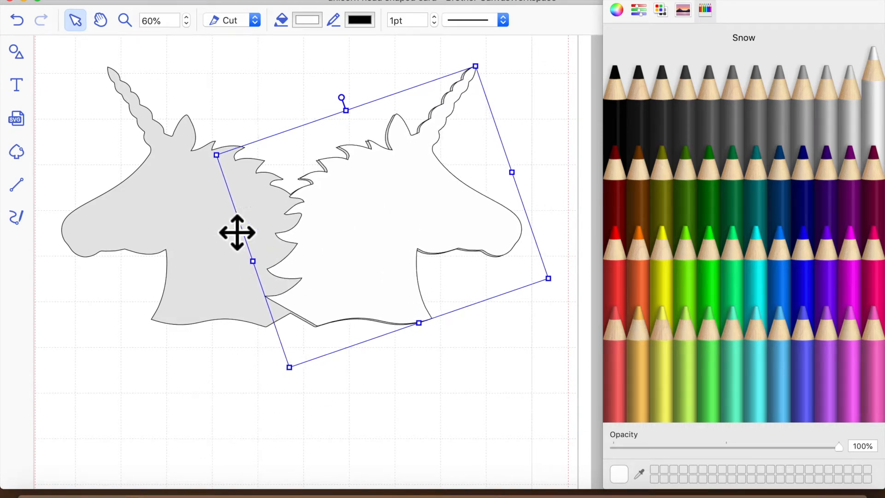
Move the white head off to the right of the grey card, and place a duplicate of the card below the original
drag(525, 272, 575, 270)
click(364, 262)
drag(335, 264, 302, 263)
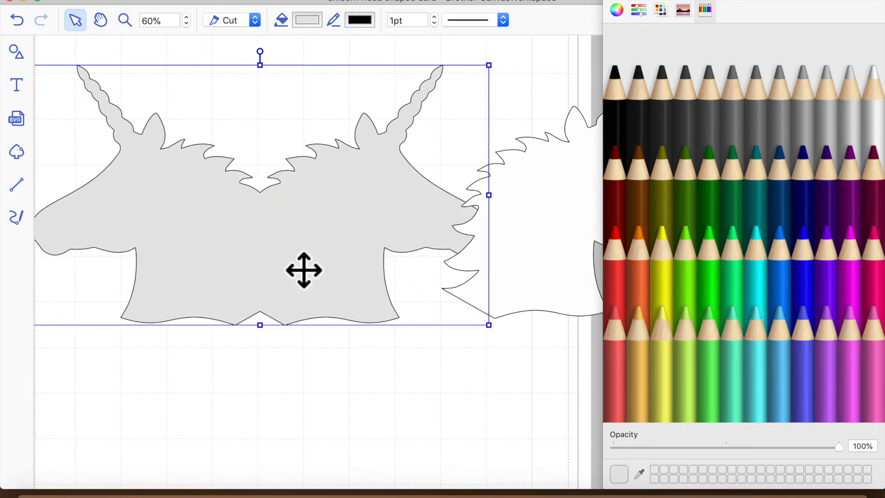
drag(303, 257, 300, 392)
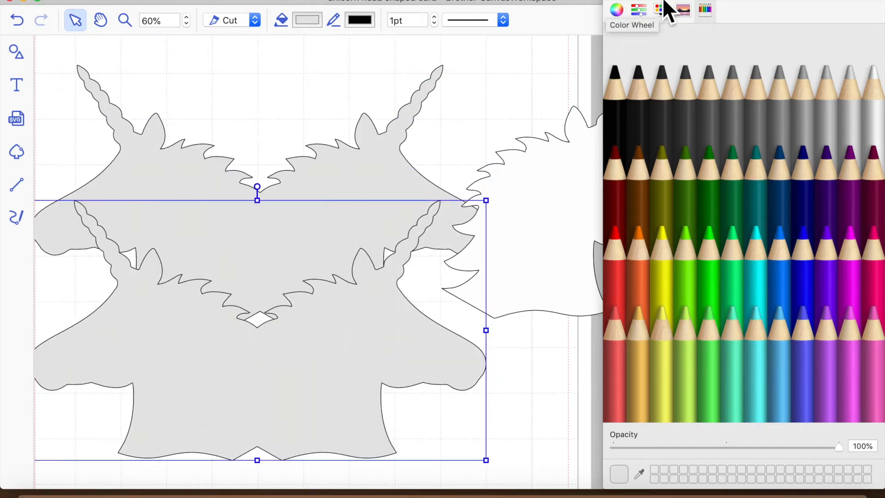
click(617, 3)
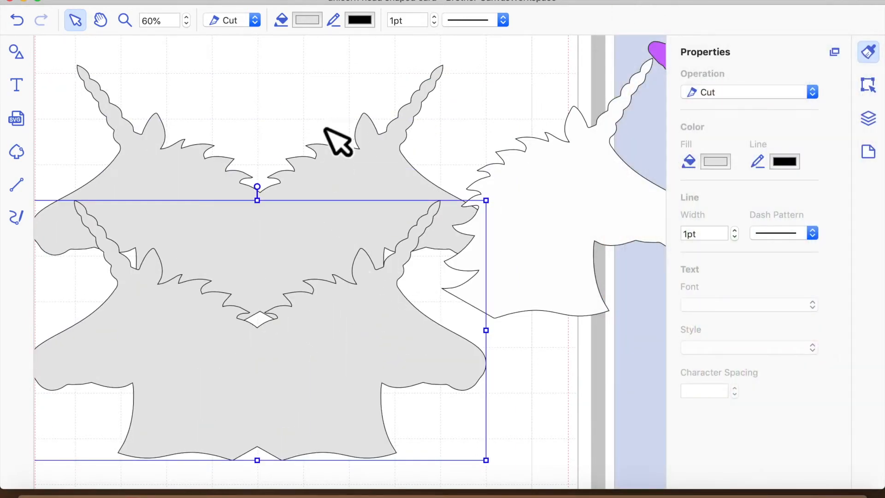
Separate the two grey cards vertically, one at the mat's upper edge and the other near its lower edge
click(297, 3)
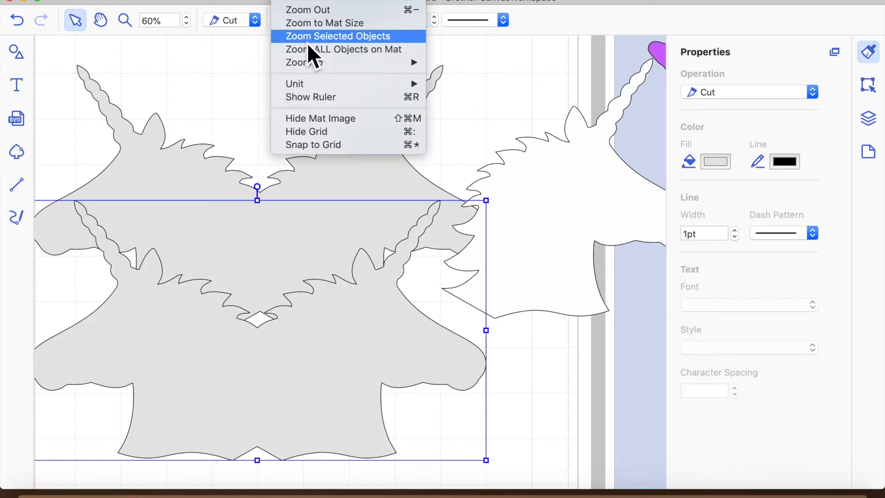
click(306, 23)
drag(381, 365, 368, 391)
drag(335, 235, 345, 97)
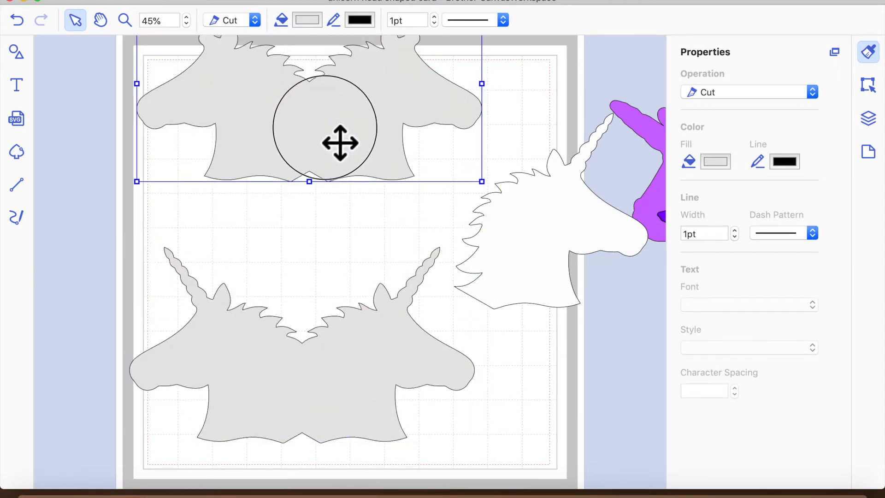
drag(339, 142, 340, 117)
Try an inward offset line with 0.08" spacing and round corners on the lower grey card, leaving the original line as is
click(357, 354)
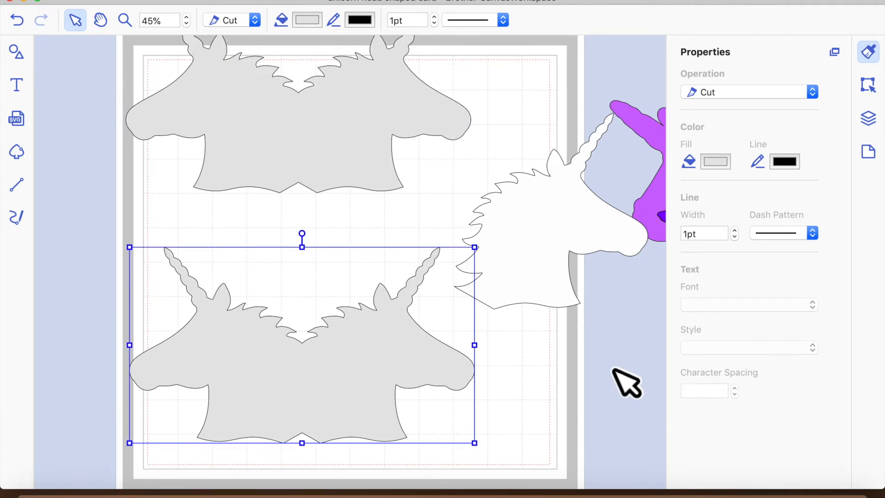
click(868, 85)
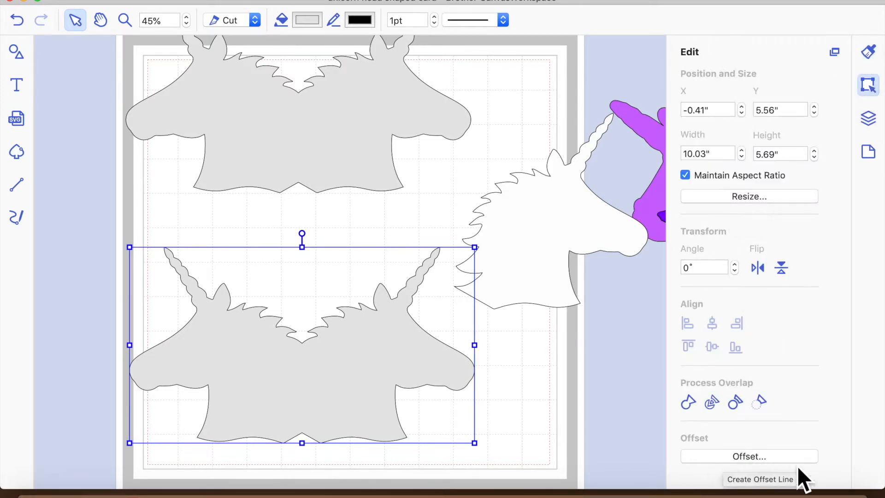
click(746, 456)
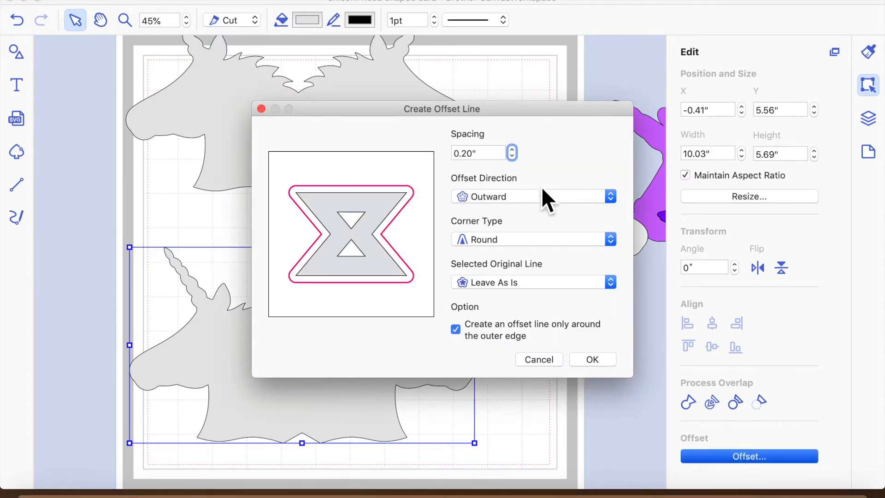
click(513, 157)
click(513, 157)
click(512, 157)
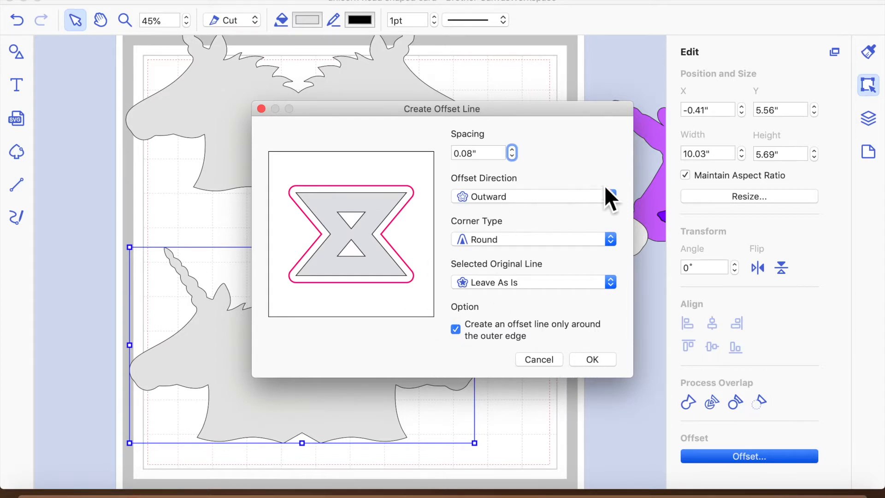
click(609, 199)
click(529, 215)
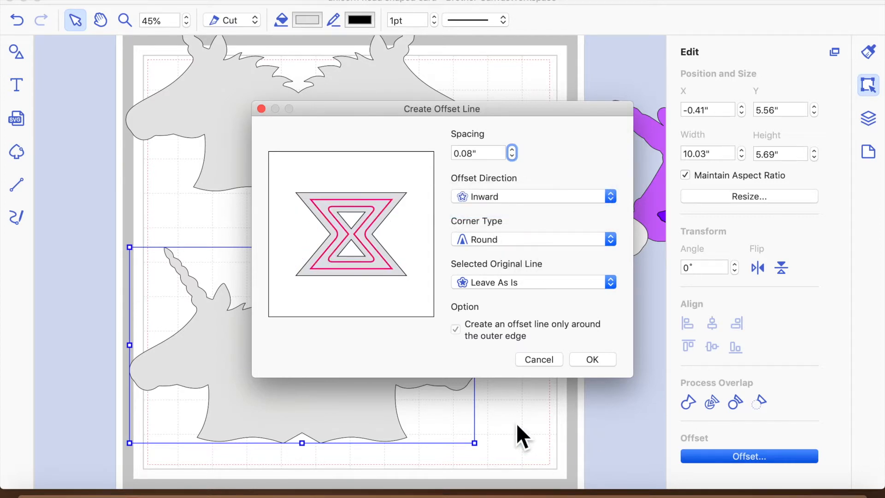
click(592, 360)
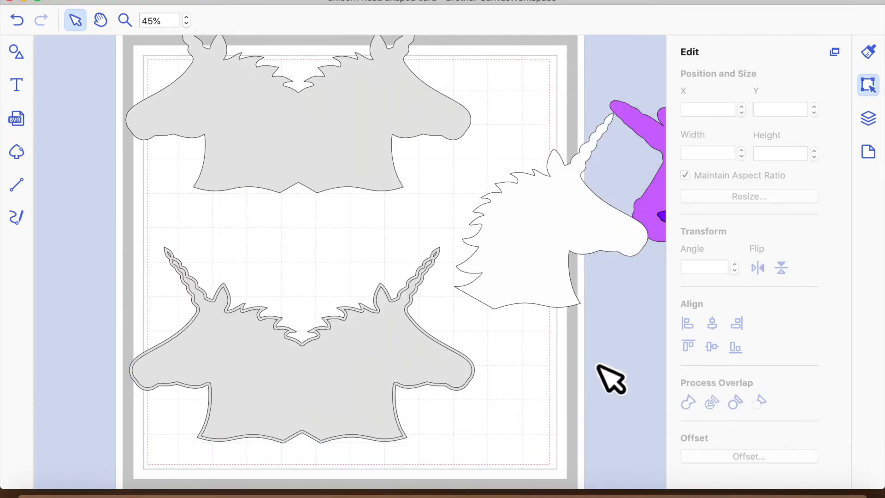
Undo the 0.08" offset line on the lower grey card
mouse_move(346, 391)
mouse_down()
mouse_move(367, 381)
mouse_move(361, 396)
mouse_move(424, 405)
mouse_move(460, 347)
mouse_move(346, 393)
mouse_up()
click(15, 24)
click(21, 23)
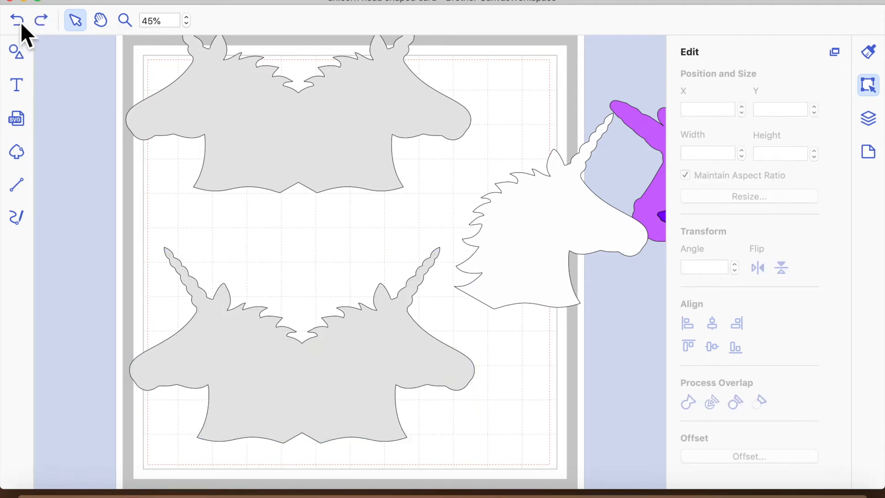
Create an inward offset line with 0.04" spacing from the lower grey card and move it off the mat to the left
click(363, 385)
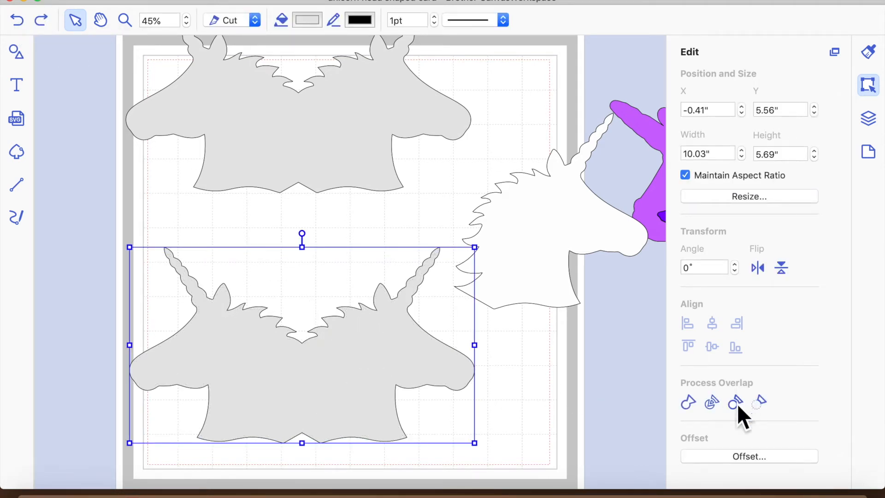
click(740, 455)
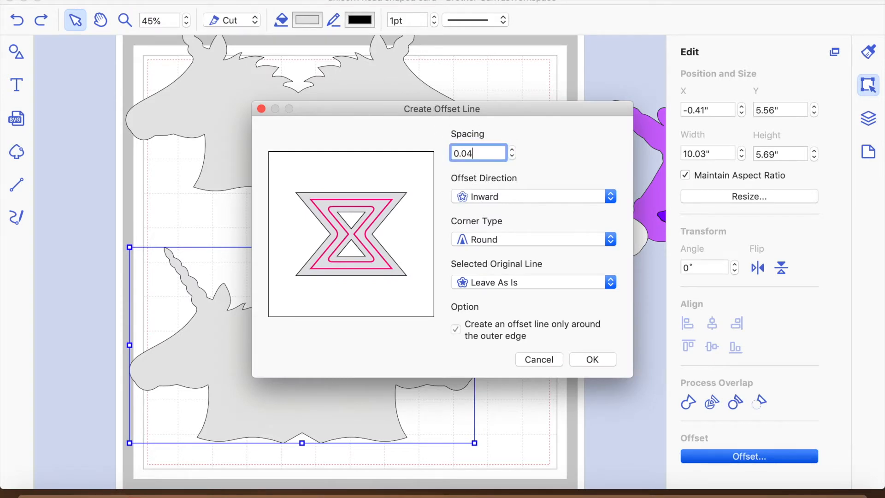
click(595, 359)
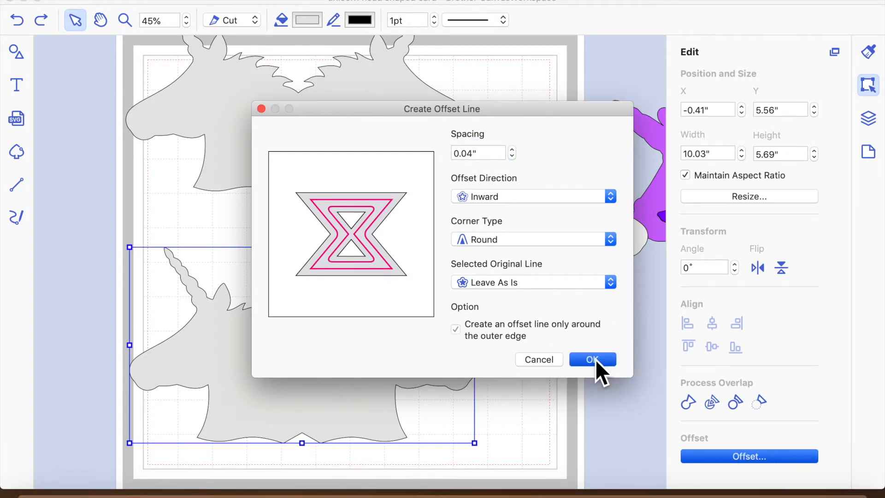
drag(386, 375, 21, 259)
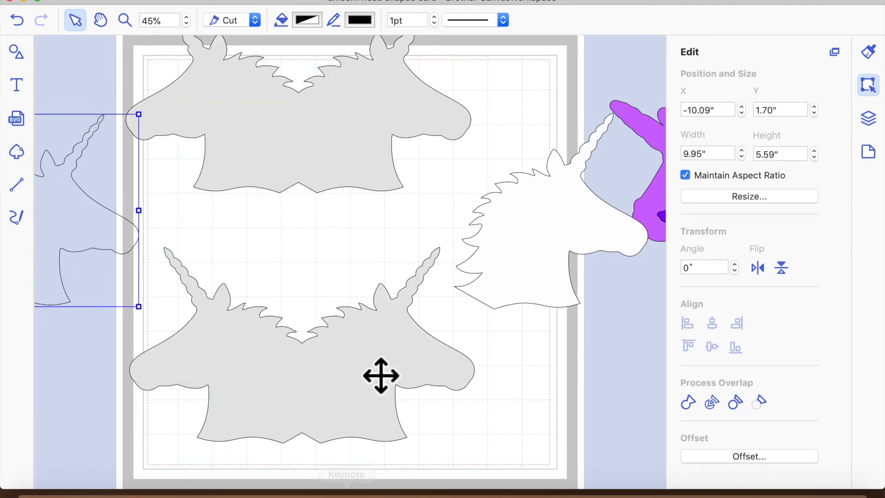
Delete the lower grey card and move the remaining grey card into the mat's lower half, with the white head placed above
drag(555, 279, 549, 239)
drag(276, 393, 304, 354)
key(Delete)
drag(299, 147, 289, 210)
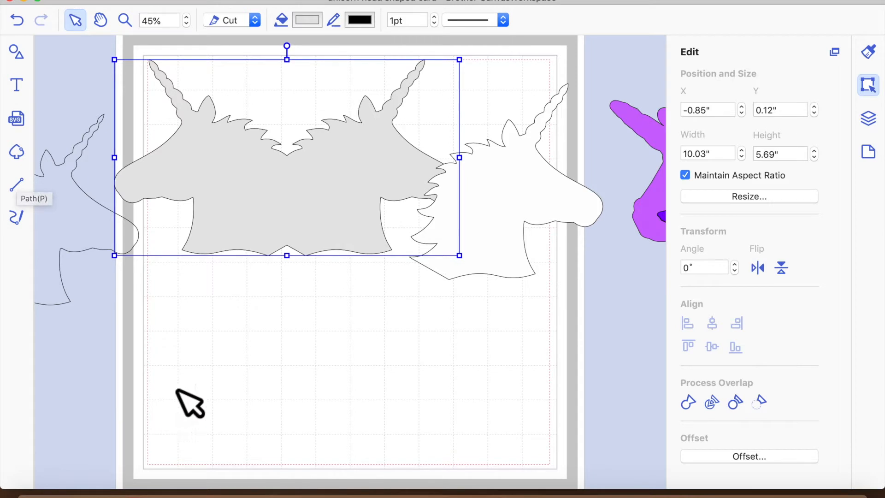
drag(313, 217, 353, 404)
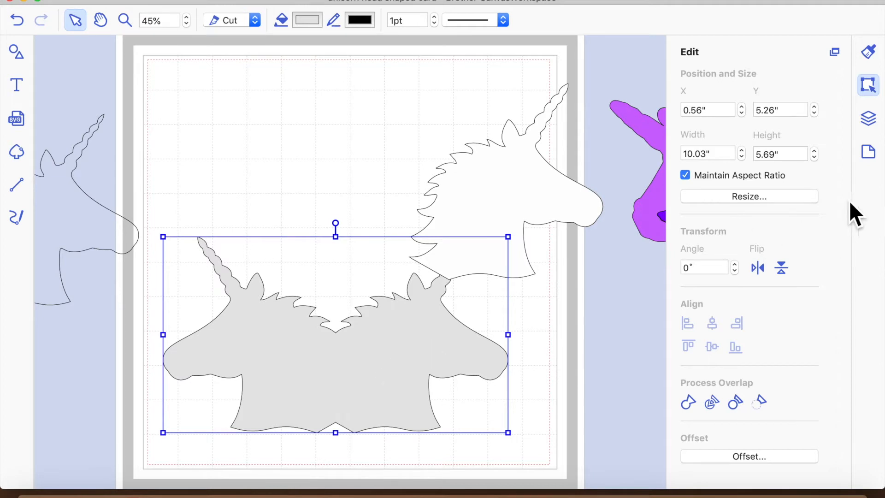
Turn on Snap to Grid and nudge the grey card right so its centre lines up with the mat's middle grid line
click(871, 156)
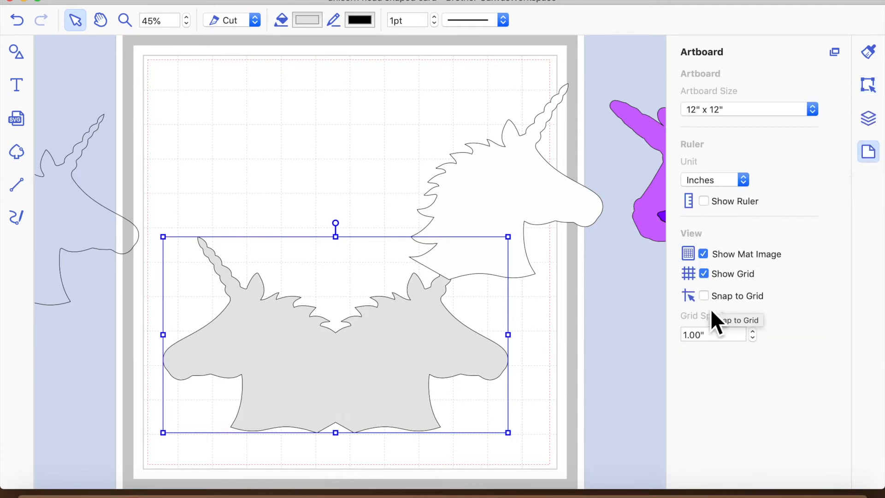
click(704, 297)
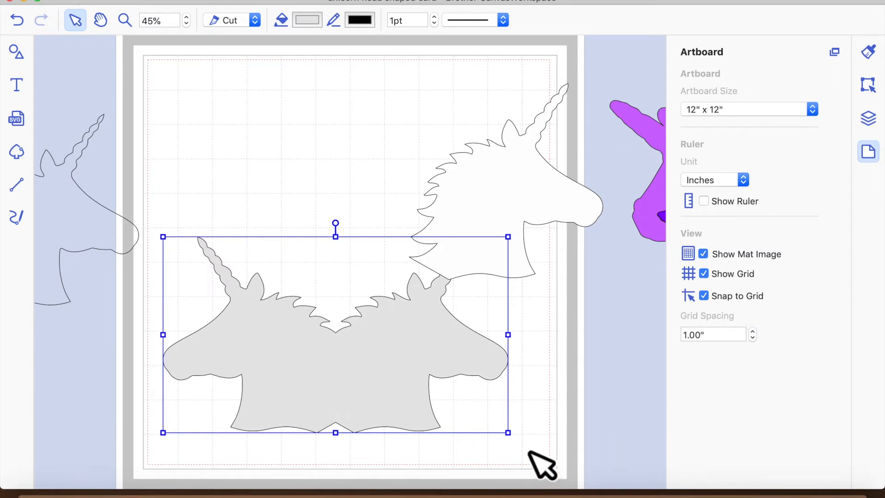
key(Right)
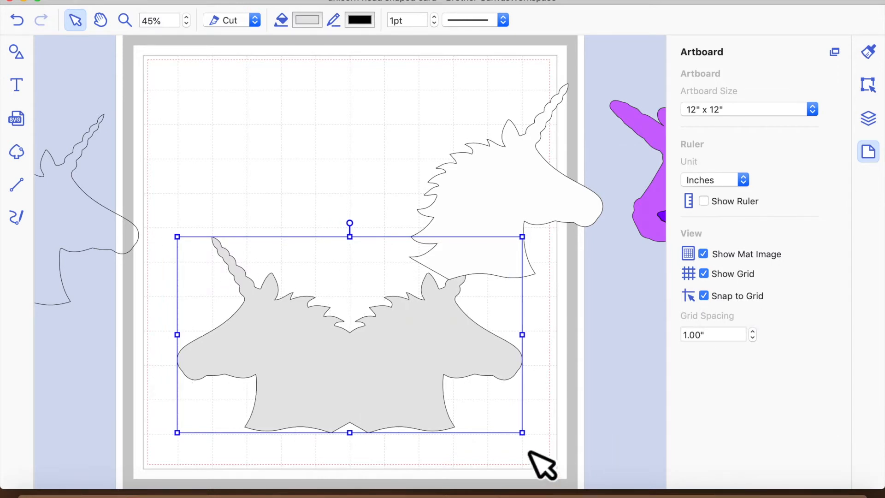
Turn off Snap to Grid and fine-nudge the grey card until the mane notch's tip sits exactly on the vertical grid line
scroll(386, 359, down, 2)
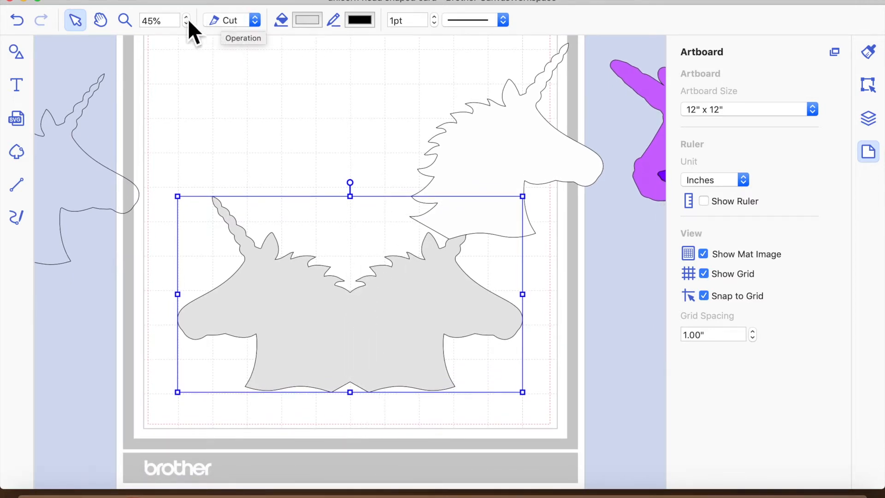
click(125, 19)
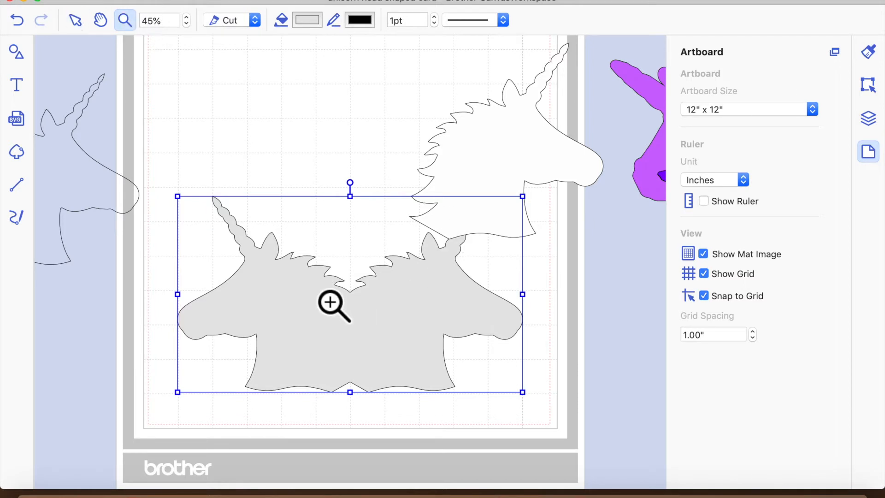
click(367, 310)
drag(353, 298, 153, 92)
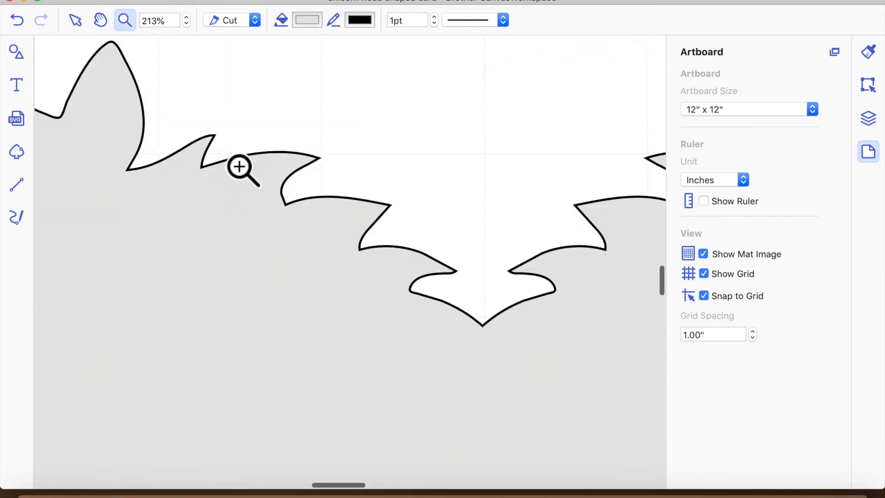
scroll(294, 175, down, 5)
scroll(294, 175, right, 2)
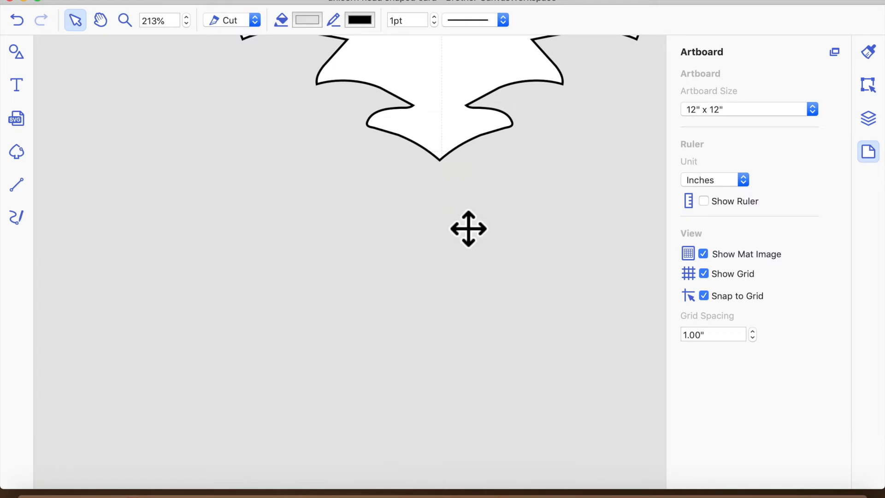
double_click(443, 144)
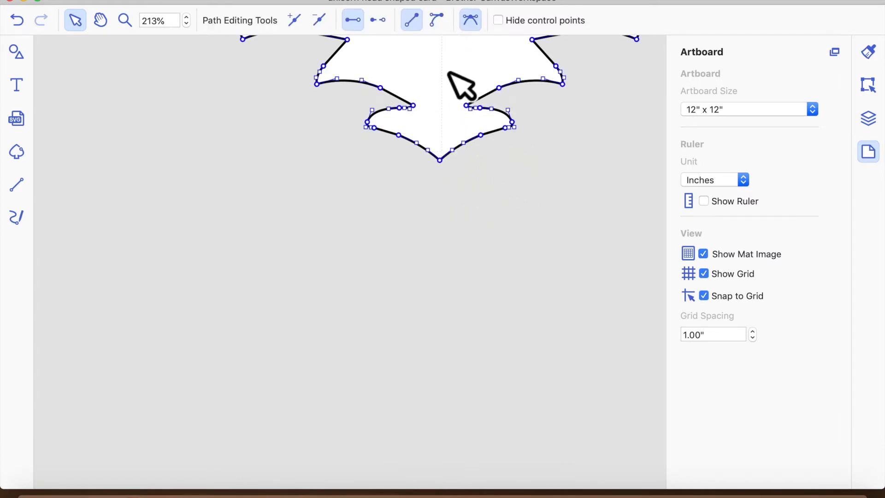
click(460, 178)
click(704, 295)
click(554, 239)
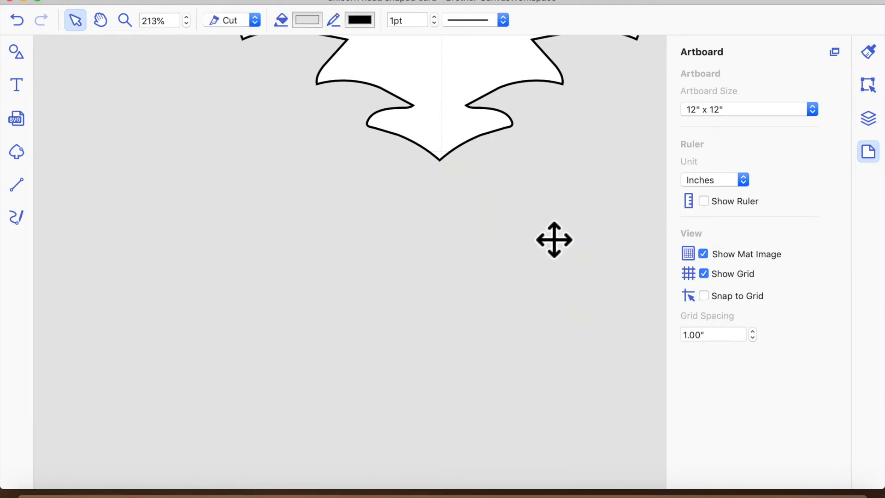
key(Right)
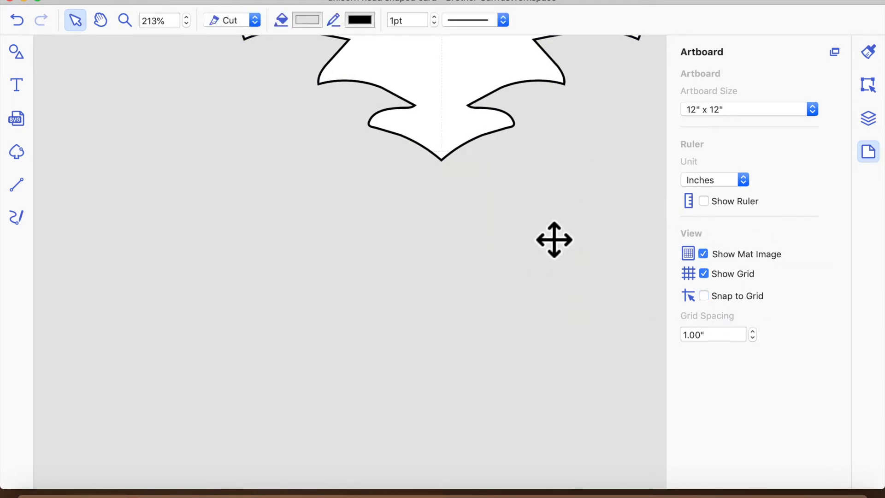
key(Right)
key(Left)
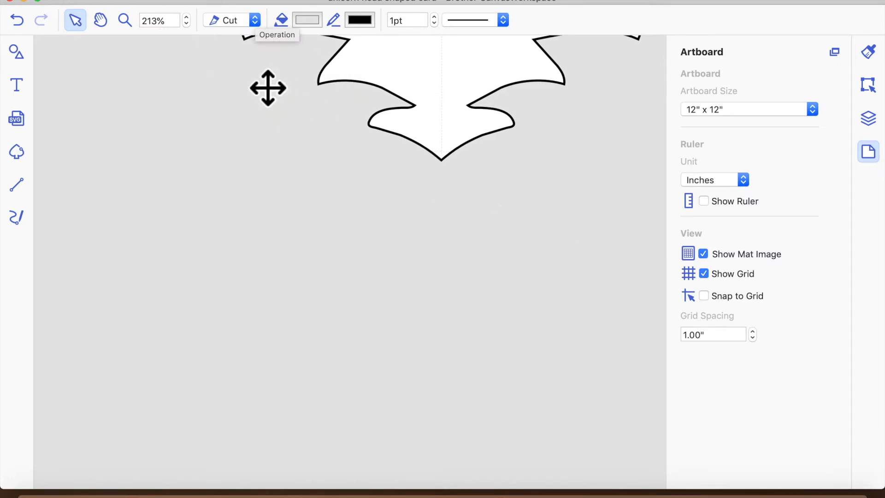
click(313, 3)
click(308, 24)
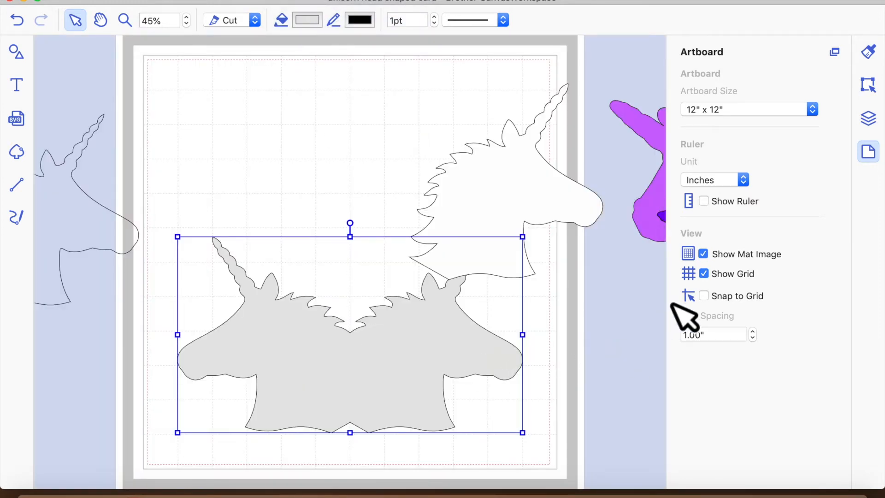
With Snap to Grid on, draw a vertical fold line 4.00" long along the grey card's centre and give it the widely spaced dotted pattern
click(704, 295)
click(385, 131)
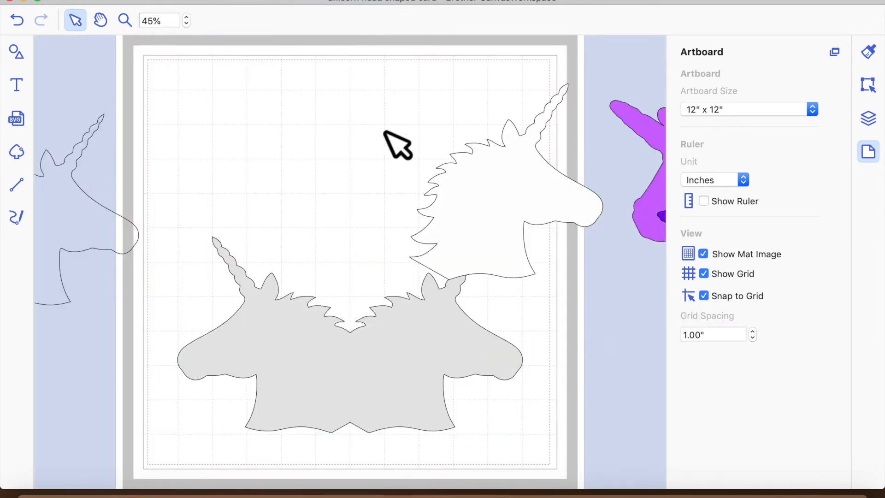
click(20, 187)
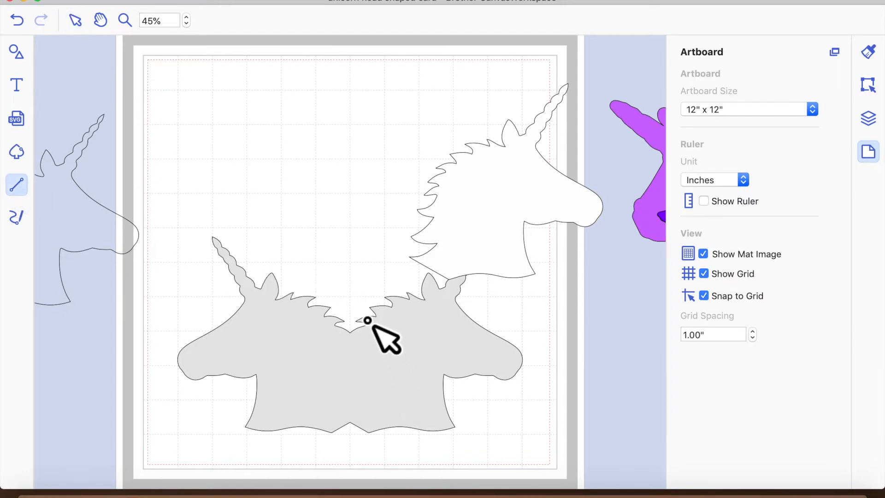
click(353, 306)
click(353, 401)
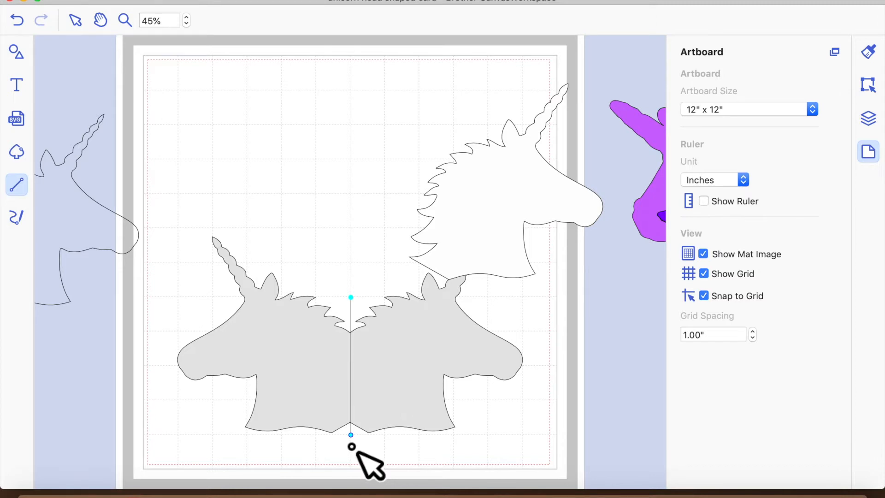
double_click(351, 445)
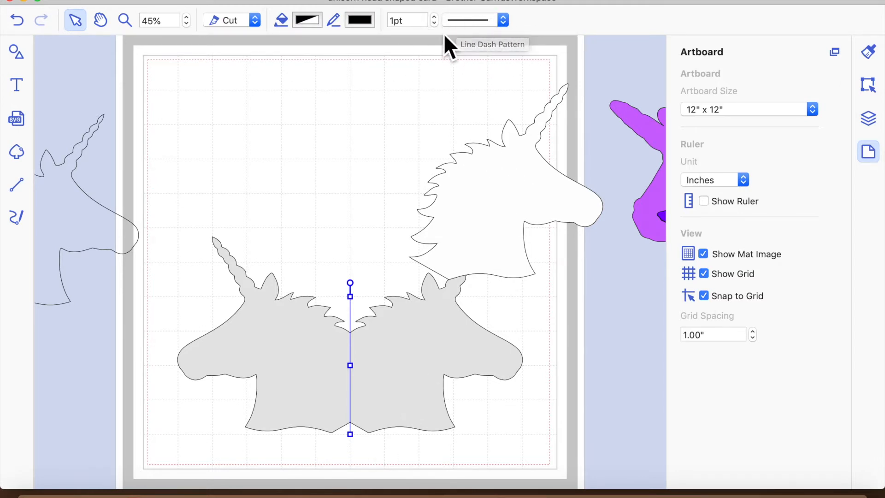
click(503, 23)
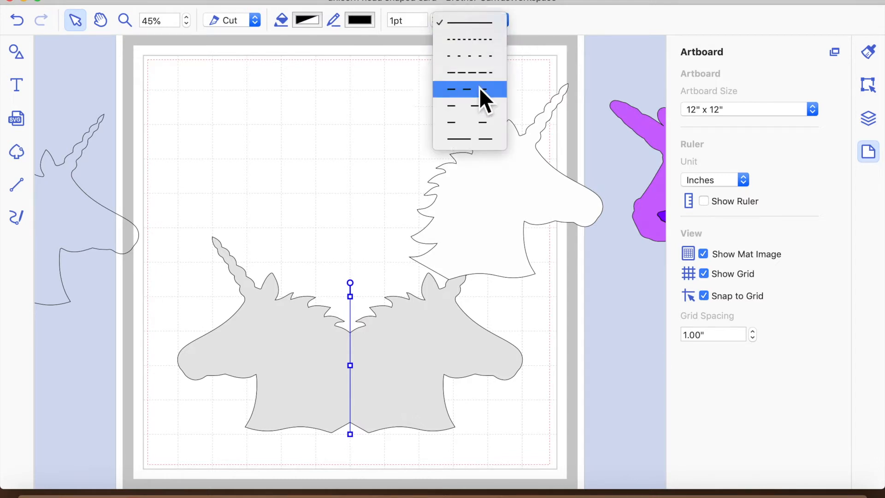
click(477, 58)
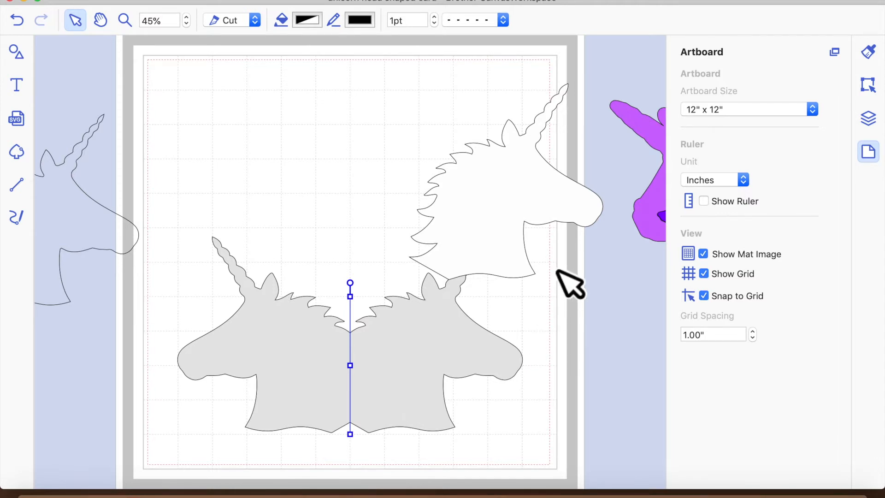
Shorten the fold line to a height of 2.75" and move it down to Y 8.00" so it starts at the mane notch
click(874, 88)
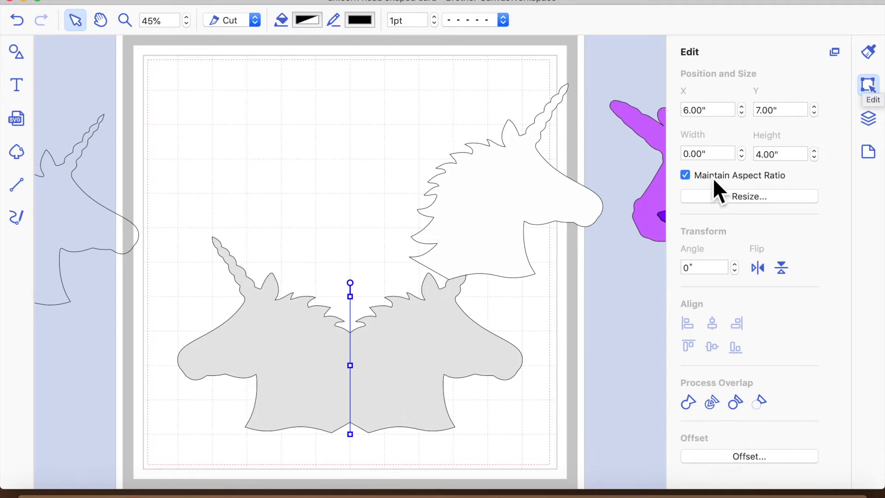
click(817, 151)
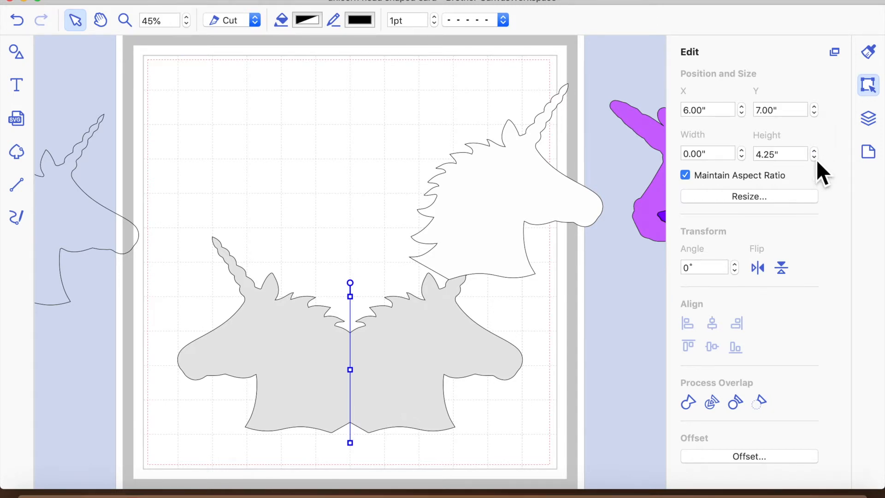
click(815, 158)
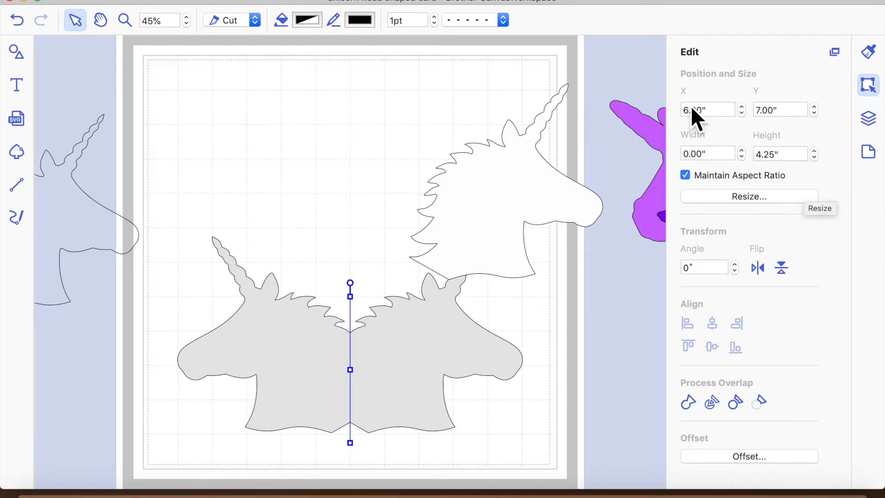
click(815, 158)
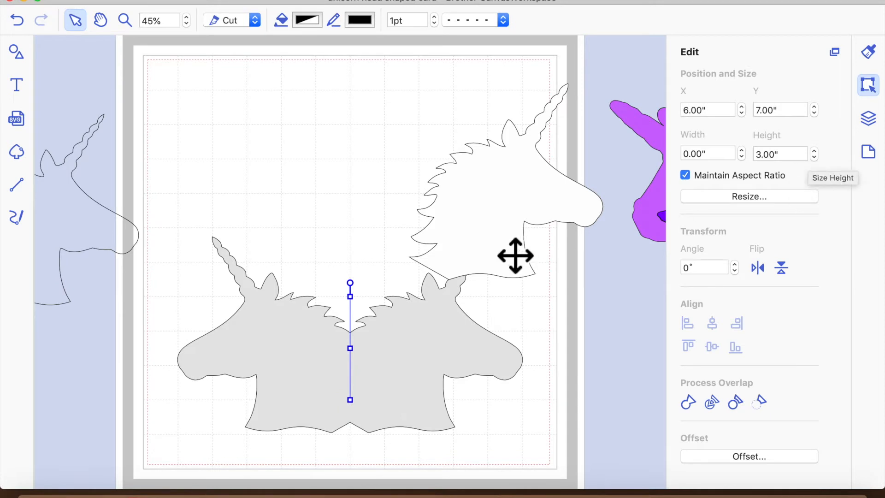
key(Down)
key(Down)
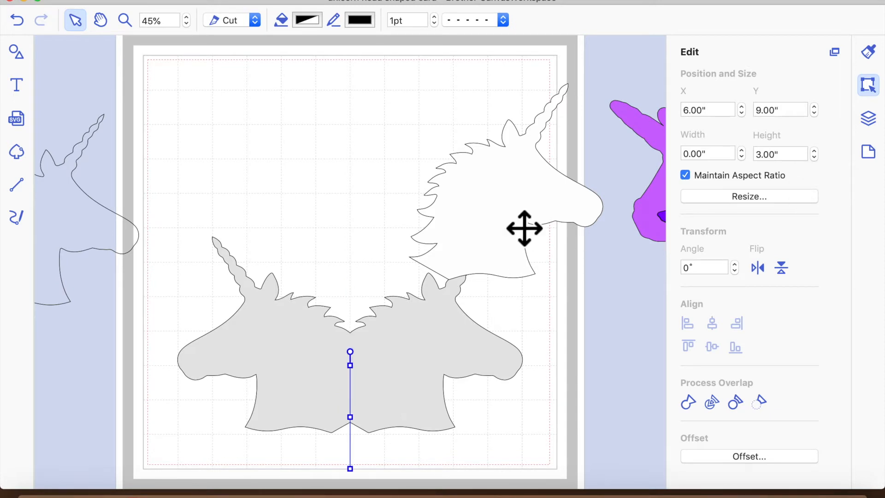
key(Up)
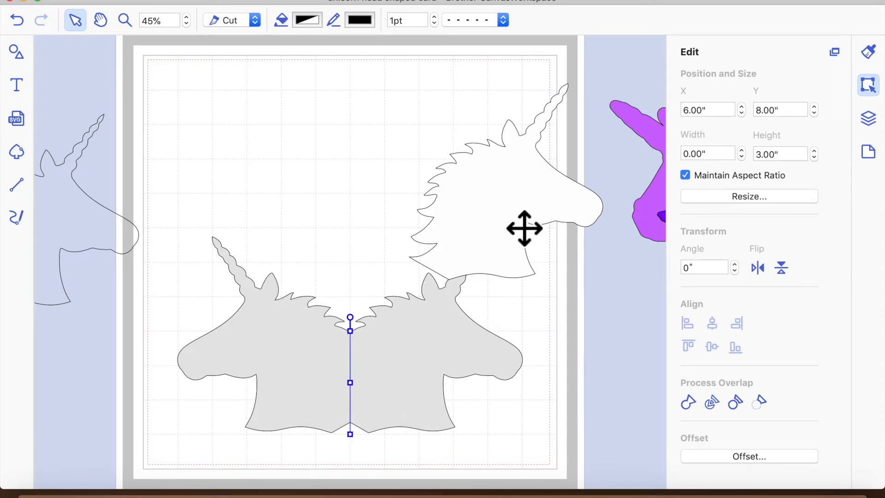
click(814, 159)
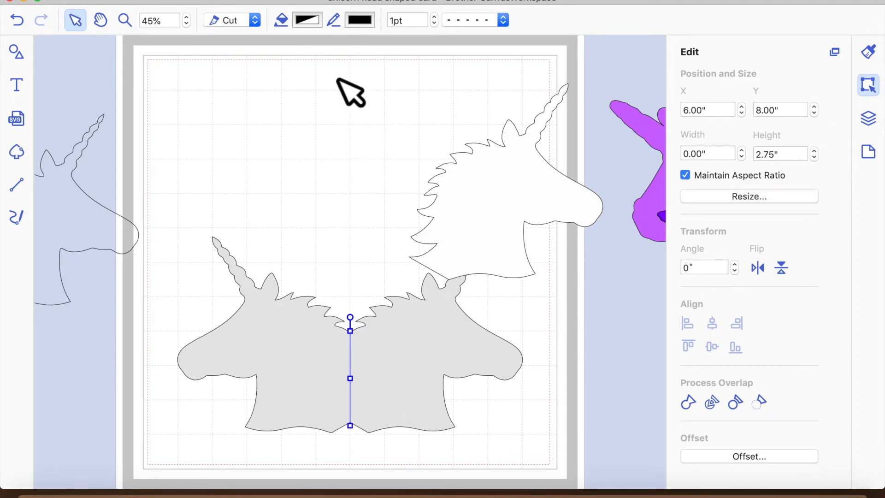
click(349, 176)
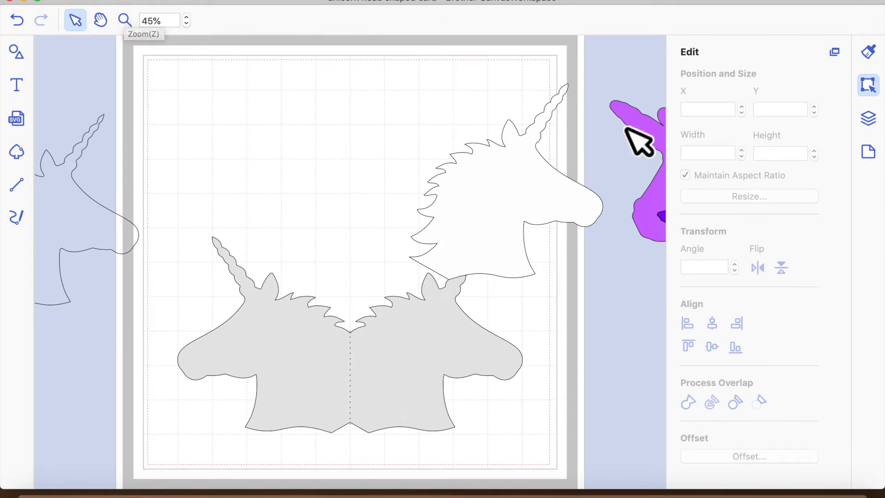
Reselect the dotted fold line and set its height to 2.65" so it ends at the card's bottom notch
click(869, 120)
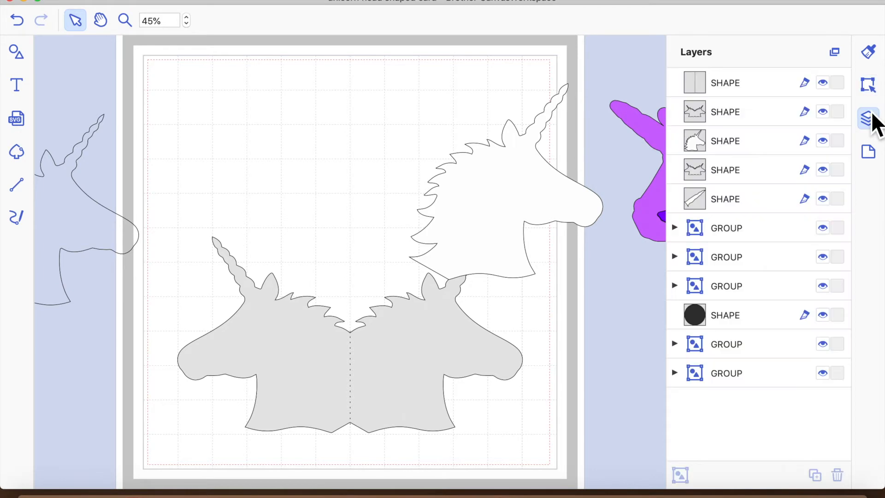
click(726, 90)
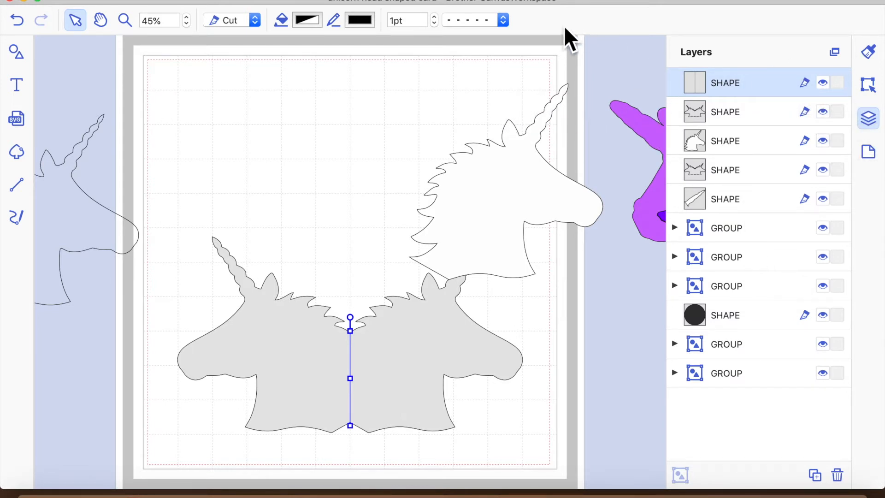
click(869, 56)
click(871, 90)
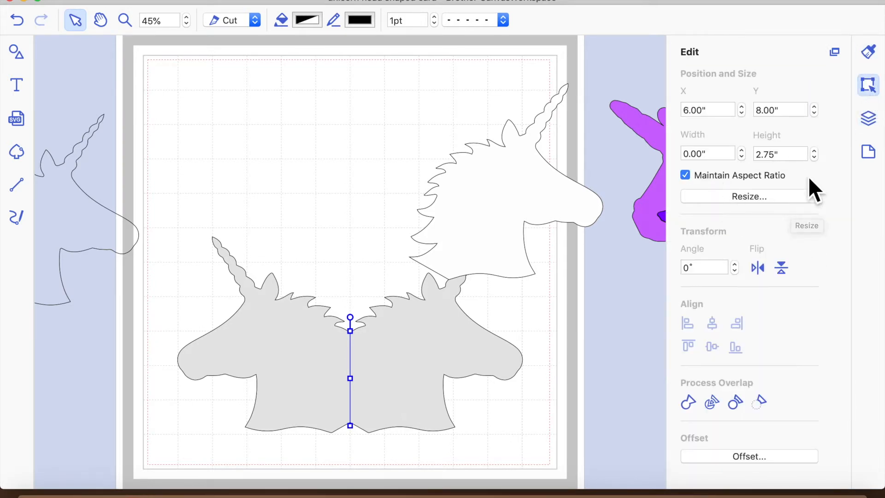
click(791, 158)
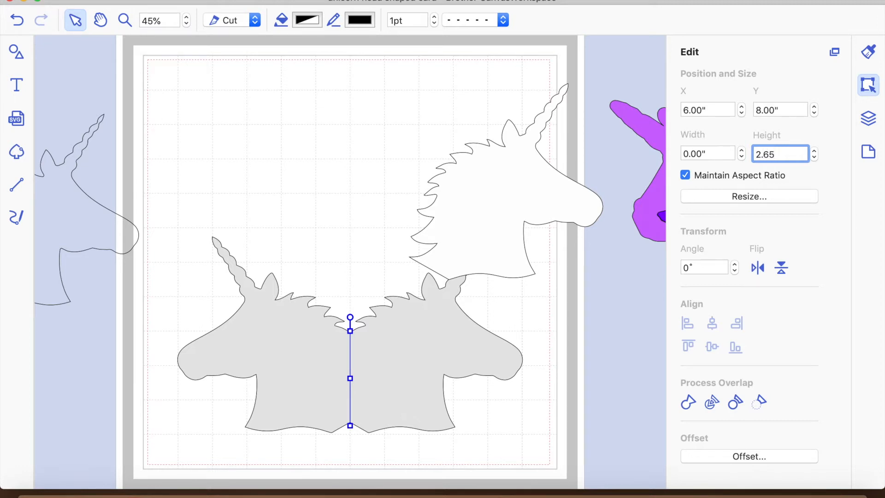
key(Return)
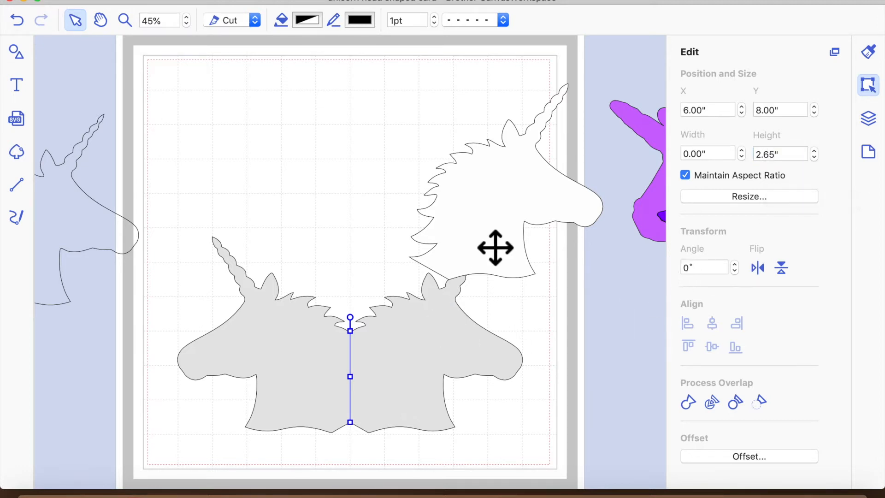
click(347, 206)
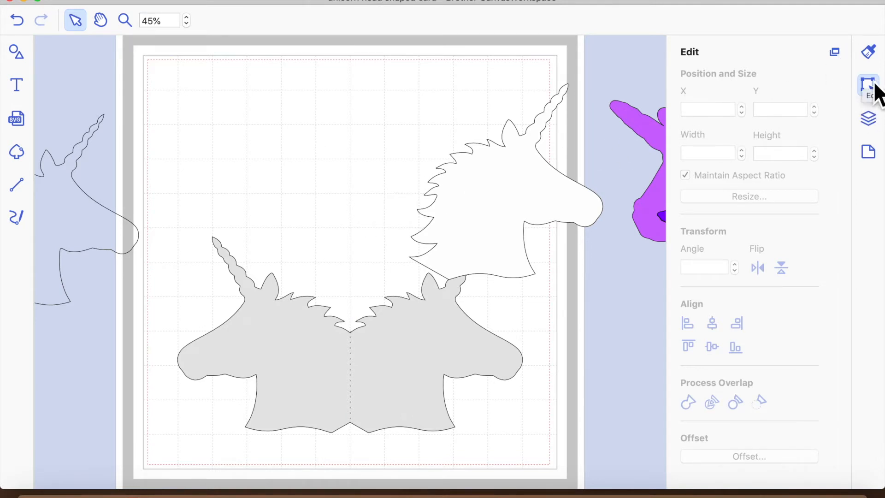
Select the dotted fold line, turn off Snap to Grid and nudge the line very slightly down from the mane notch
click(868, 119)
click(738, 82)
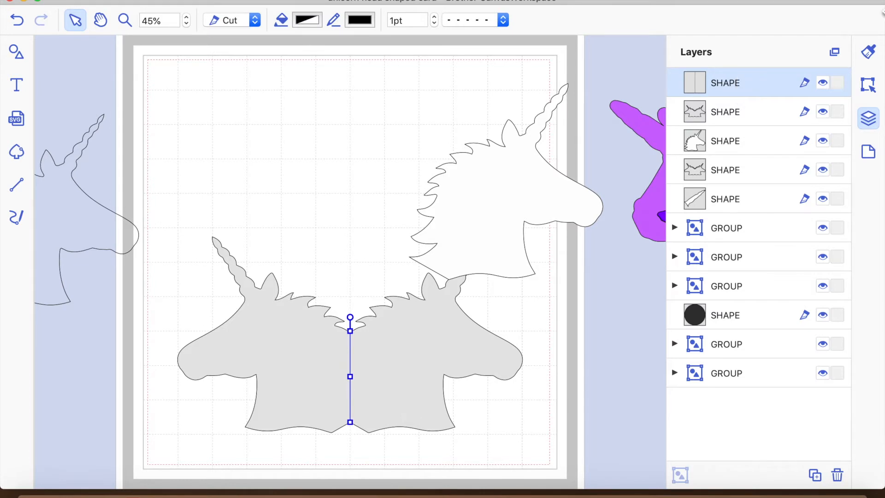
click(868, 152)
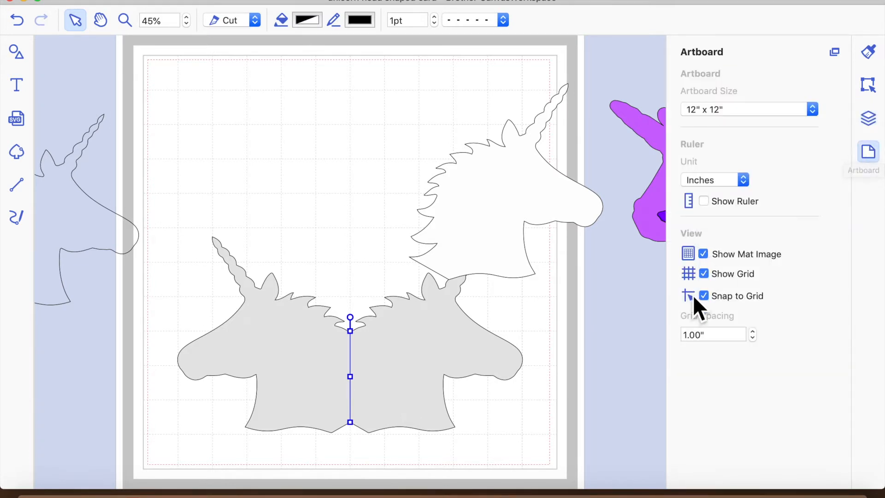
click(704, 296)
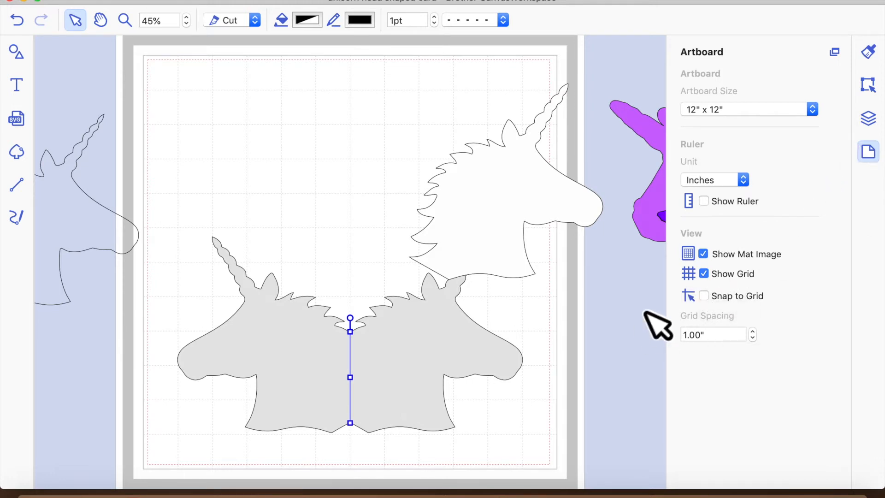
click(527, 429)
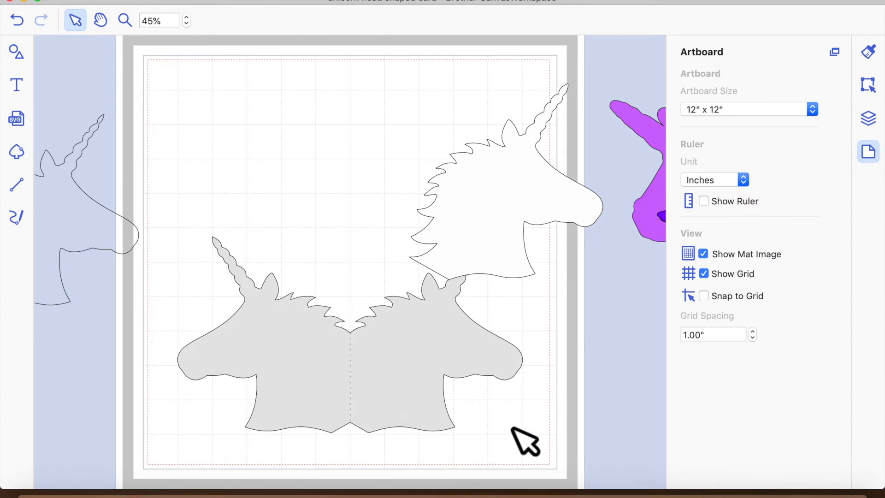
Reselect the dotted fold line and set its height to 2.60"
click(123, 21)
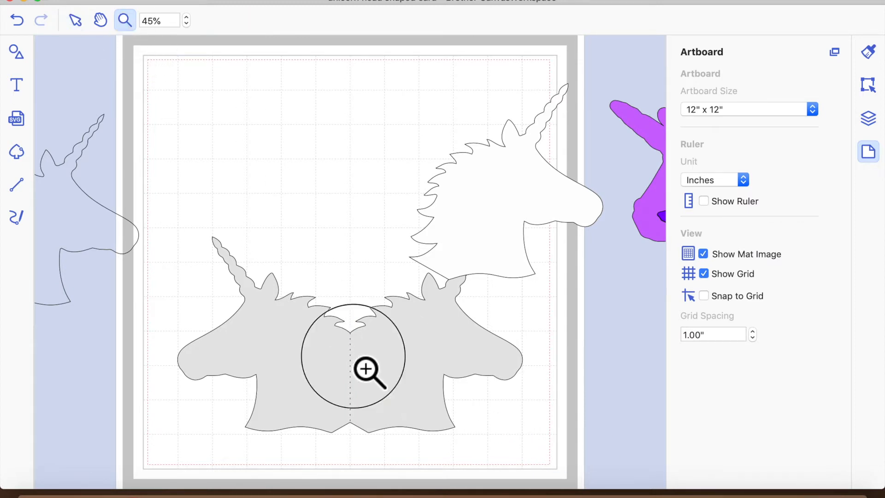
click(364, 365)
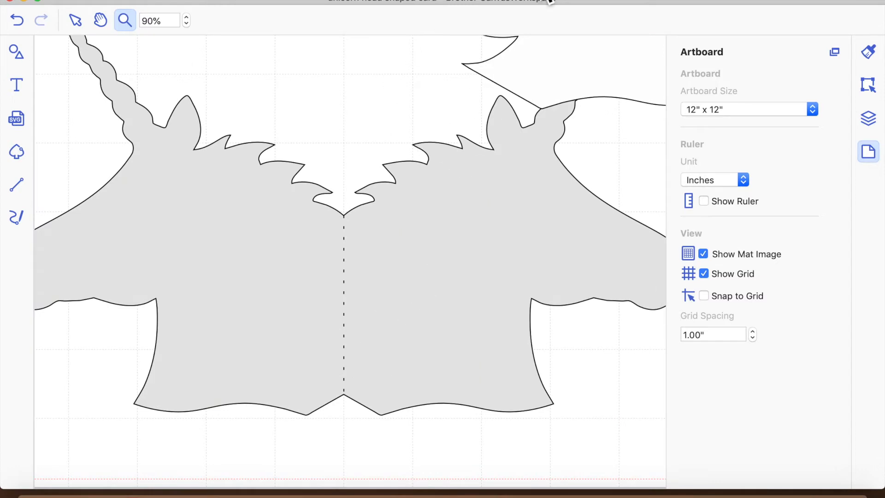
click(868, 119)
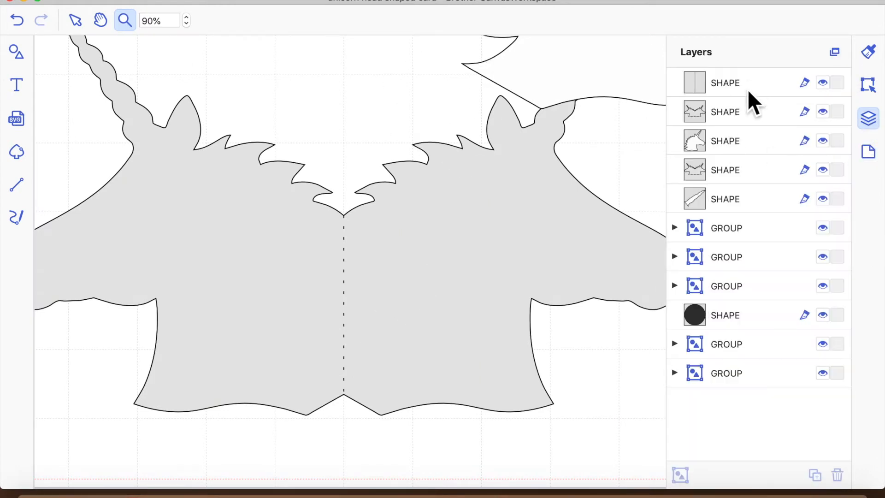
click(749, 80)
click(868, 85)
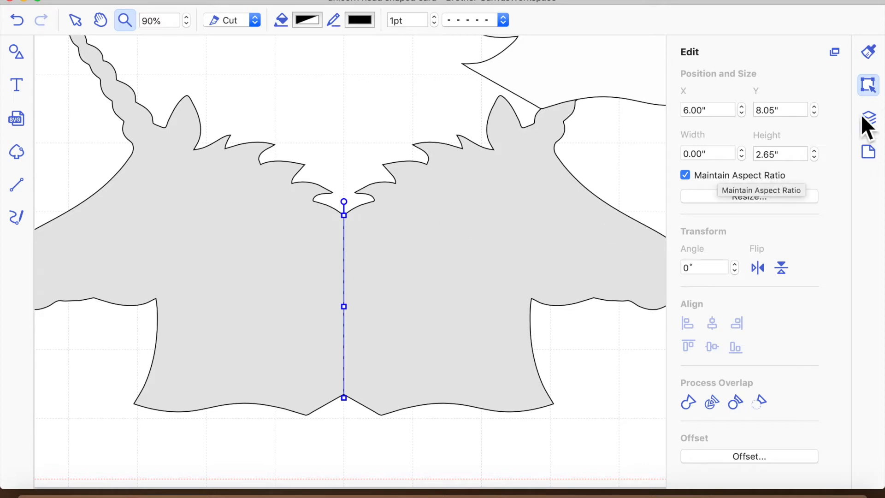
click(782, 155)
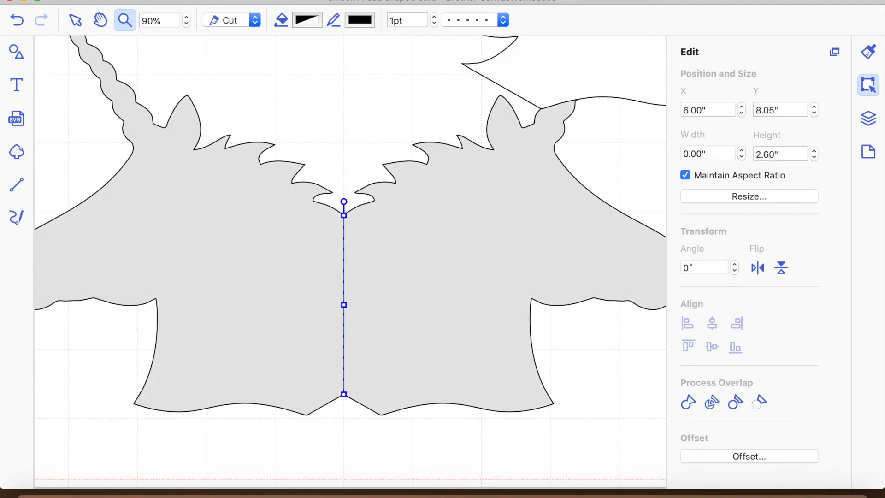
click(367, 109)
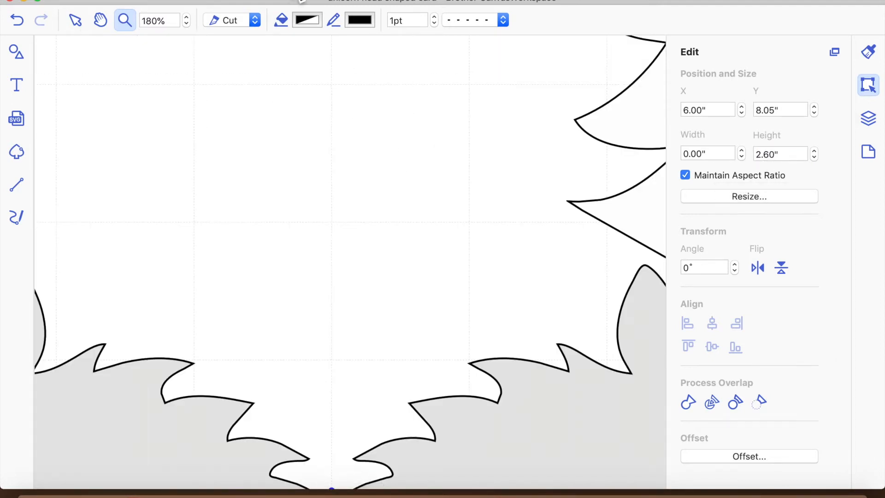
click(187, 24)
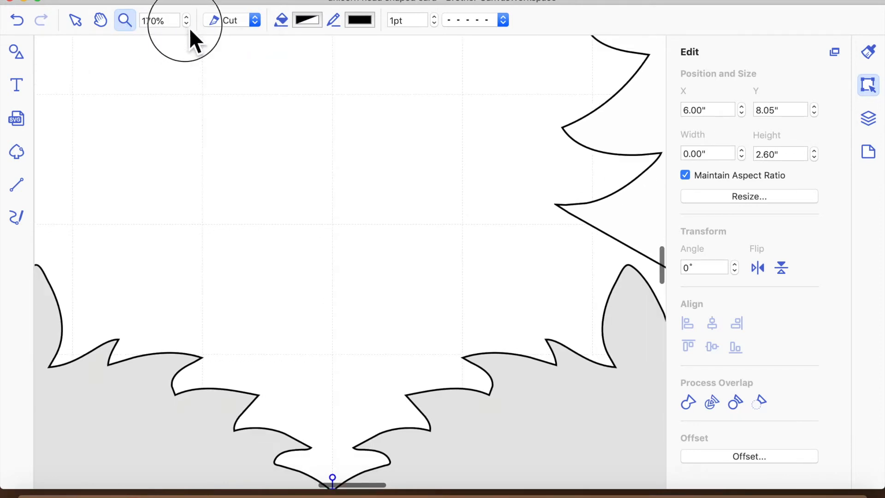
click(187, 25)
click(186, 24)
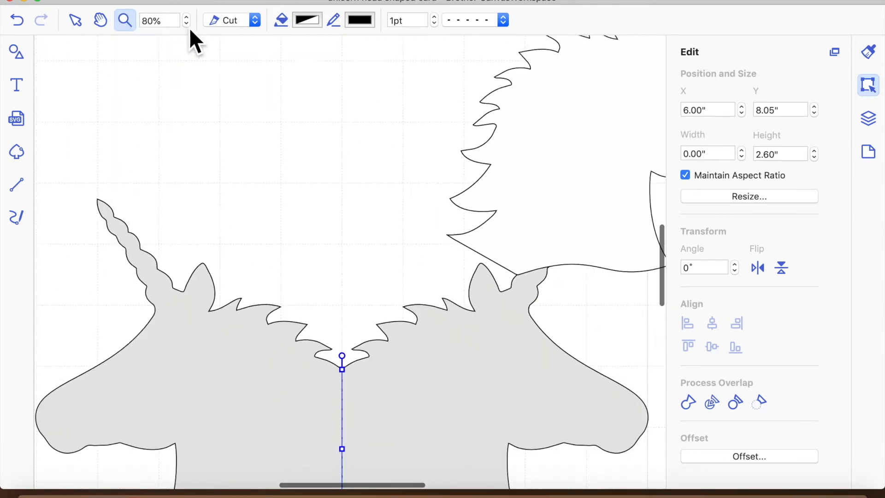
click(75, 20)
scroll(336, 241, down, 5)
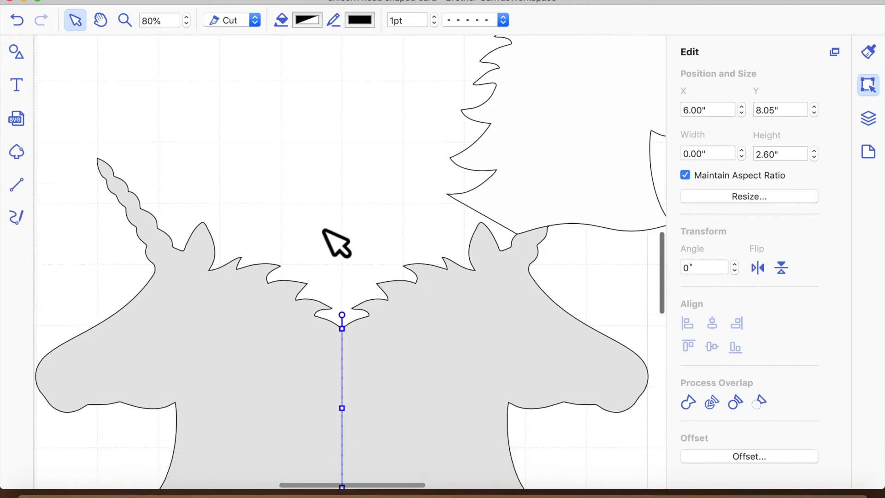
click(364, 115)
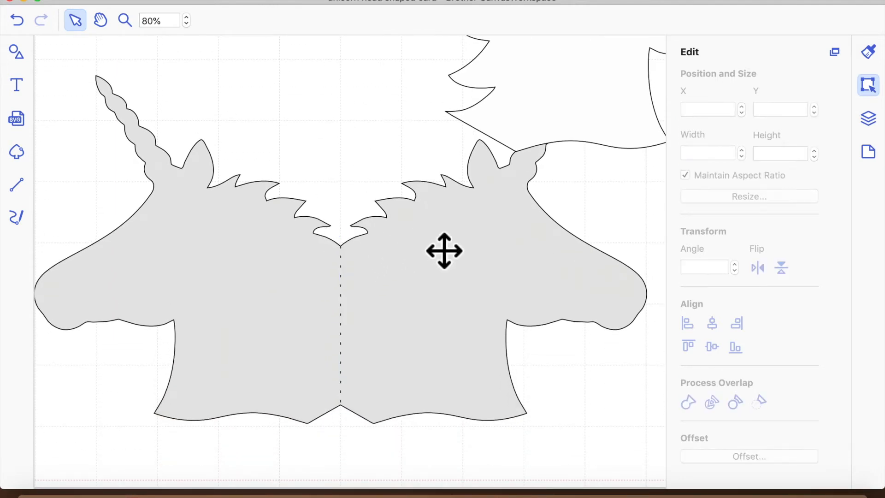
Shorten the fold line to a height of 2.50" so it stays just inside the card's two centre notches
click(870, 122)
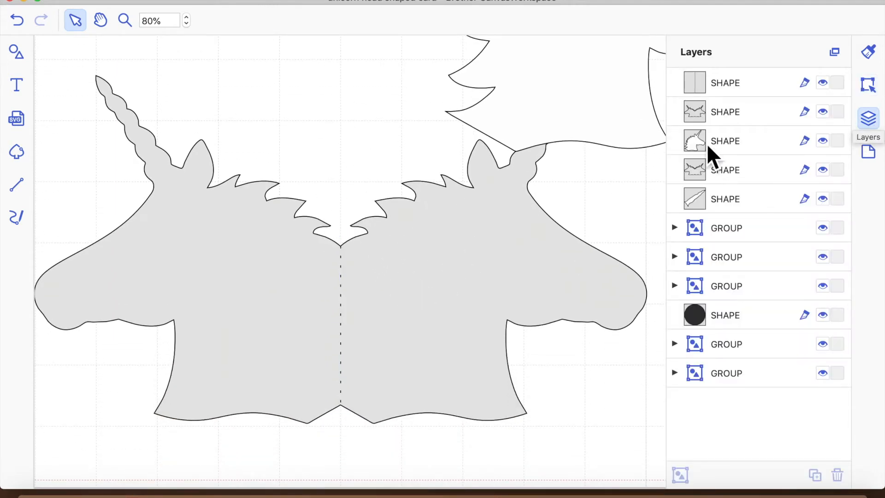
click(745, 80)
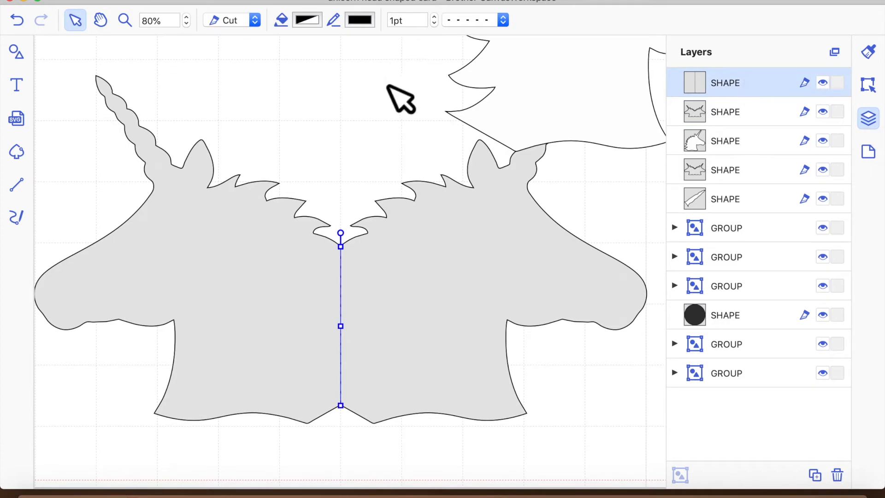
click(371, 111)
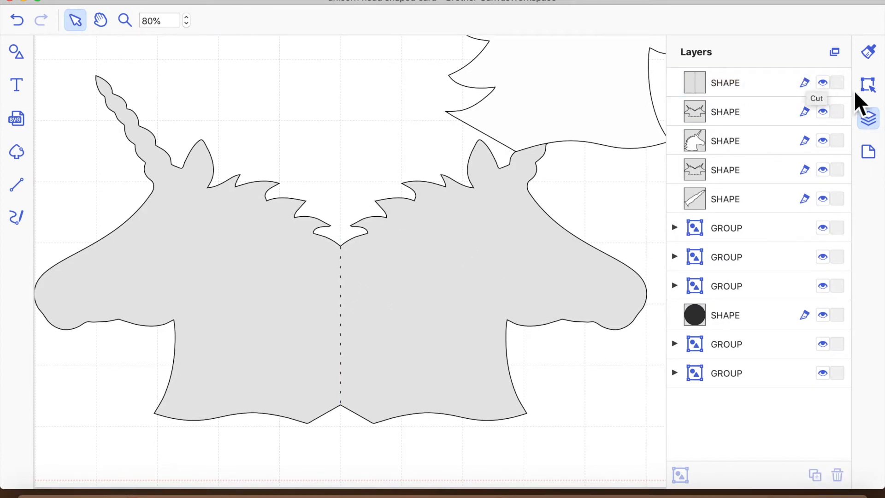
click(870, 88)
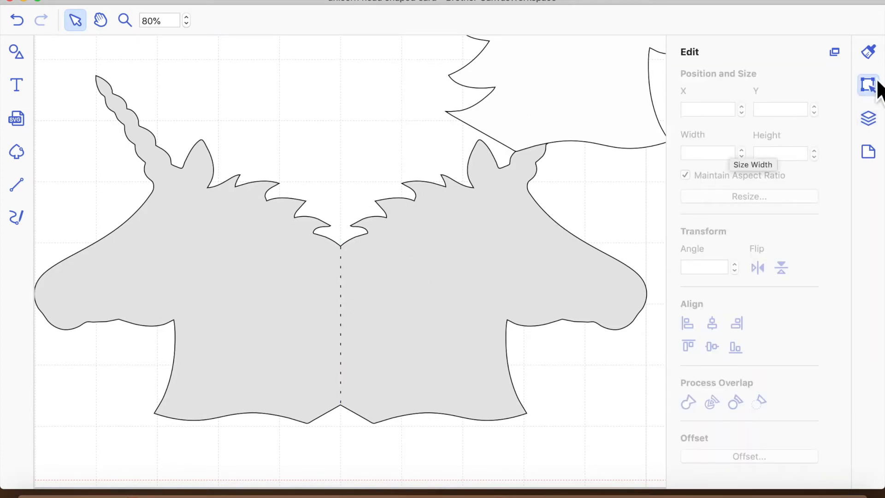
click(871, 121)
click(747, 81)
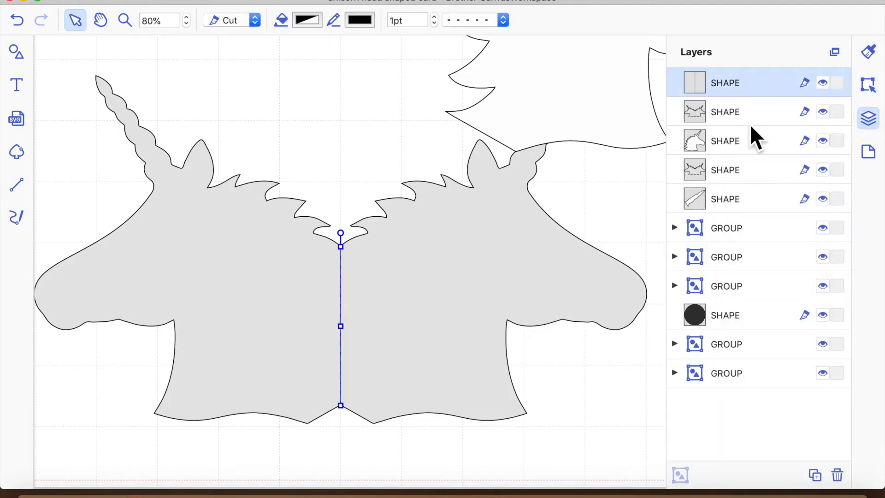
click(869, 88)
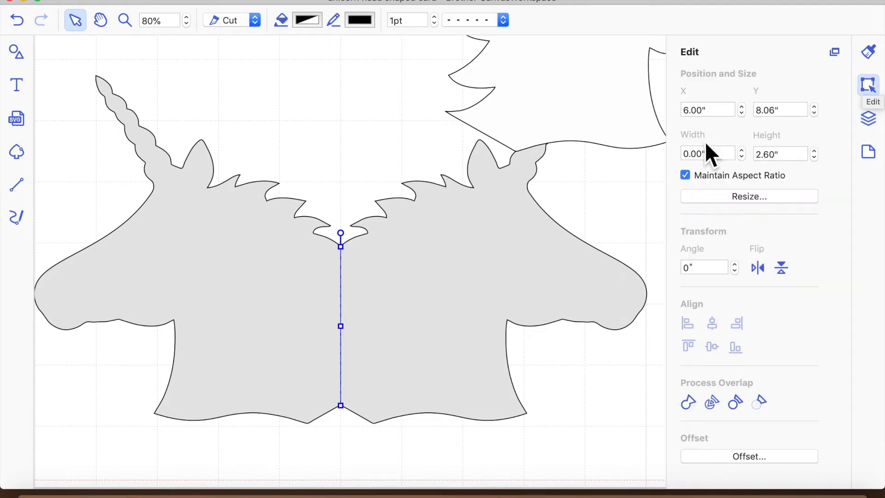
click(791, 157)
key(BackSpace)
key(BackSpace)
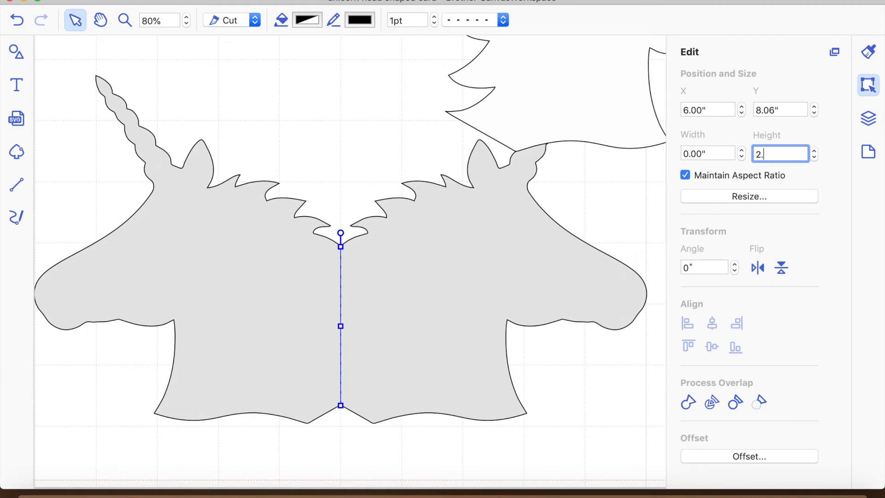
key(Return)
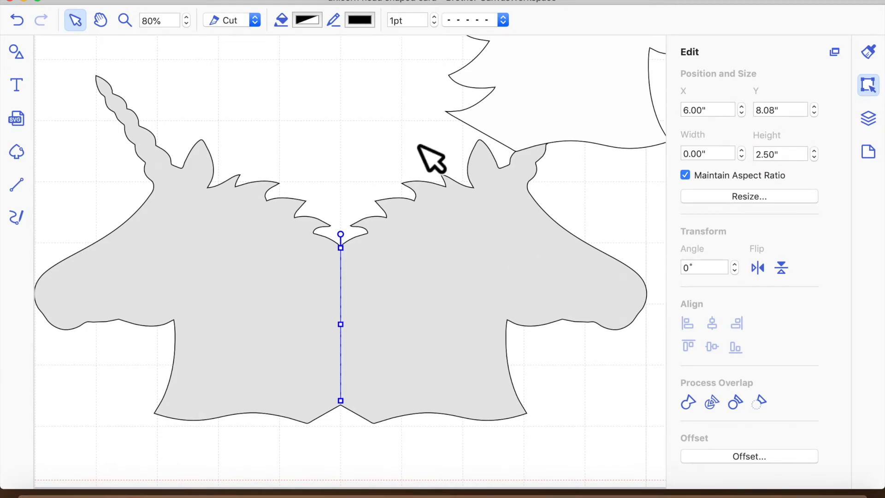
click(326, 136)
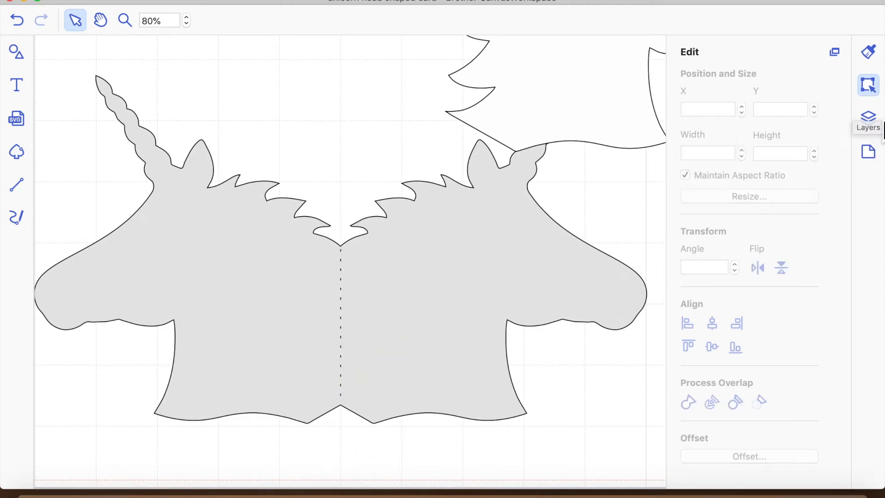
Nudge the shortened fold line slightly down towards the card's bottom notch
click(868, 118)
click(750, 95)
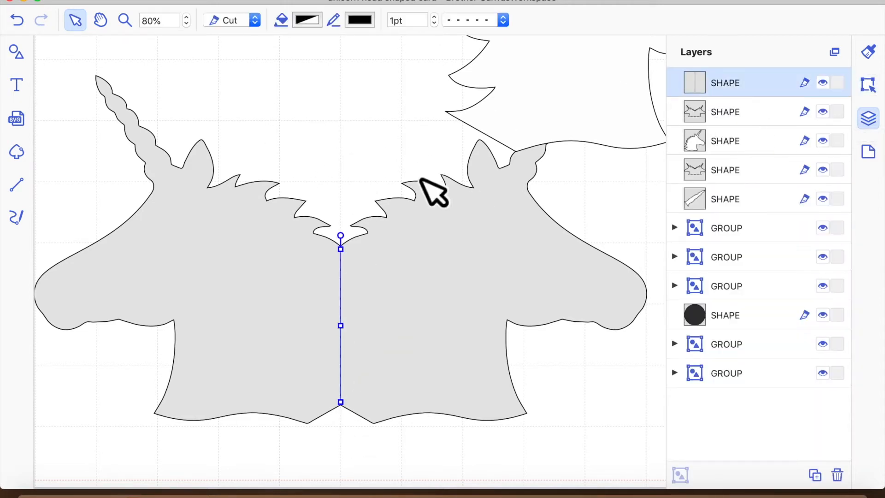
click(326, 142)
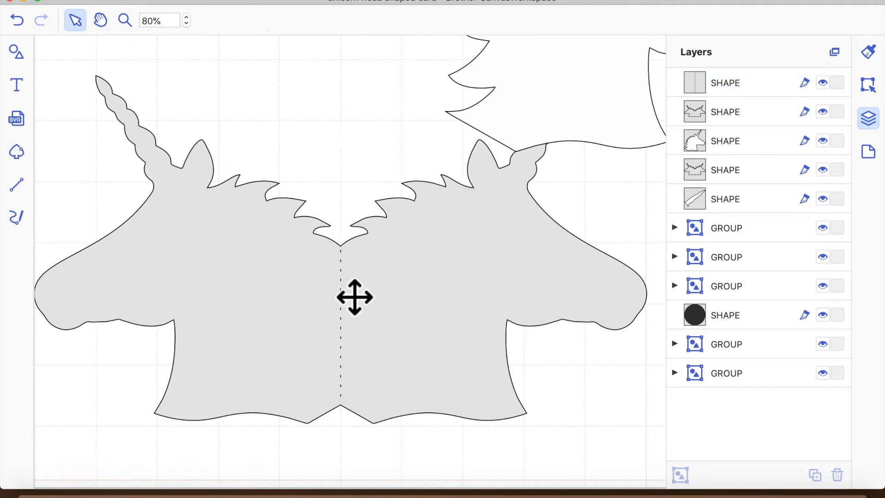
Check both ends of the fold line up close and fine-nudge it down to balance the gaps at the mane and bottom notches
click(125, 20)
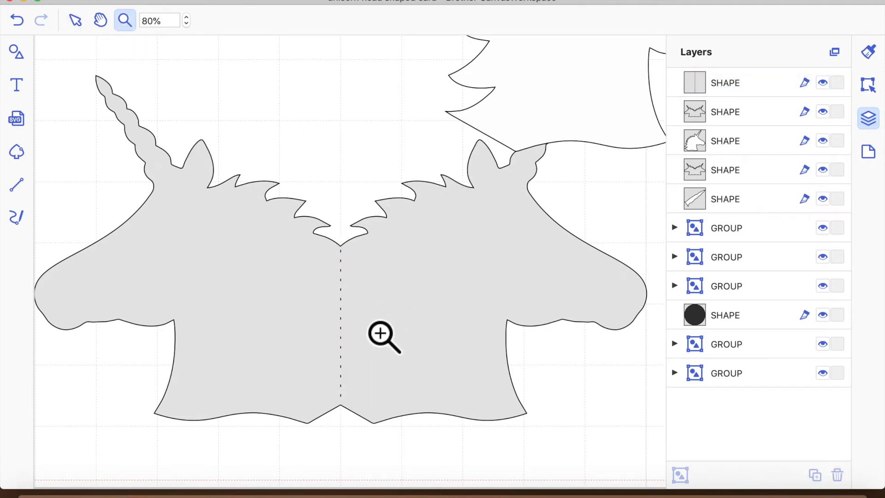
click(361, 307)
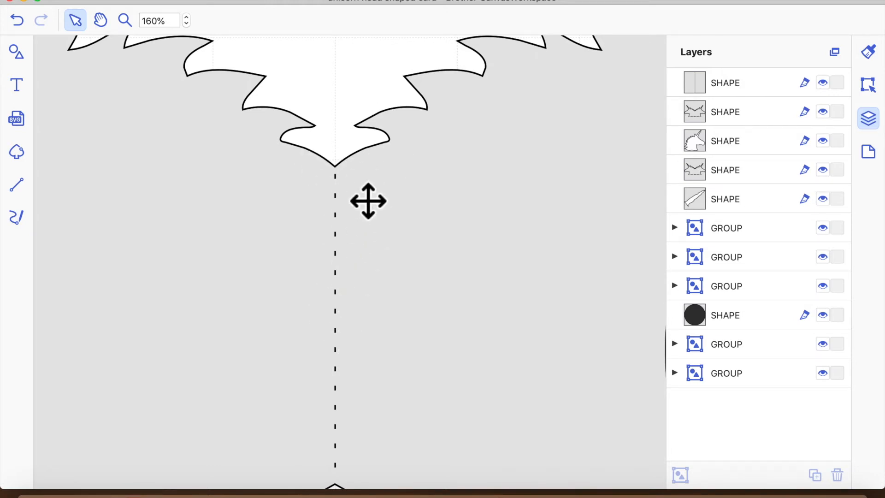
scroll(336, 347, down, 5)
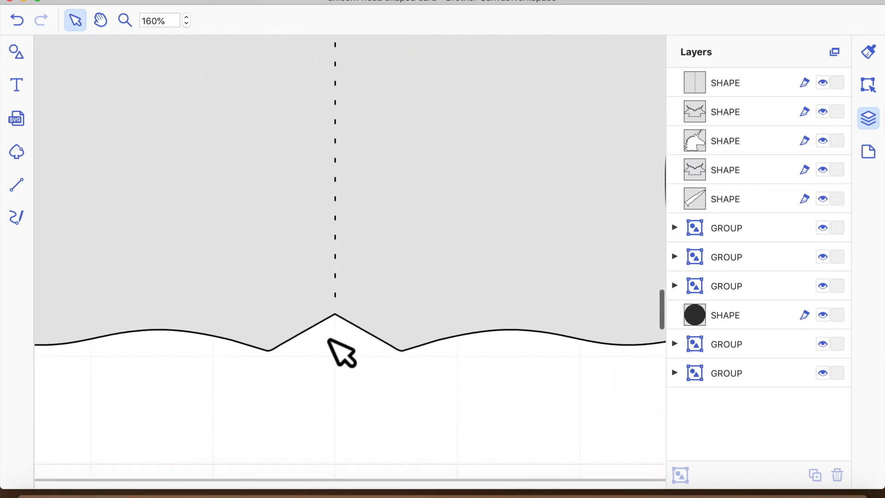
scroll(336, 376, up, 3)
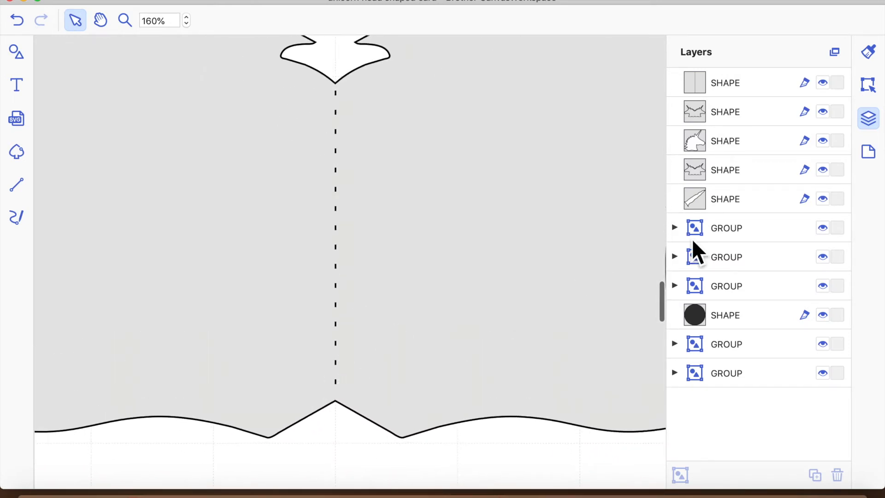
click(868, 85)
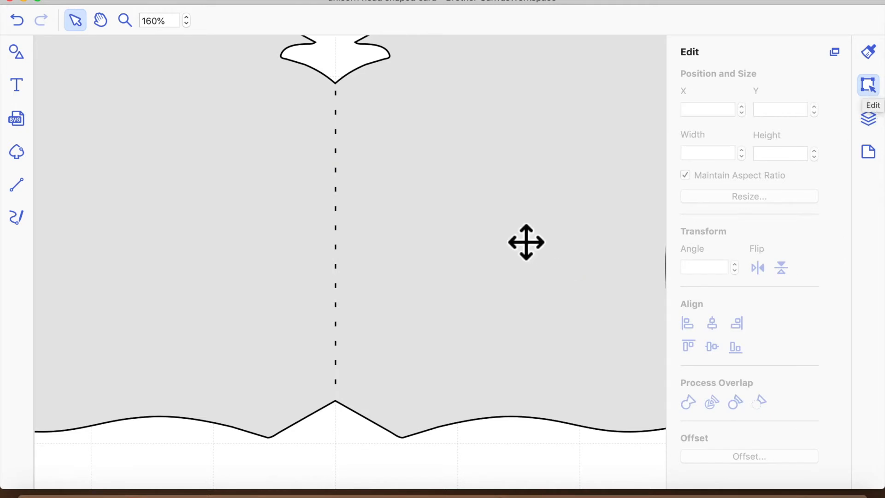
click(869, 119)
click(754, 87)
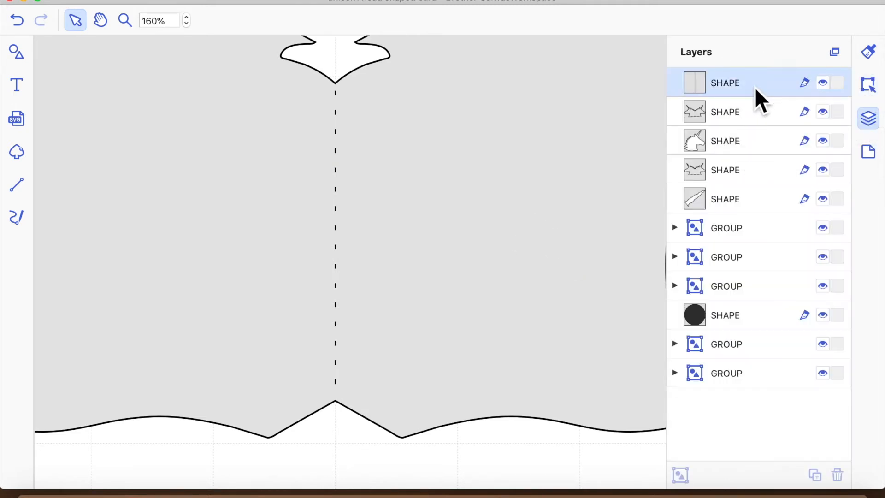
click(439, 459)
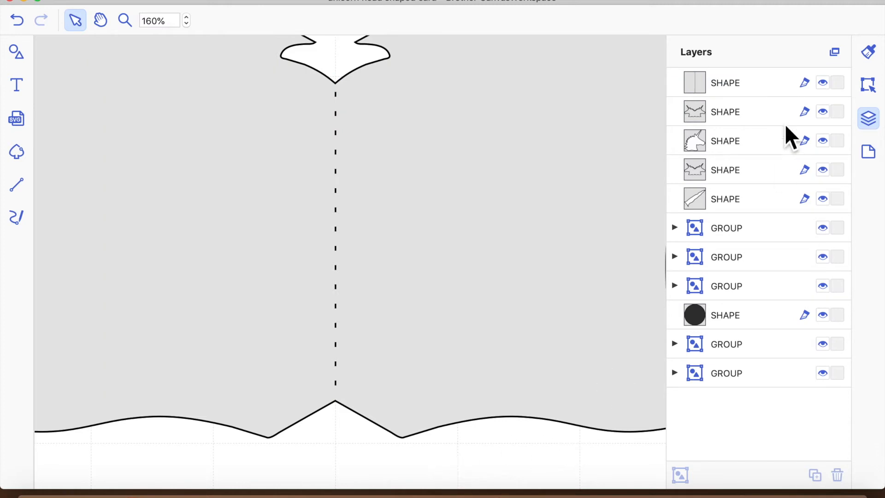
click(785, 84)
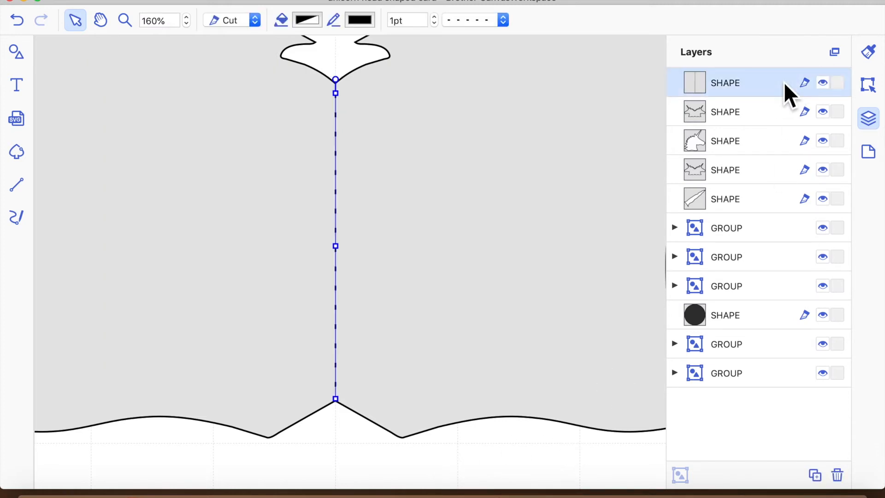
click(526, 443)
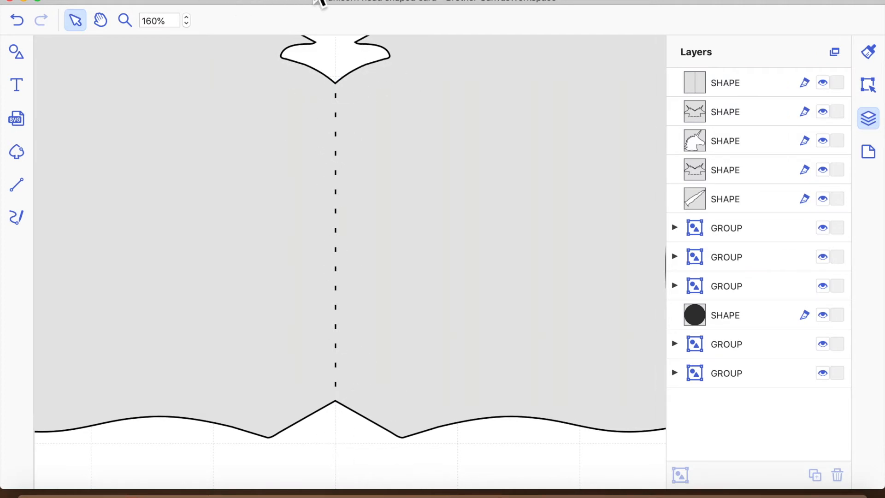
click(292, 6)
click(302, 24)
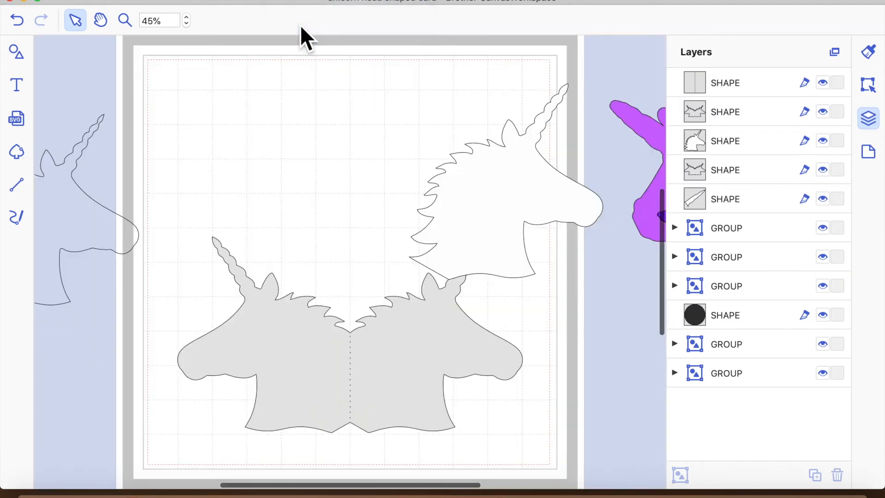
Move the white single head aside, group the double-head card with its dotted fold line and move the group off the mat
drag(484, 221, 554, 133)
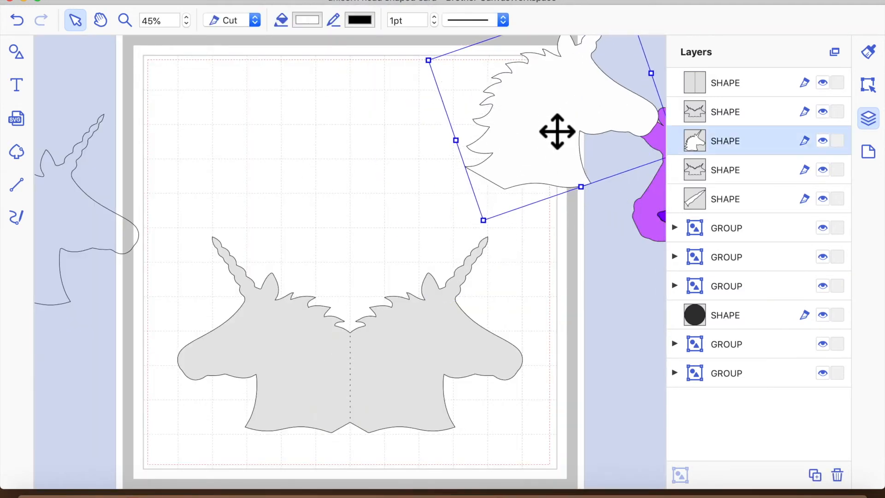
drag(189, 204, 412, 385)
click(258, 2)
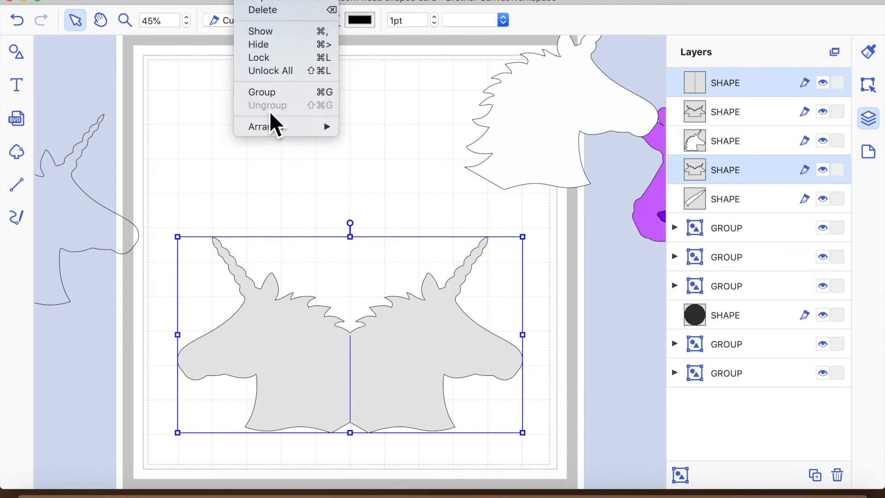
click(273, 94)
click(369, 195)
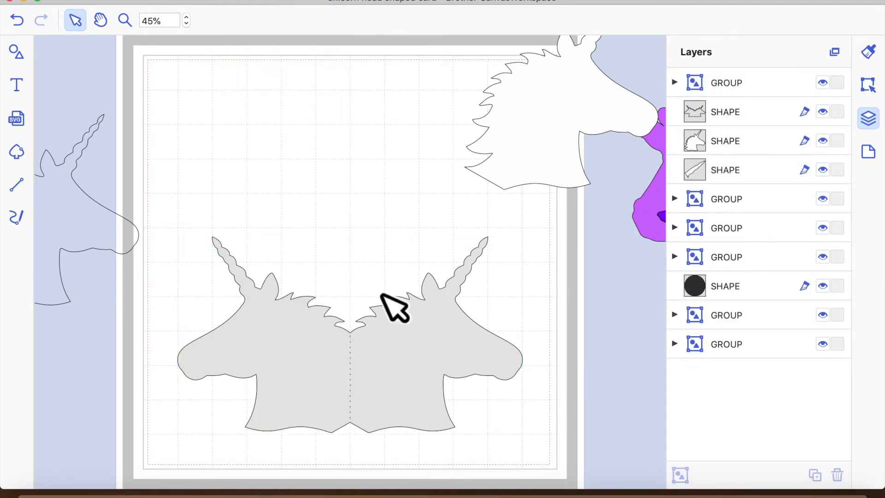
drag(417, 407, 109, 215)
Duplicate the white single head, leaving one copy beside the mat and placing the other in the middle of the mat
drag(549, 151, 123, 196)
key(super+d)
click(373, 334)
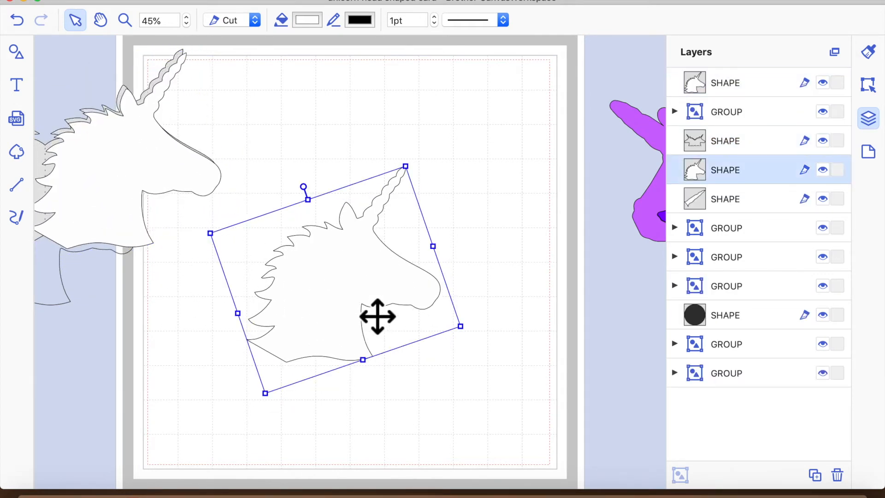
drag(349, 318, 379, 244)
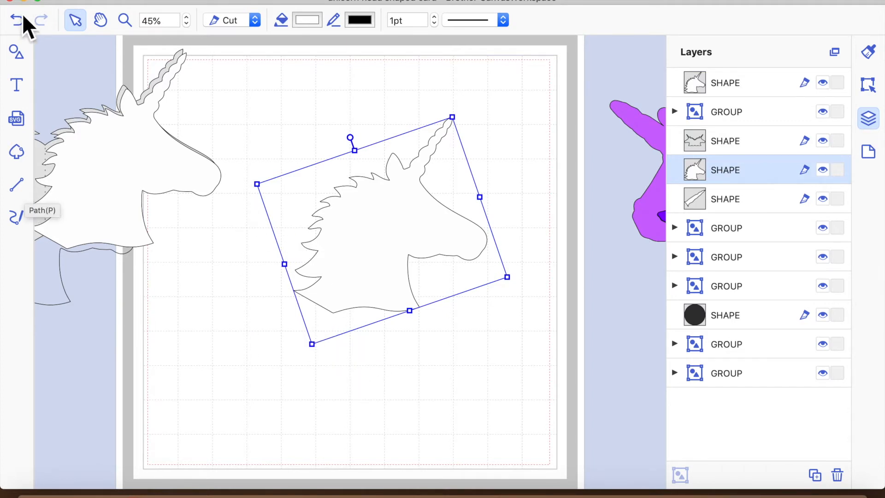
Add a plain square from the basic shapes above the unicorn head on the mat
scroll(562, 203, right, 6)
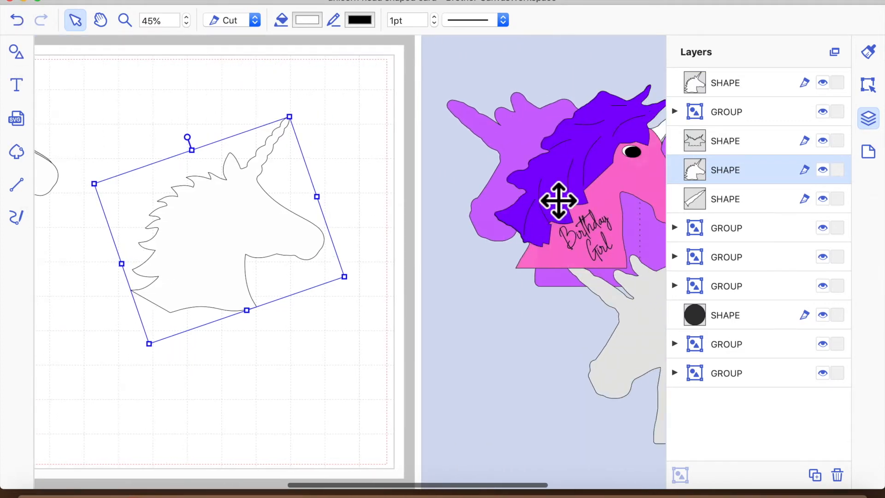
scroll(558, 200, right, 3)
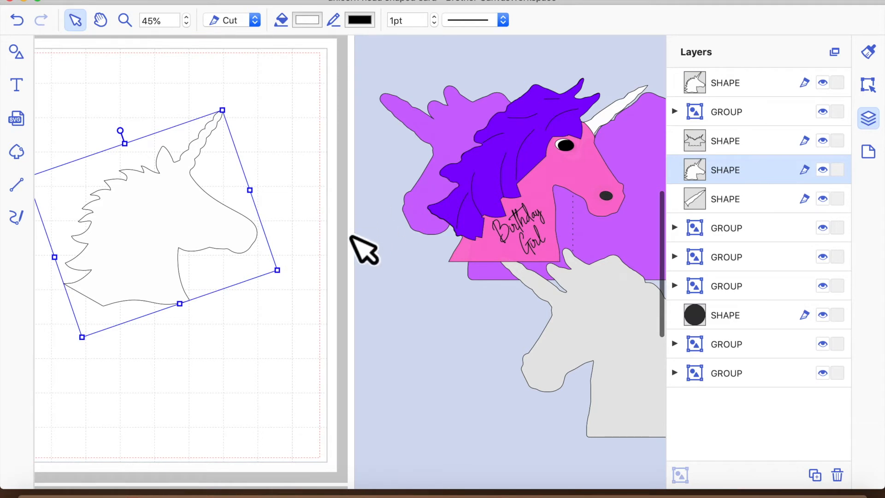
scroll(167, 289, left, 2)
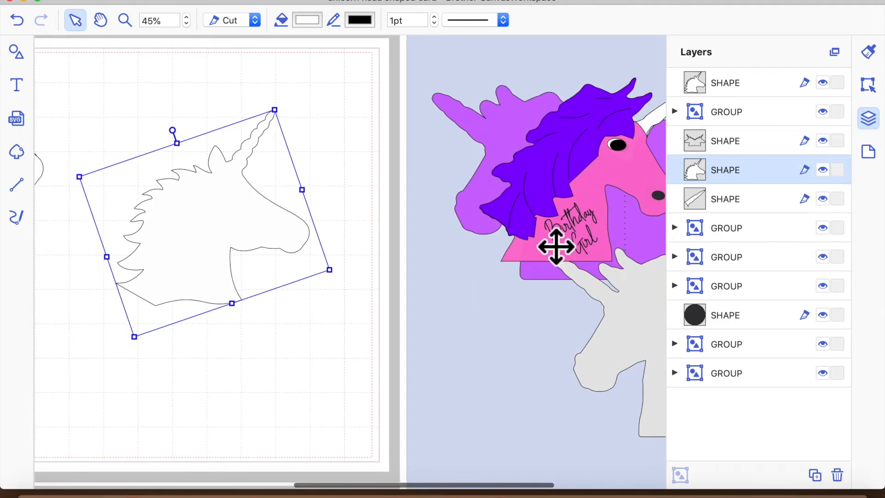
click(343, 121)
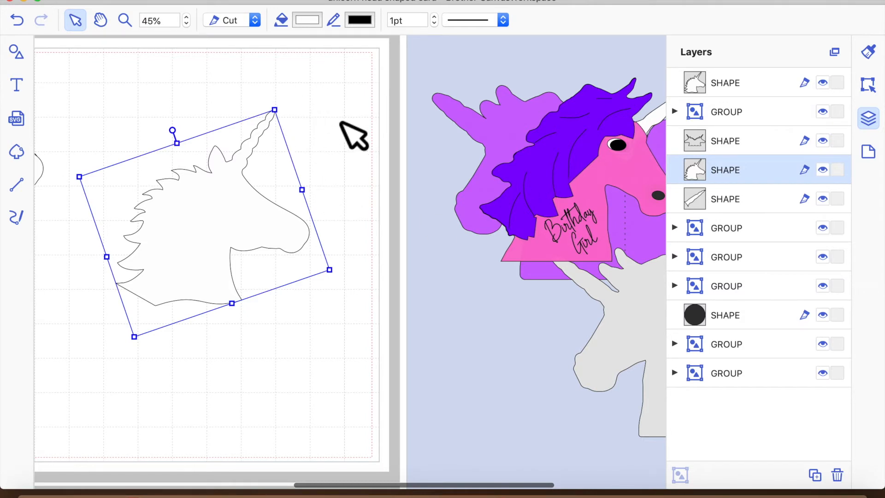
click(23, 54)
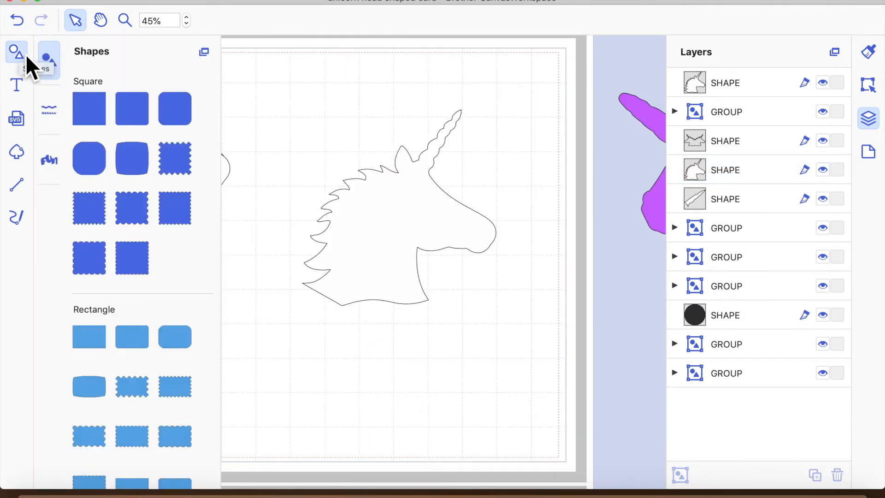
drag(117, 103, 373, 85)
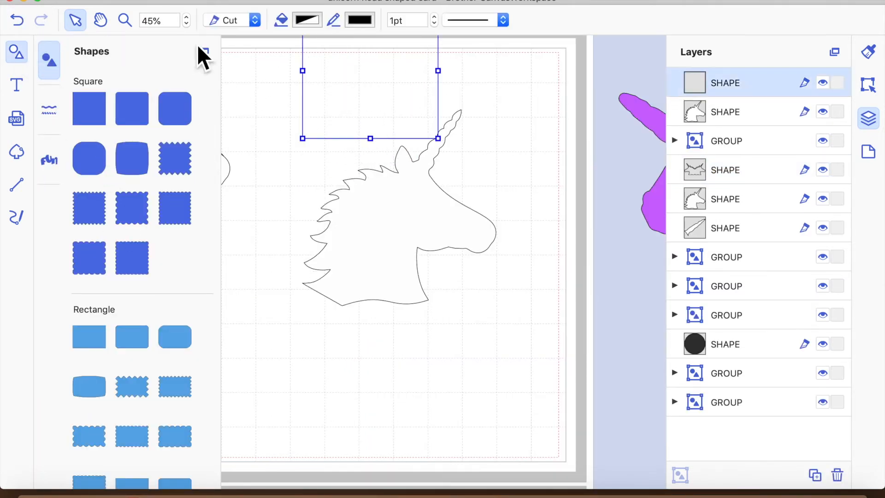
click(15, 56)
Rotate and narrow the square into a slanted rectangle that covers the unicorn's horn
drag(251, 126, 363, 183)
drag(296, 46, 353, 75)
drag(357, 189, 299, 145)
drag(261, 89, 284, 113)
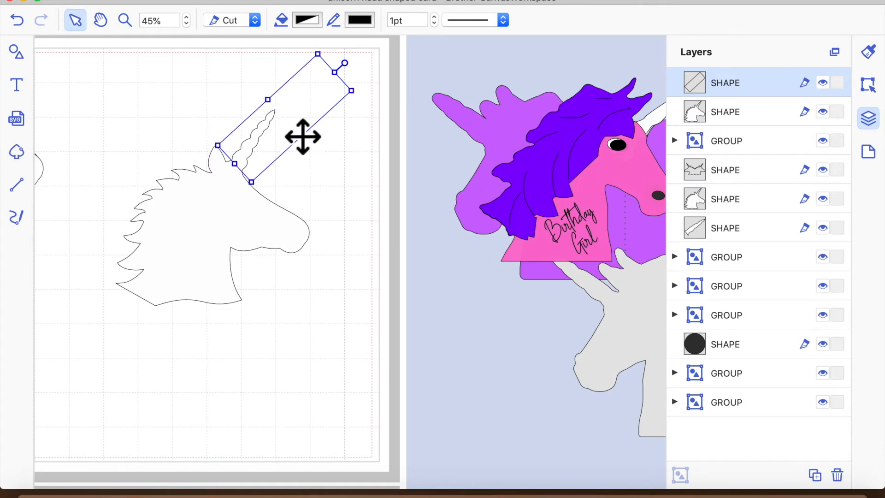
drag(284, 115, 282, 112)
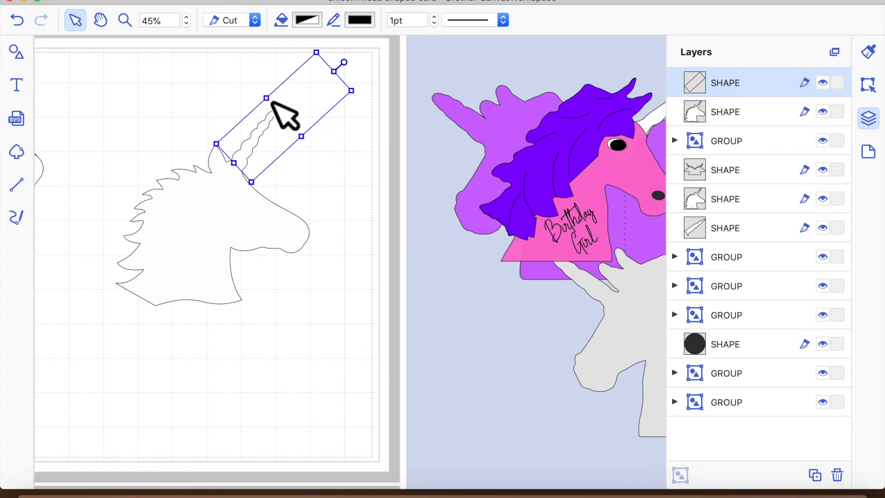
drag(280, 113, 294, 129)
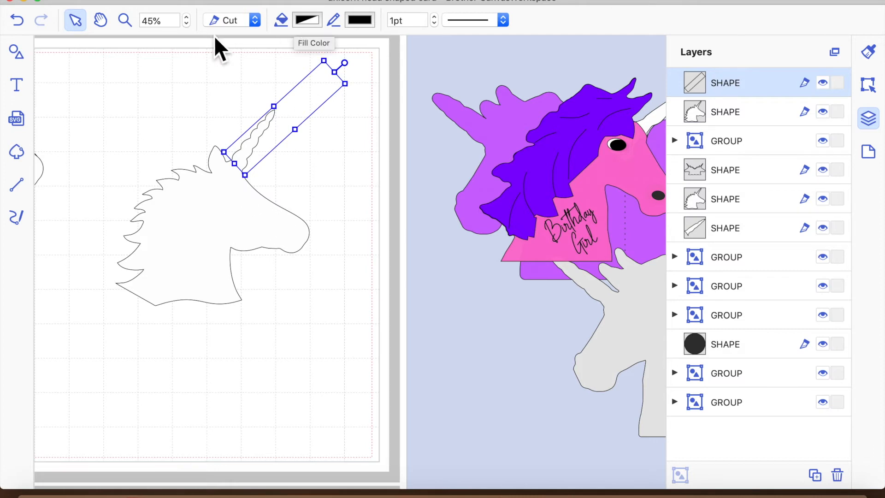
Fine-tune the rectangle's position and width up close so its short edge crosses the horn's base and the whole horn is inside
click(123, 22)
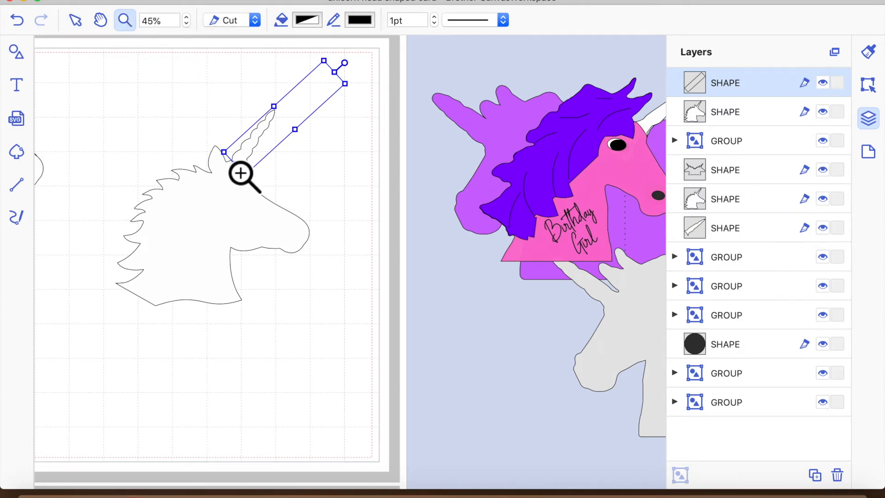
click(243, 178)
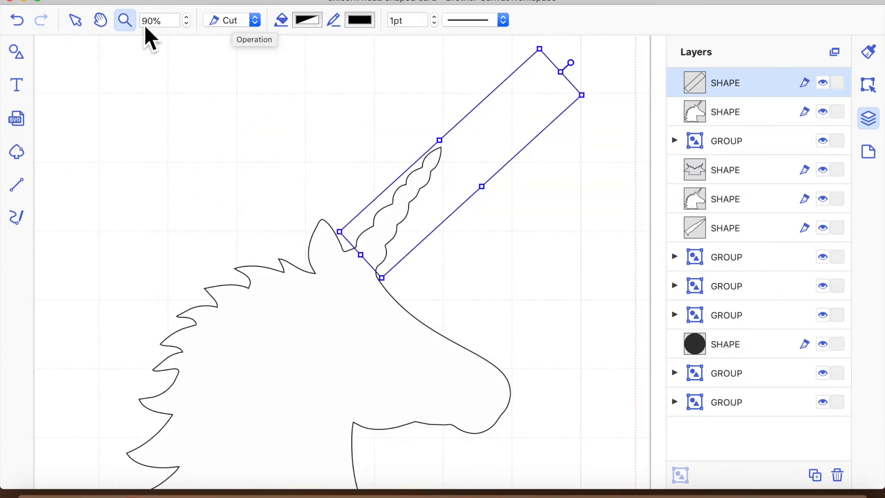
click(76, 21)
mouse_move(458, 207)
mouse_down()
mouse_move(466, 216)
mouse_move(460, 209)
mouse_up()
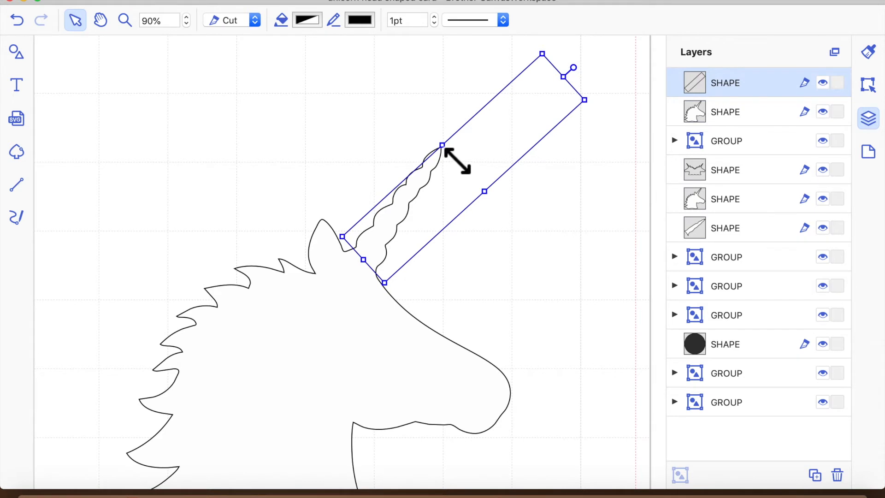
drag(442, 144, 438, 141)
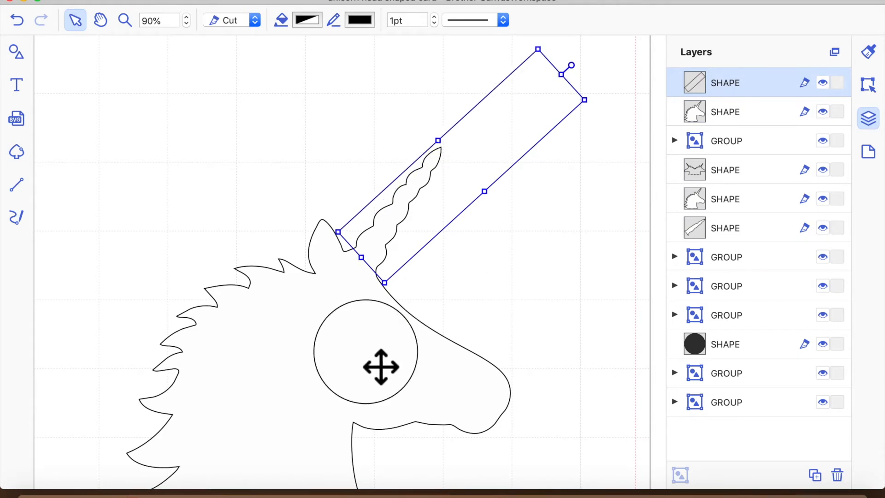
Try to cut the horn off the head by removing the overlap with the slanted rectangle
shift+click(381, 368)
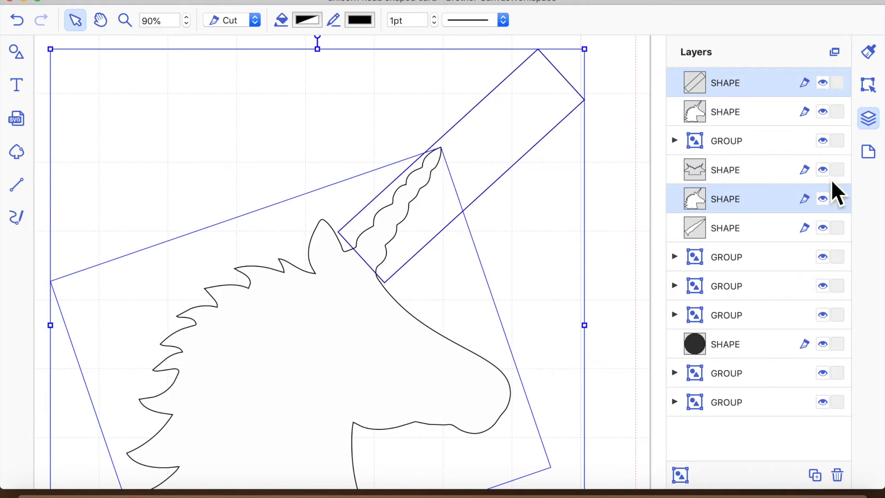
click(868, 85)
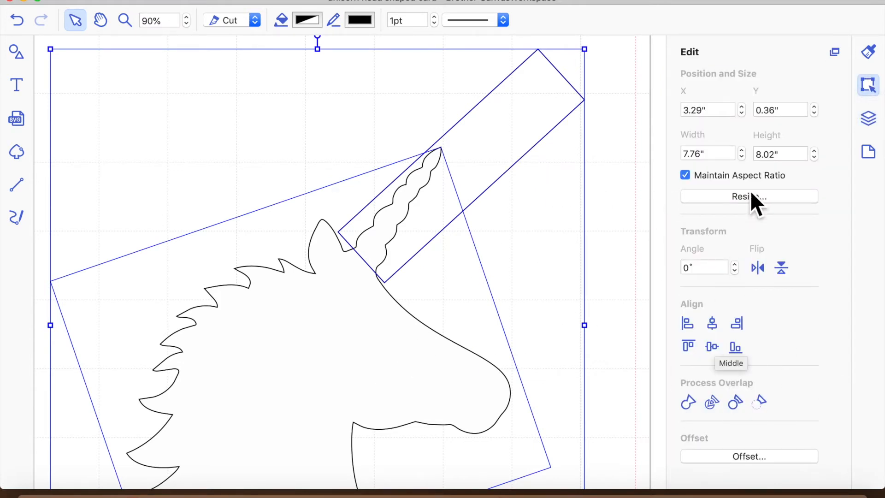
click(760, 405)
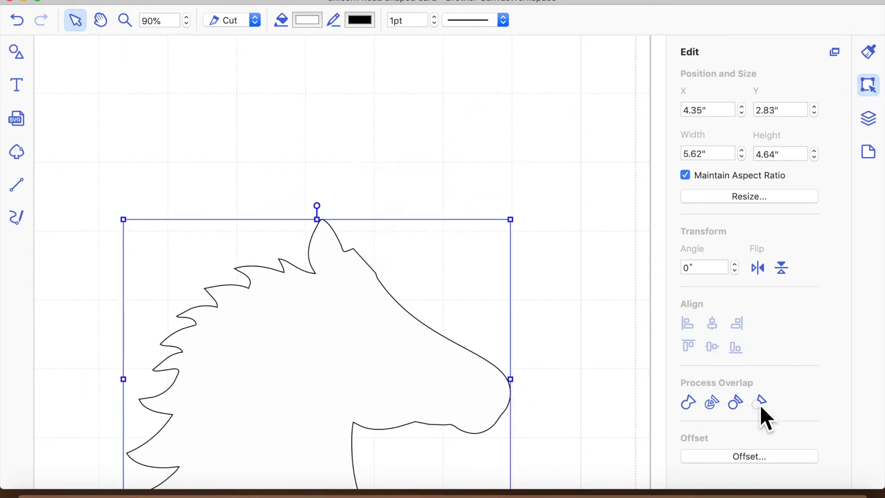
click(18, 21)
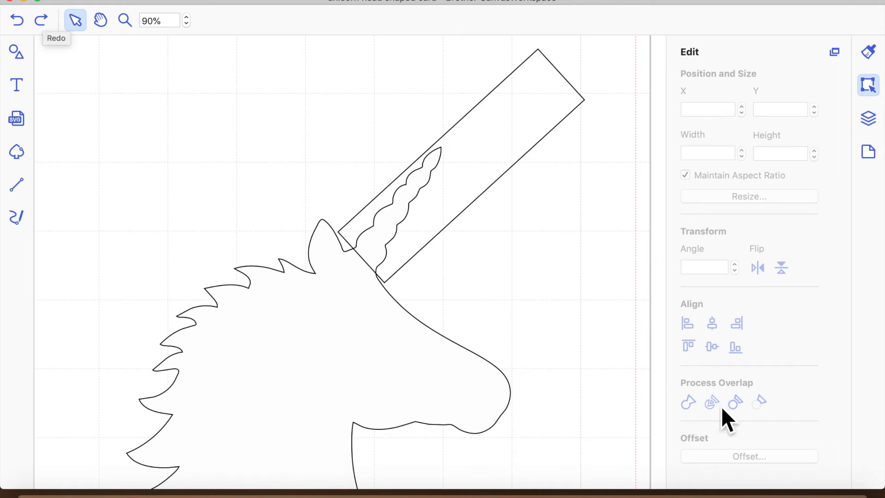
Divide the head and slanted rectangle along their overlap to detach the horn piece, and delete the leftover rectangle
click(405, 339)
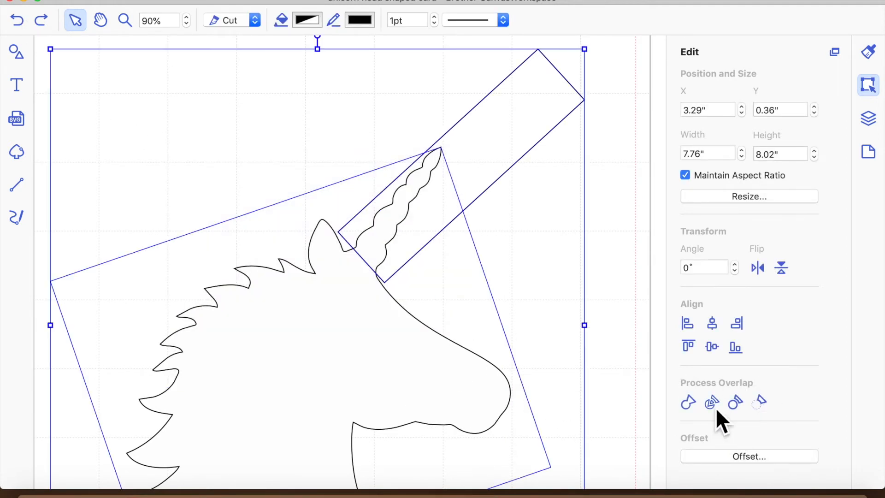
click(715, 407)
click(576, 343)
drag(426, 190, 563, 286)
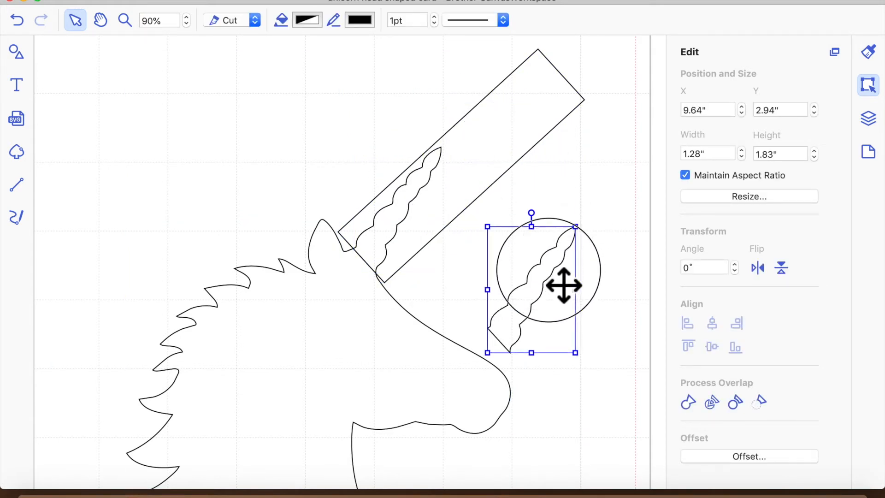
drag(480, 190, 591, 127)
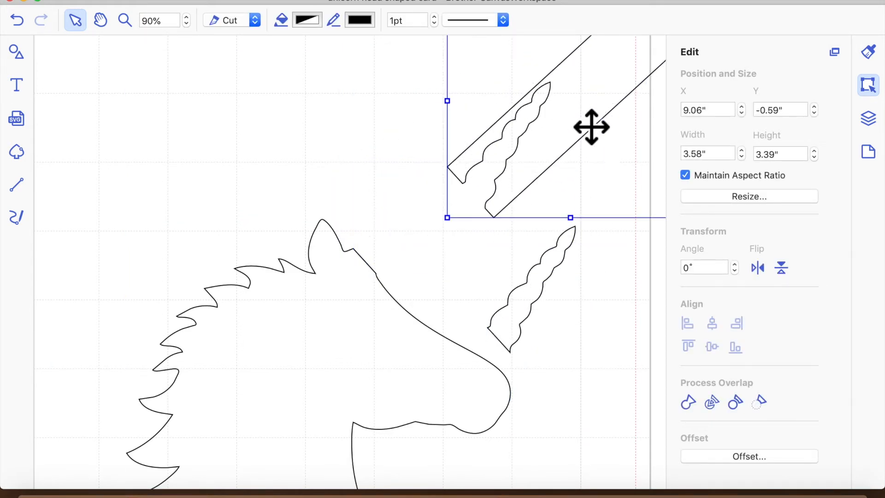
key(Delete)
Position the detached horn above the nose and fill it with light grey
drag(533, 312, 502, 165)
click(869, 52)
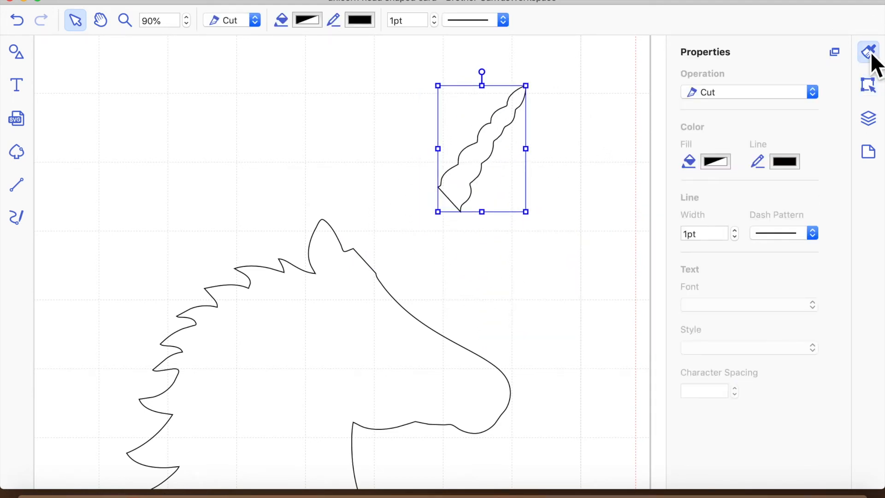
click(727, 164)
click(872, 88)
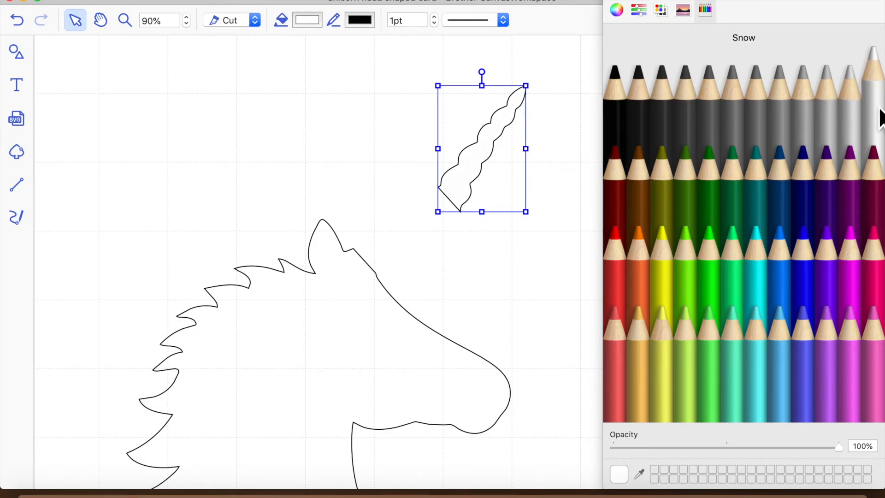
click(852, 124)
Move the hornless head up into full view and shift the grey horn farther away from it
click(481, 258)
mouse_move(326, 310)
mouse_down()
mouse_move(324, 218)
mouse_move(300, 188)
mouse_up()
drag(507, 140, 577, 85)
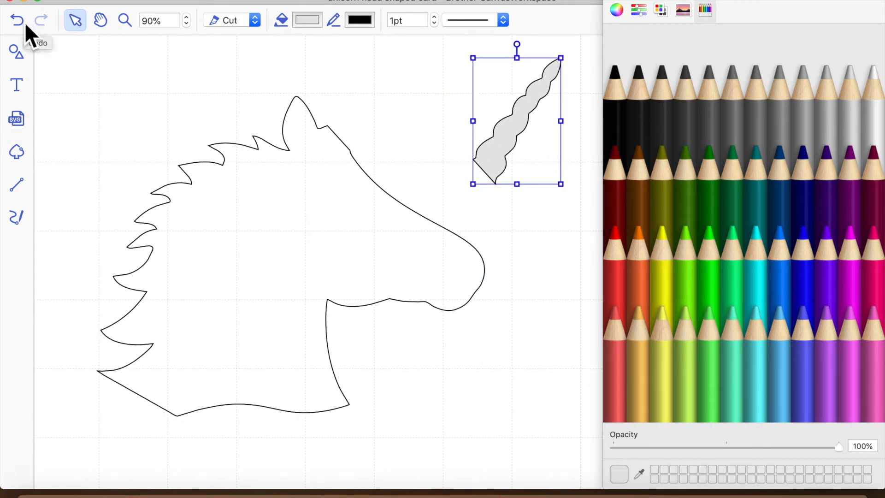
Add the pointed oval from the Others shapes over the unicorn's mane
click(17, 53)
scroll(186, 318, down, 15)
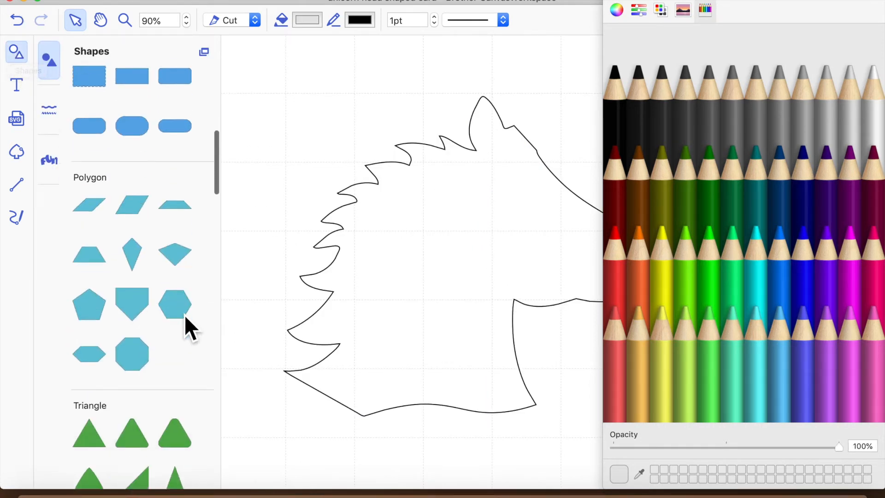
scroll(184, 314, down, 5)
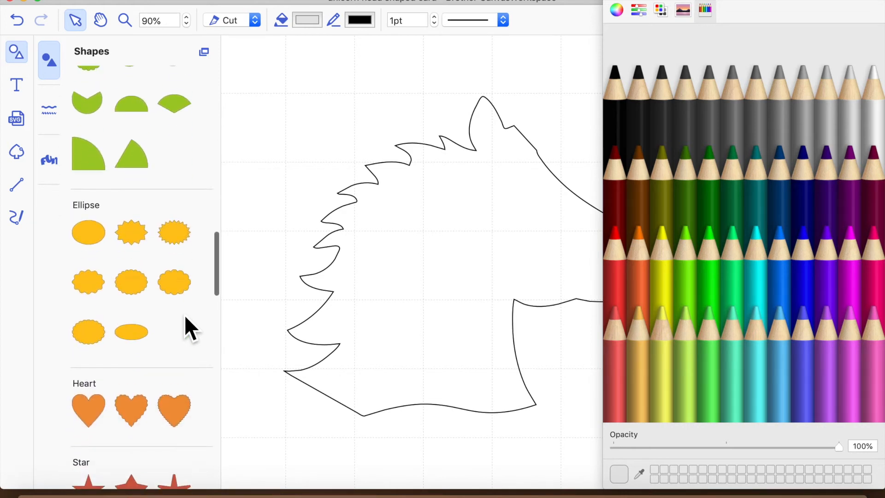
scroll(177, 289, up, 8)
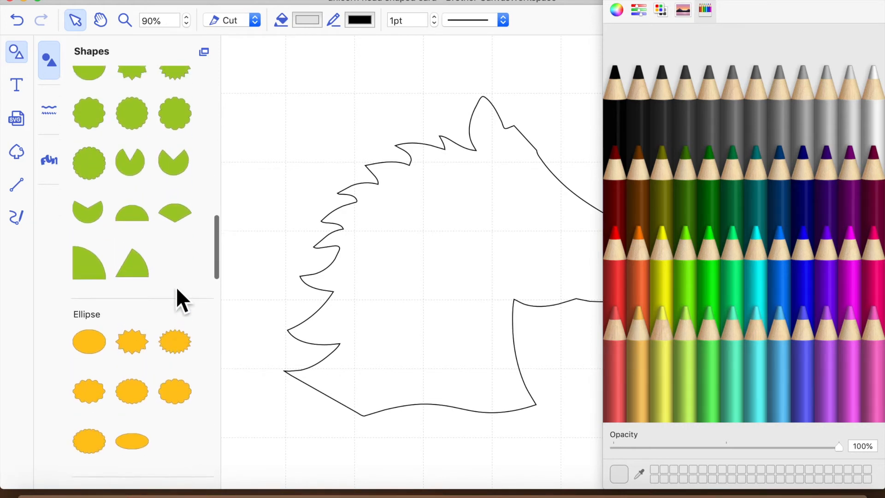
scroll(176, 287, down, 10)
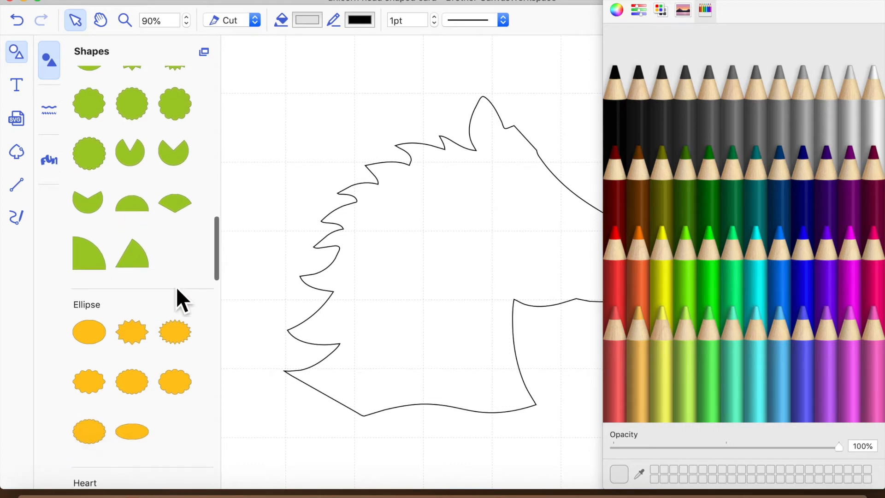
scroll(176, 286, down, 5)
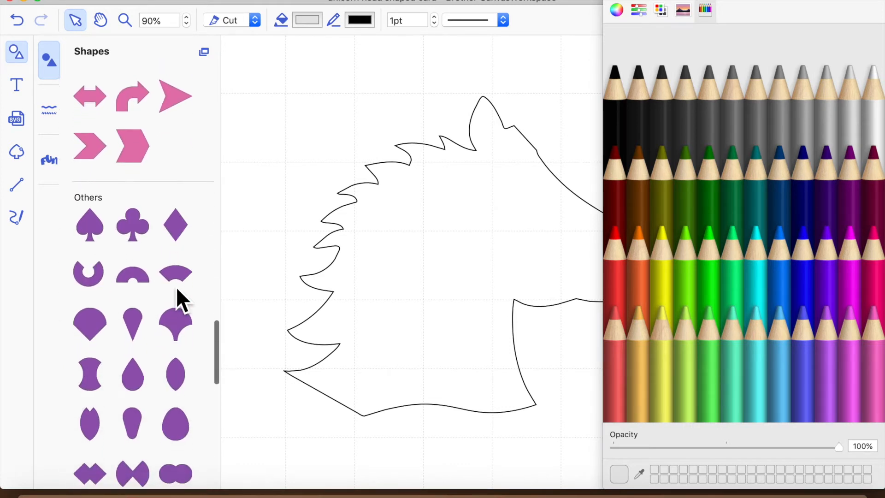
drag(179, 372, 411, 181)
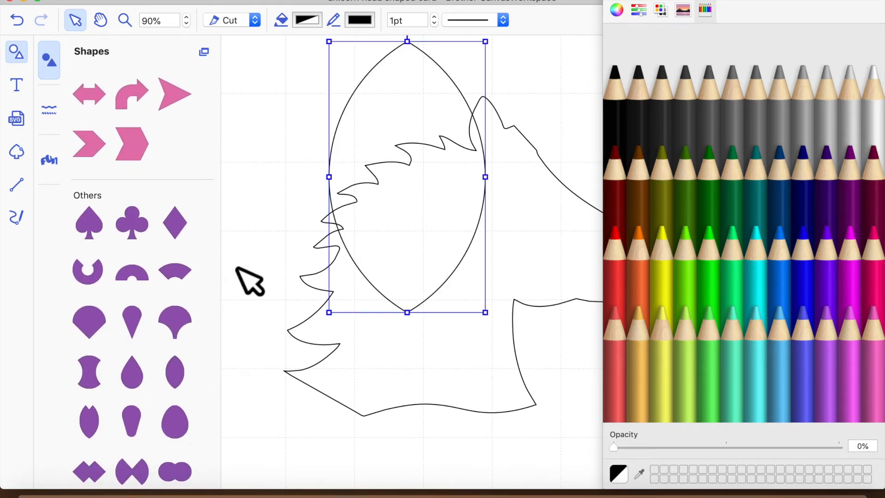
click(21, 54)
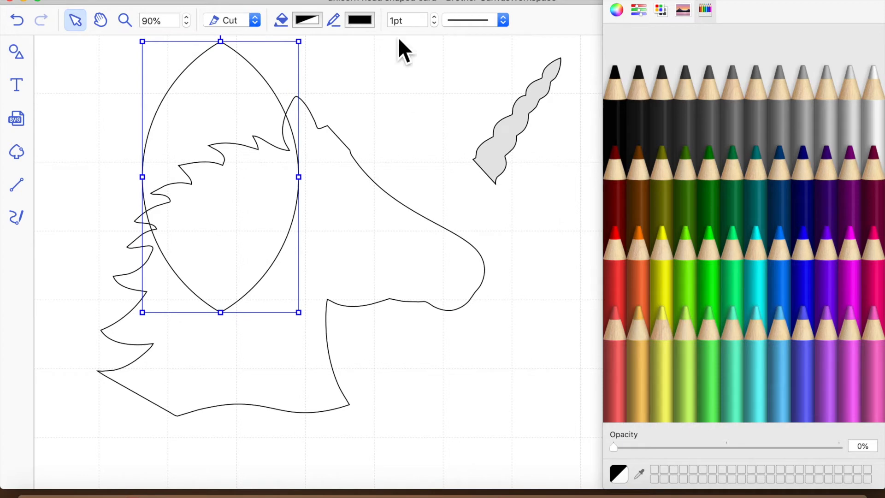
Rotate the pointed oval to an angle of 90° so it lies horizontally
click(613, 0)
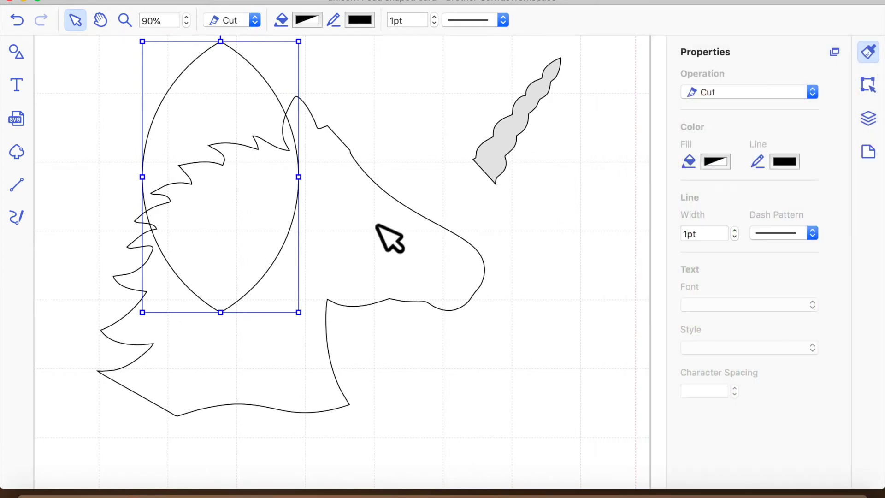
click(870, 87)
double_click(707, 268)
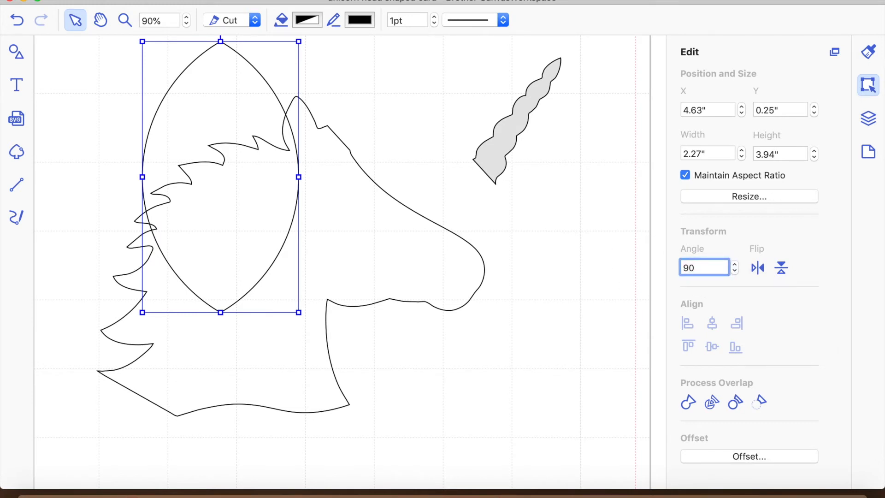
text(90)
key(Return)
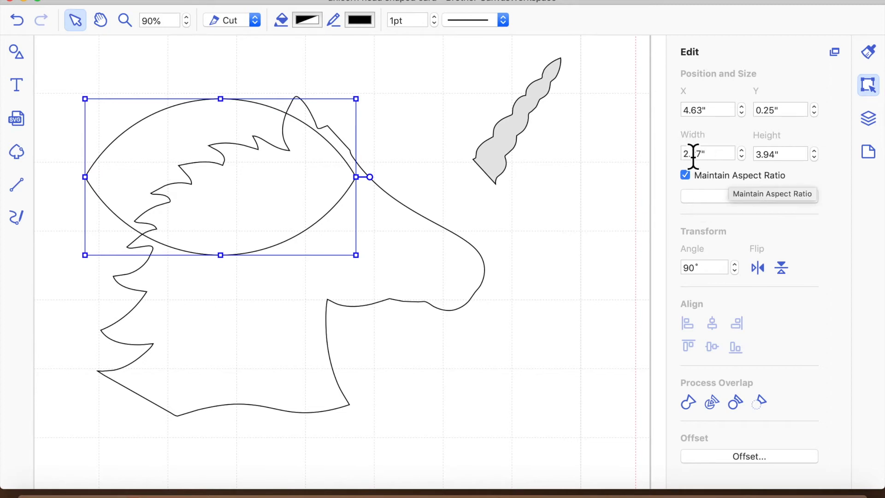
Shrink the oval proportionally to a width of 0.27" and place it inside the head as the eye
click(714, 153)
click(742, 158)
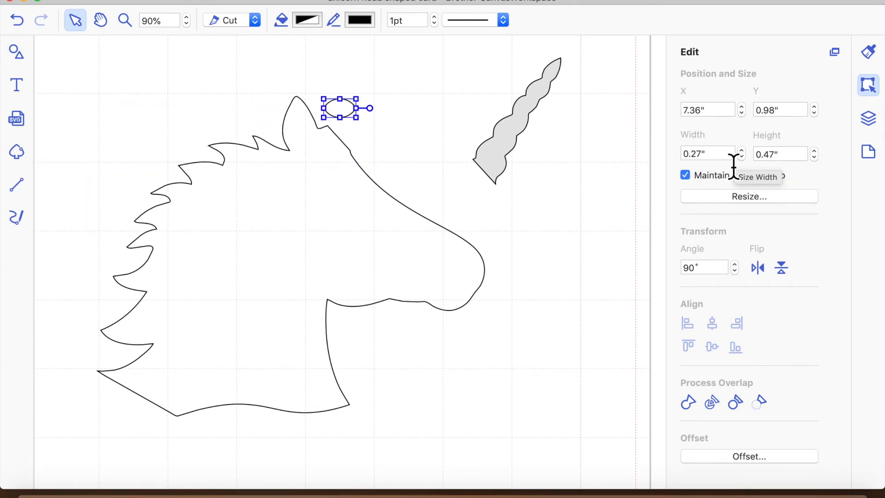
drag(352, 115, 344, 229)
click(560, 228)
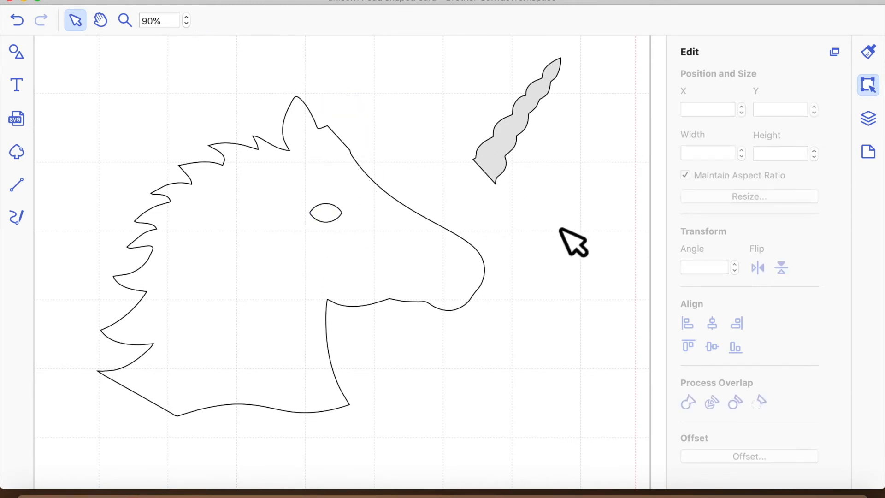
Tilt the eye slightly by setting its rotation angle to 100°
click(356, 229)
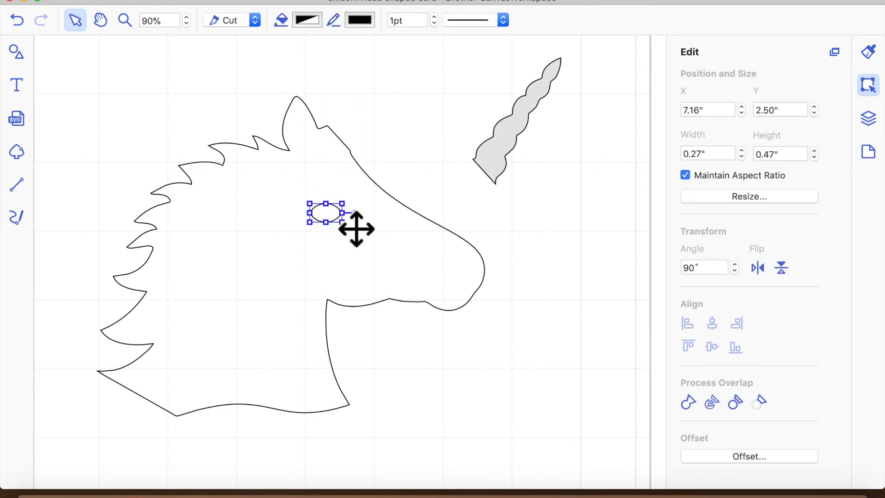
click(737, 264)
click(737, 264)
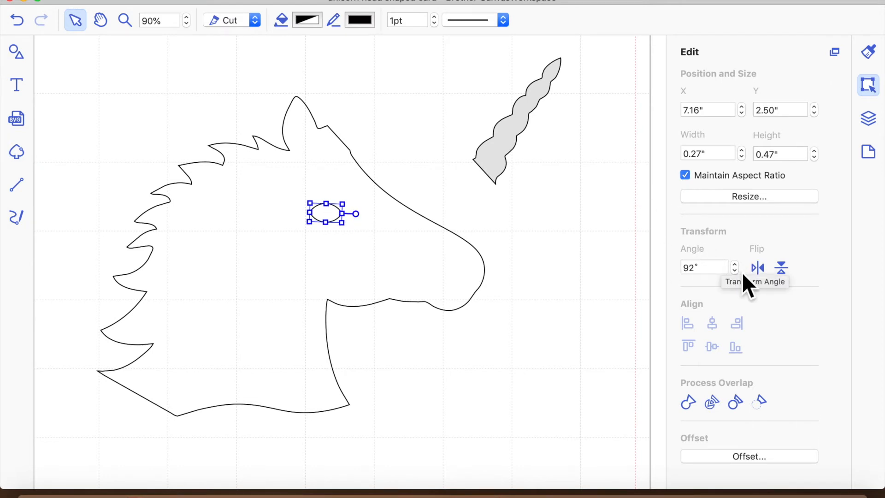
click(737, 267)
click(737, 267)
click(737, 266)
click(738, 266)
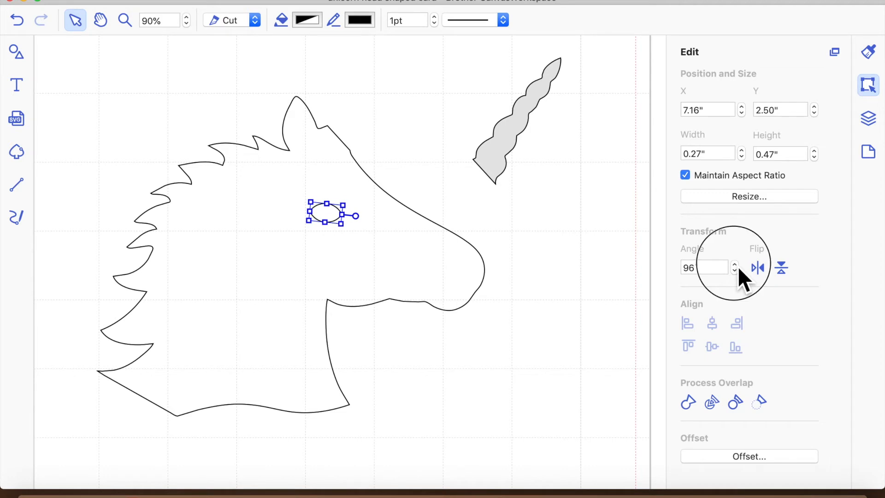
click(541, 431)
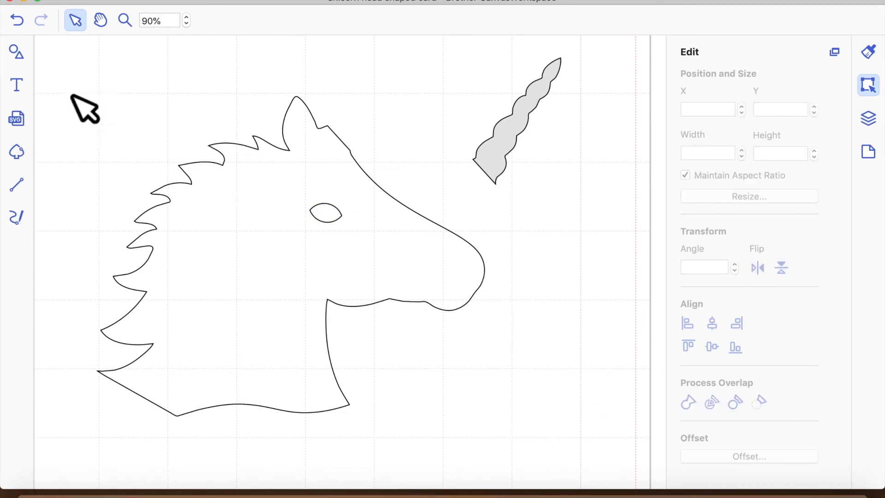
Add the plain circle from the Circle shapes and move it over the unicorn's muzzle
click(21, 47)
scroll(81, 325, down, 5)
scroll(81, 325, up, 5)
scroll(81, 326, down, 12)
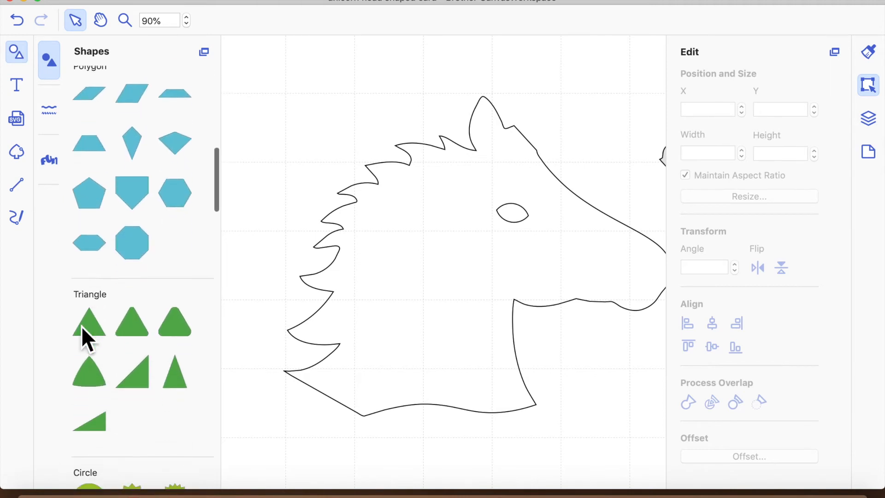
scroll(152, 331, down, 3)
drag(87, 389, 355, 128)
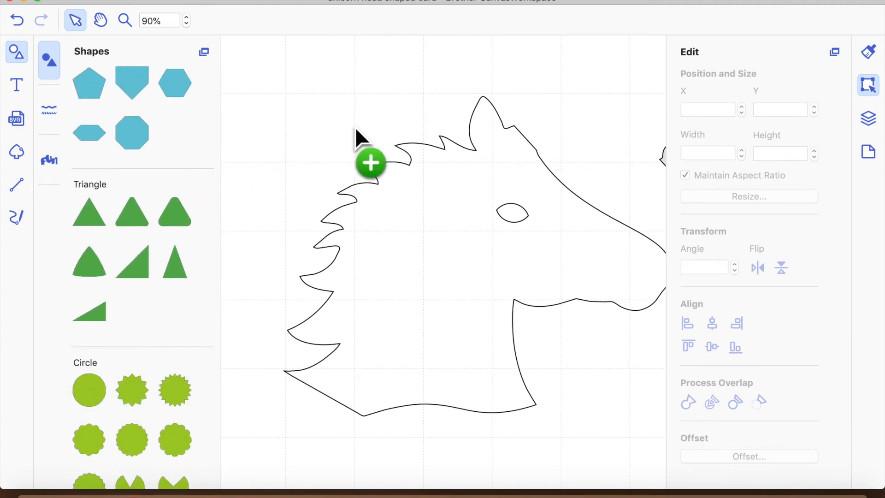
click(17, 61)
drag(205, 112, 497, 363)
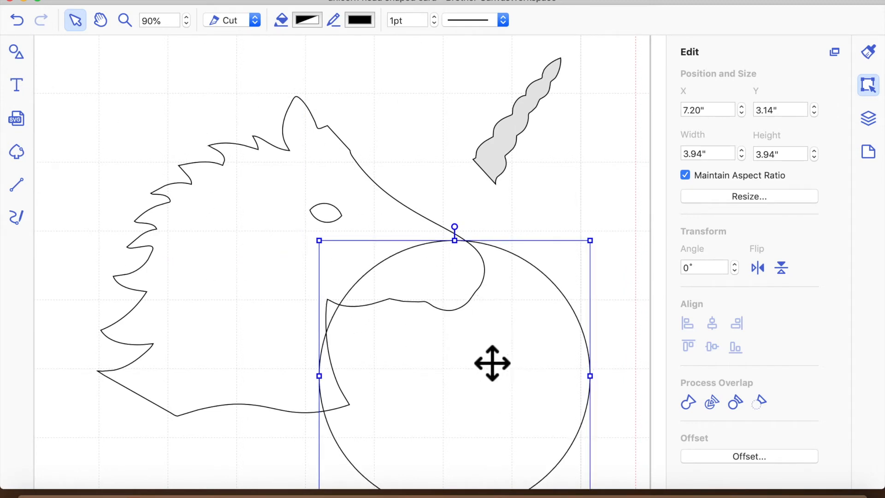
Shrink the circle proportionally to a width of 0.20"
click(728, 154)
text(2.94)
key(Return)
click(741, 158)
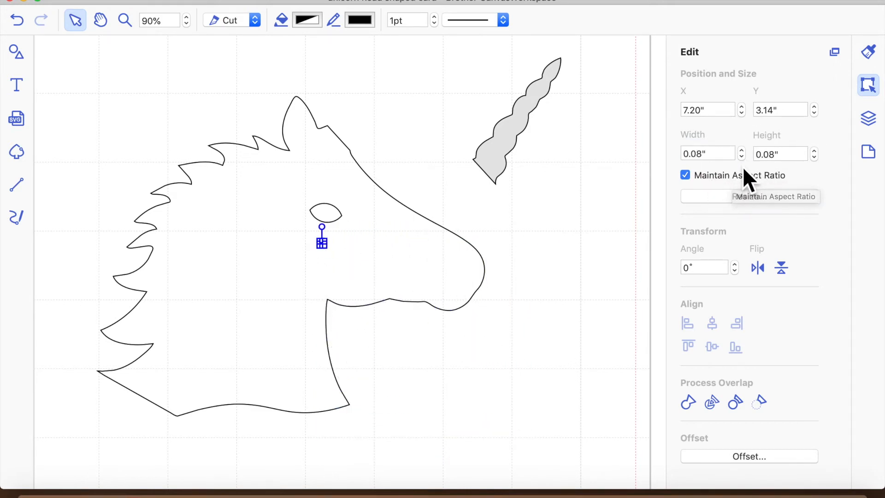
click(742, 159)
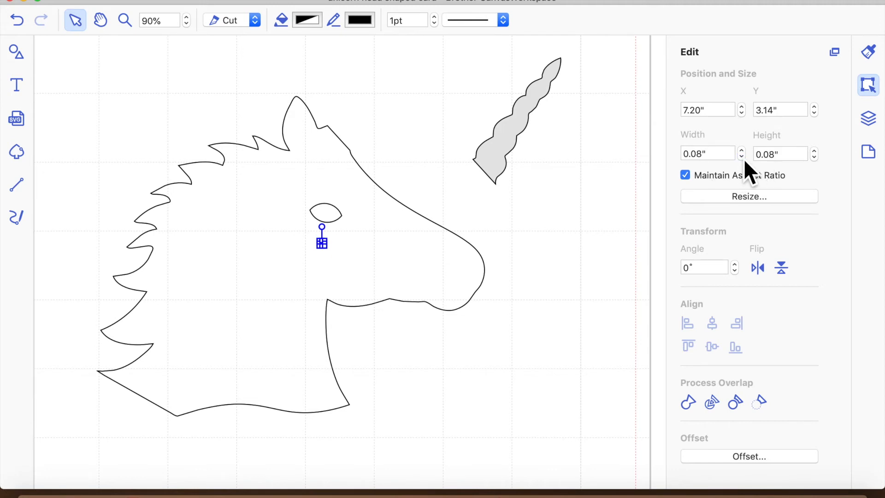
click(743, 151)
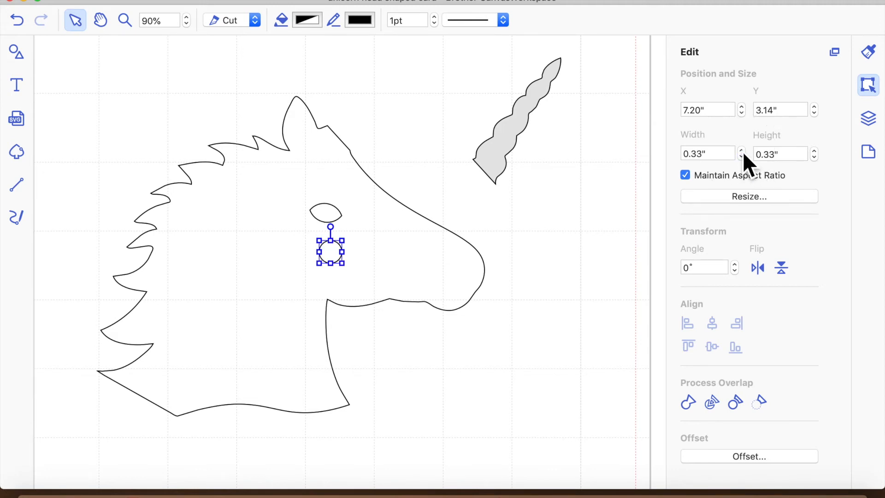
click(742, 160)
click(742, 158)
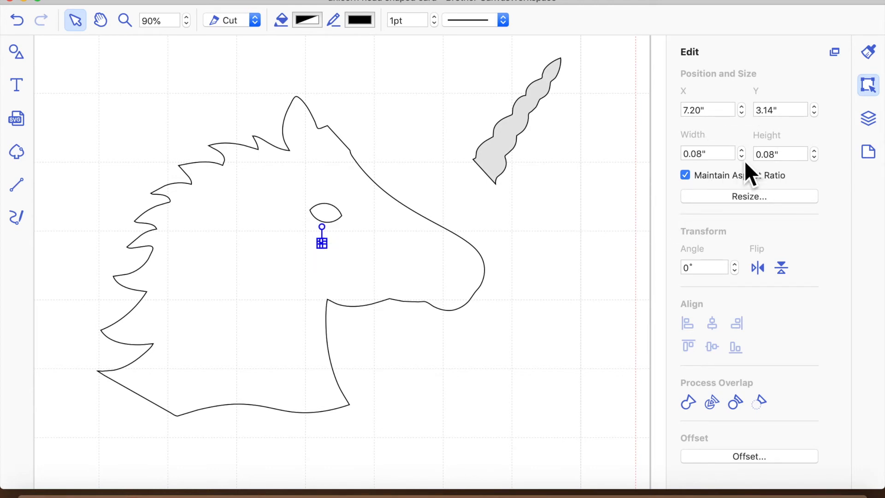
click(717, 158)
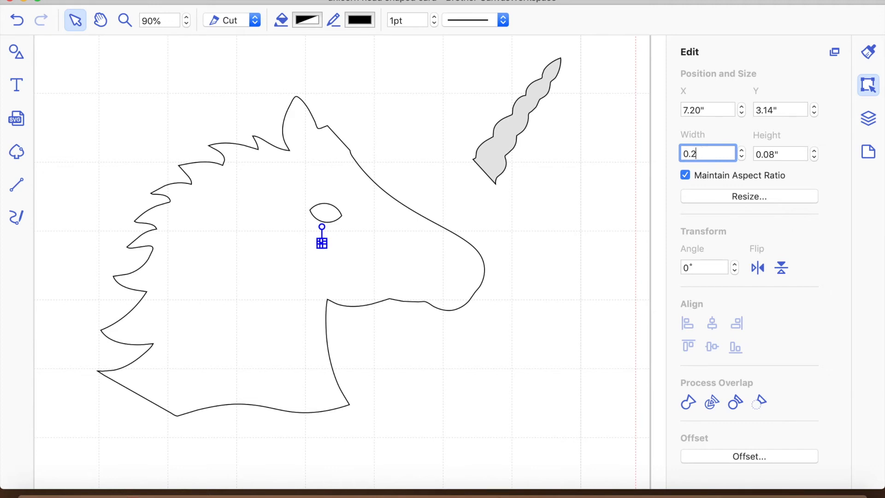
key(Return)
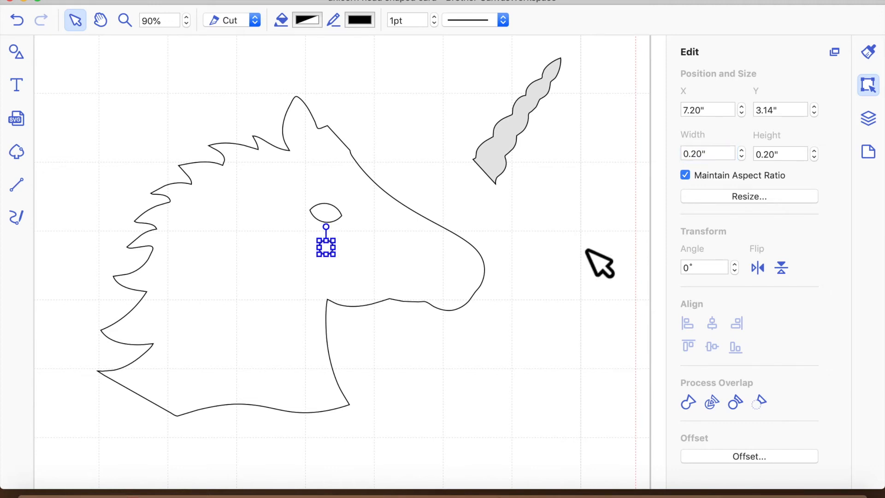
Place the small circle inside the tip of the nose as the nostril
mouse_move(342, 262)
mouse_down()
mouse_move(475, 310)
mouse_move(465, 300)
mouse_move(475, 300)
mouse_up()
click(520, 325)
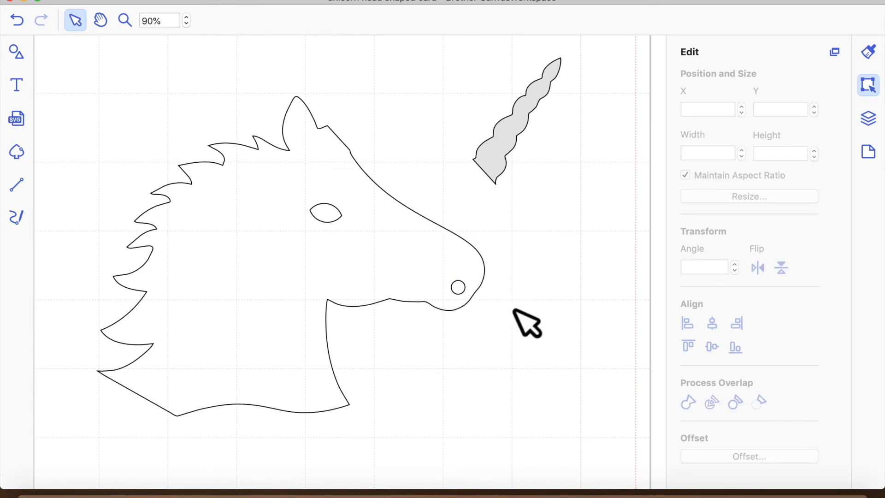
drag(470, 300, 480, 289)
click(546, 327)
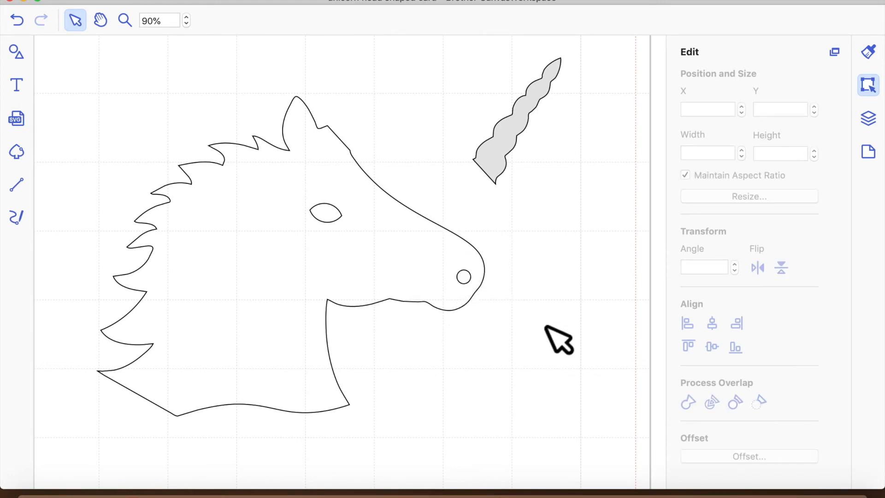
Reshape the eye into a longer, narrower form measuring about 0.28" by 0.54"
click(330, 216)
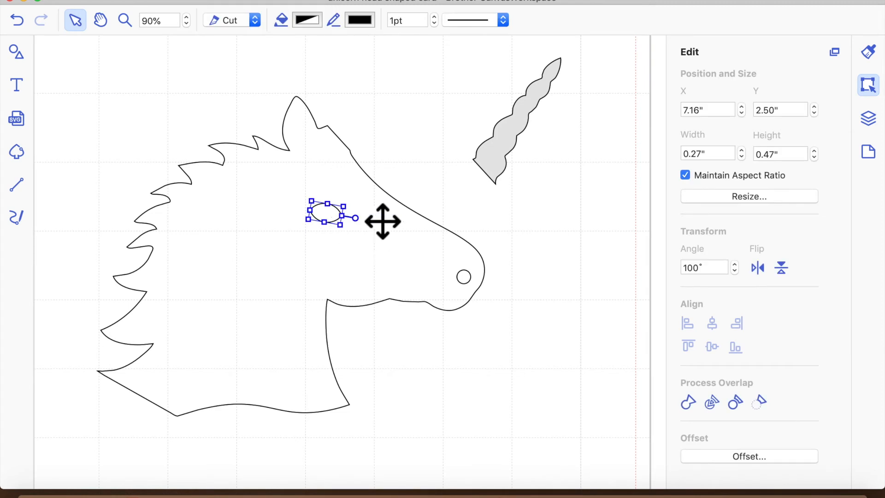
drag(359, 221, 370, 221)
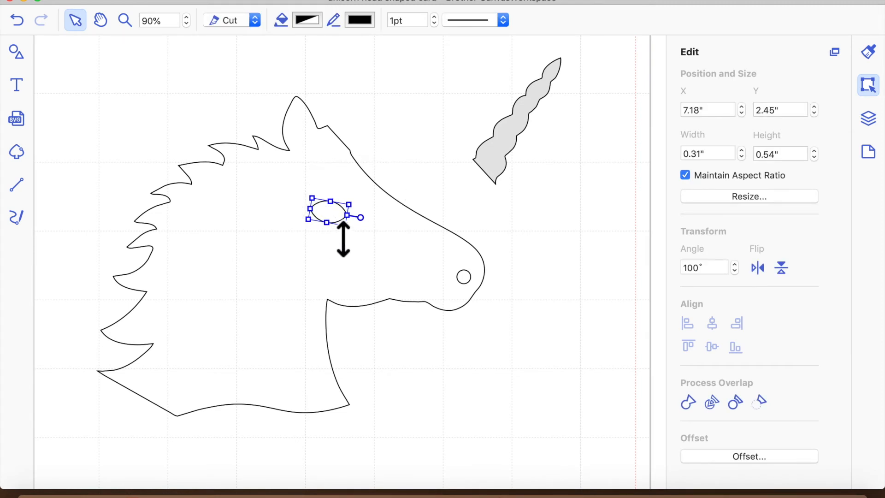
drag(327, 223, 328, 219)
click(529, 203)
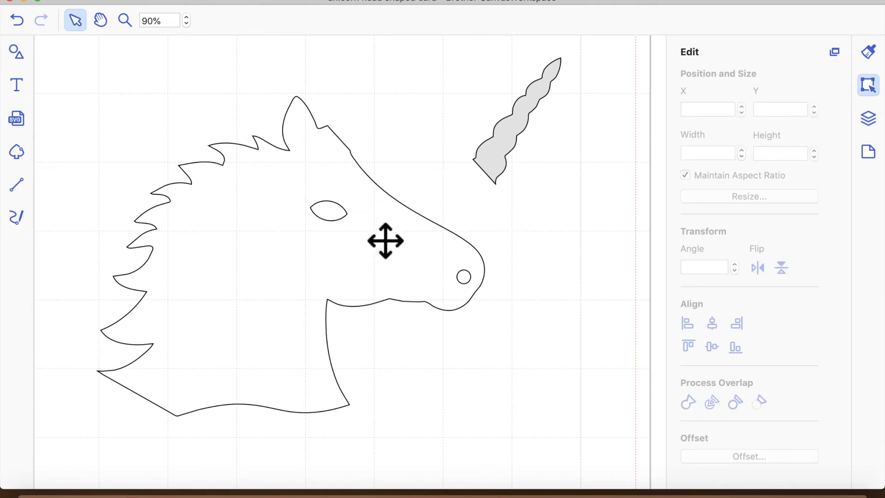
Select the eye, nostril and head together and apply Remove Overlap to cut both openings out of the head
click(345, 228)
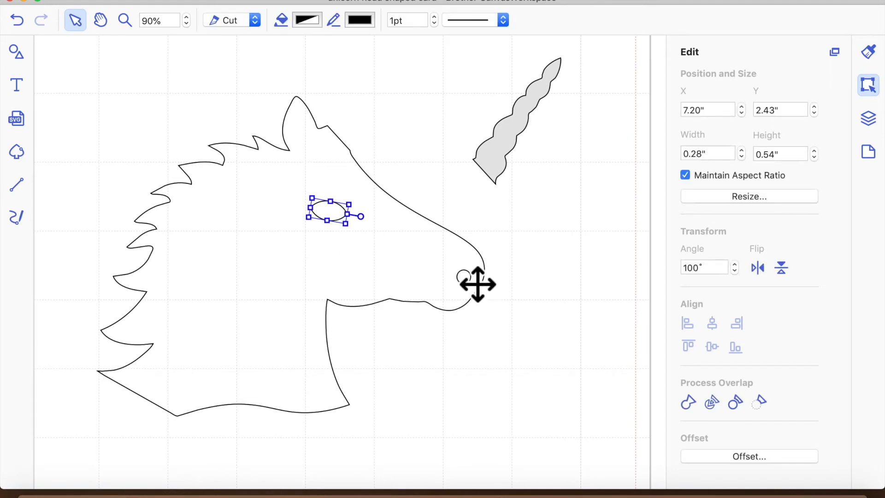
click(466, 281)
click(332, 228)
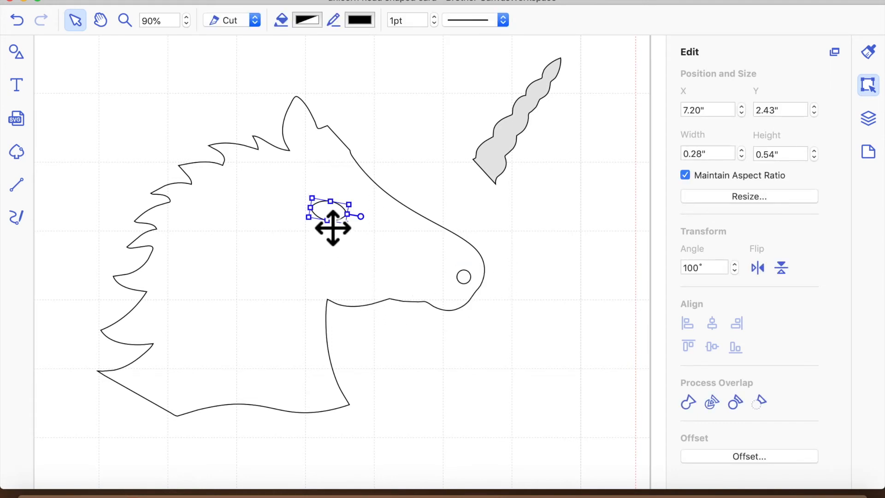
shift+click(477, 284)
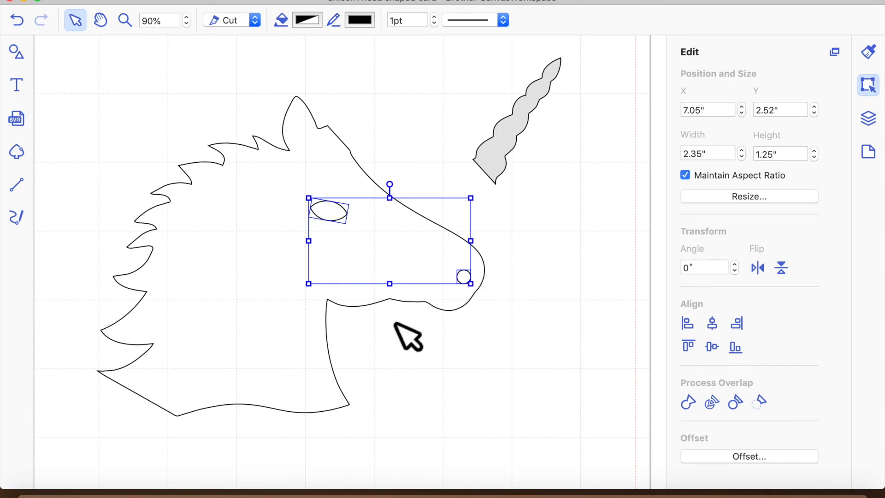
shift+click(291, 320)
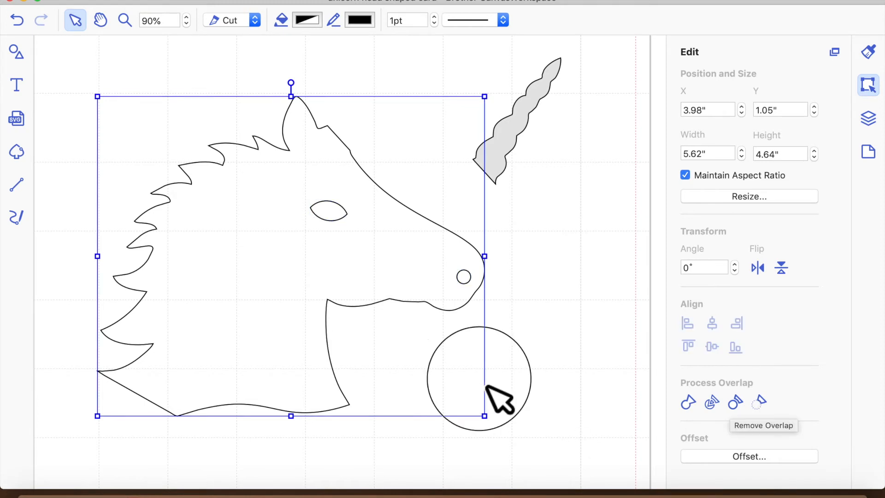
click(511, 354)
click(425, 281)
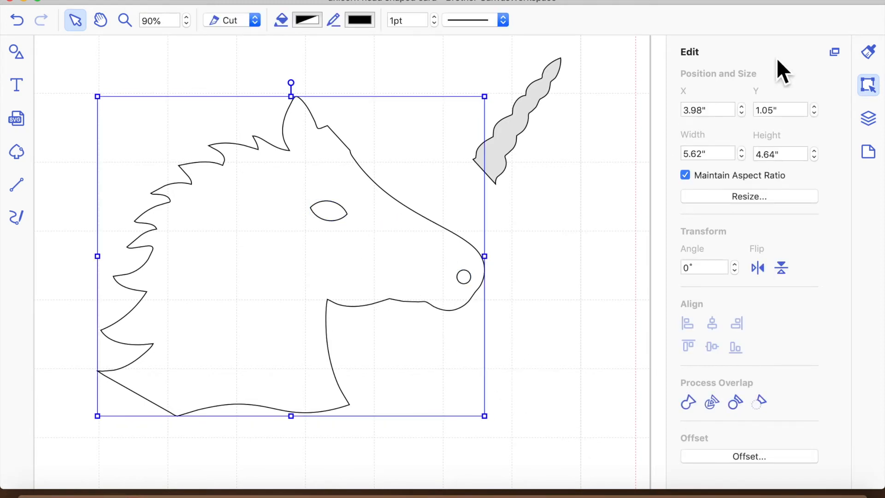
Fill the head with pink and move the grey horn up and closer to the forehead
click(869, 52)
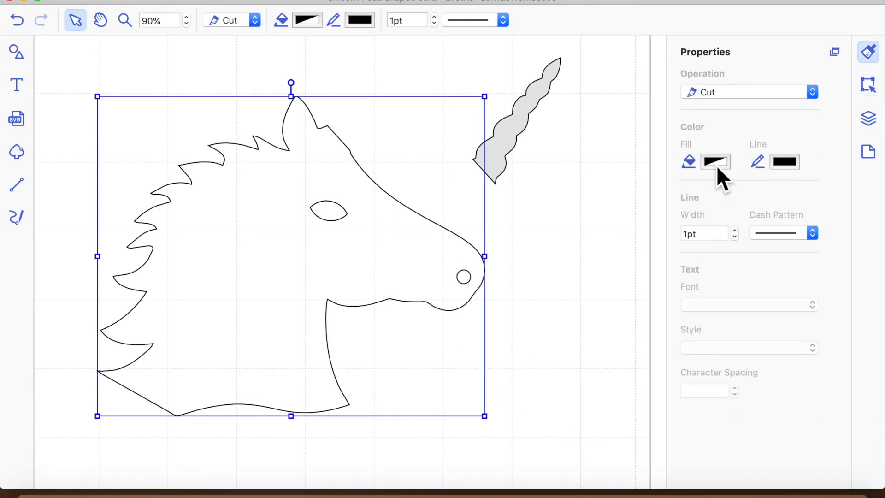
click(715, 163)
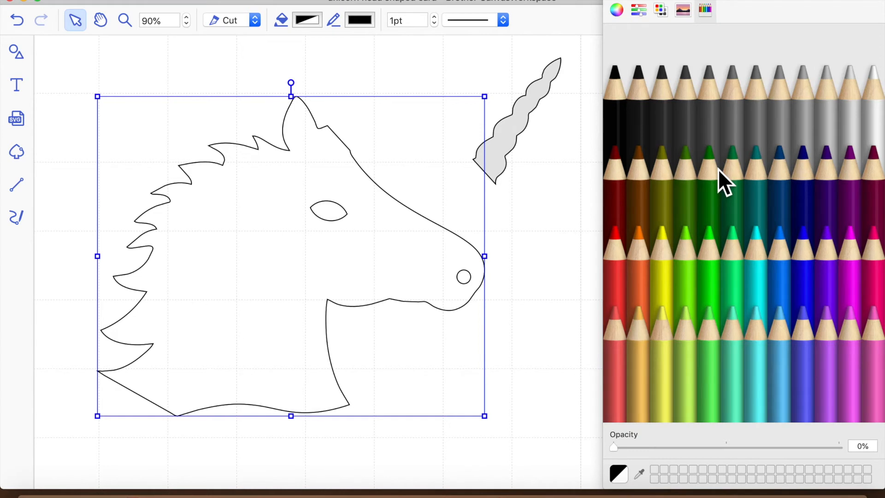
click(872, 385)
click(559, 336)
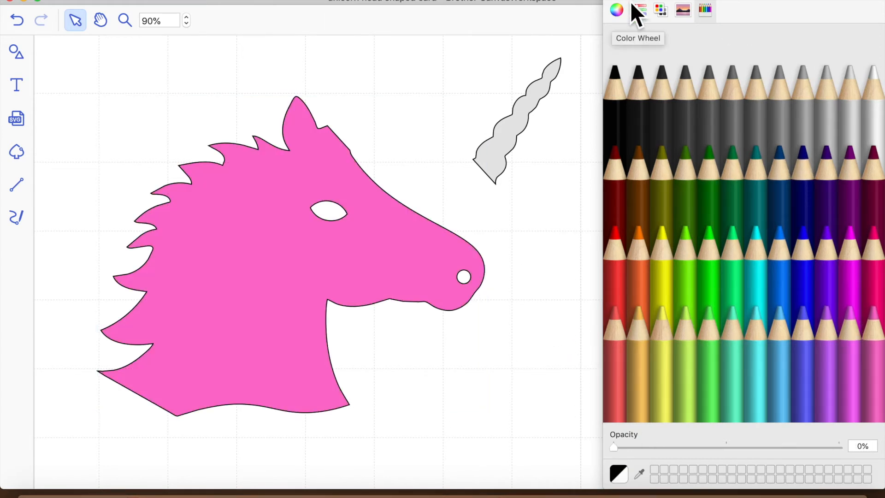
drag(535, 140, 473, 110)
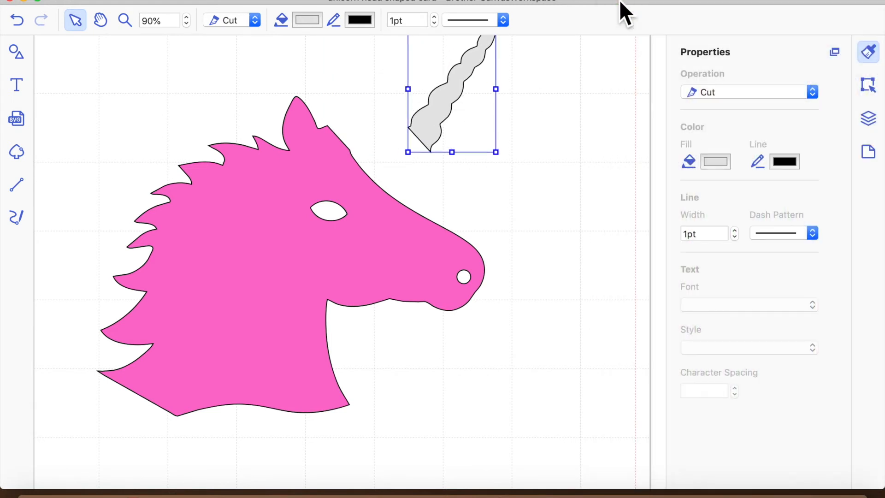
click(431, 422)
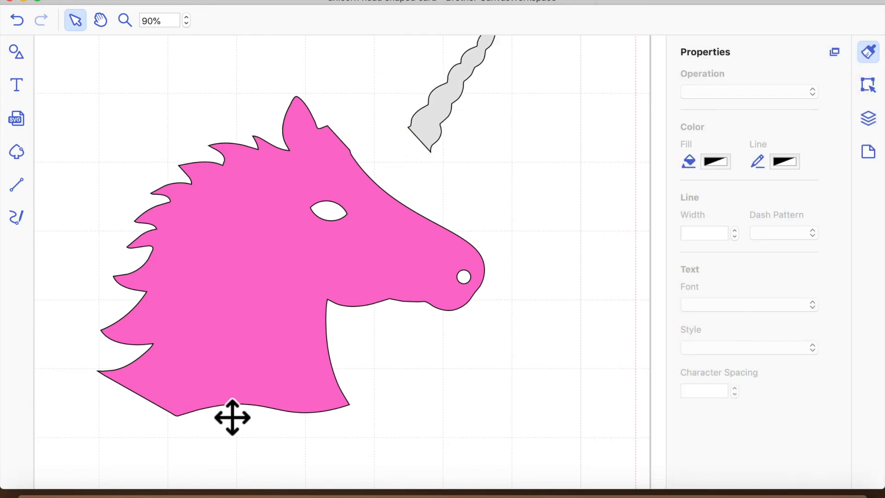
click(22, 221)
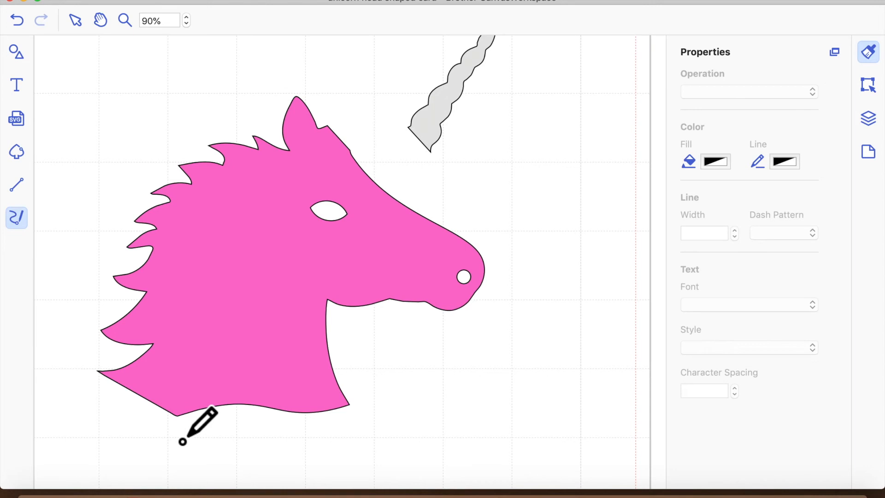
click(181, 417)
key(super+z)
Draw a closed straight-segment path around the mane, following its inner edge from the neck base to the forehead and looping outside the tips
click(16, 185)
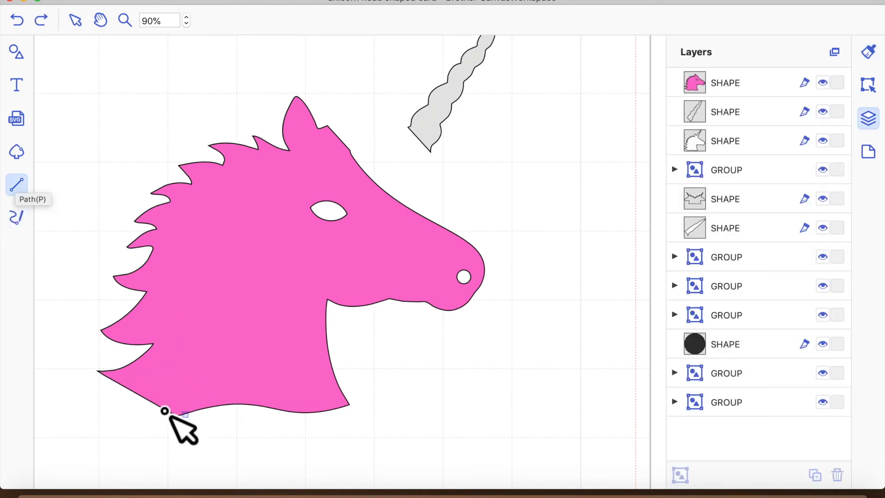
click(184, 418)
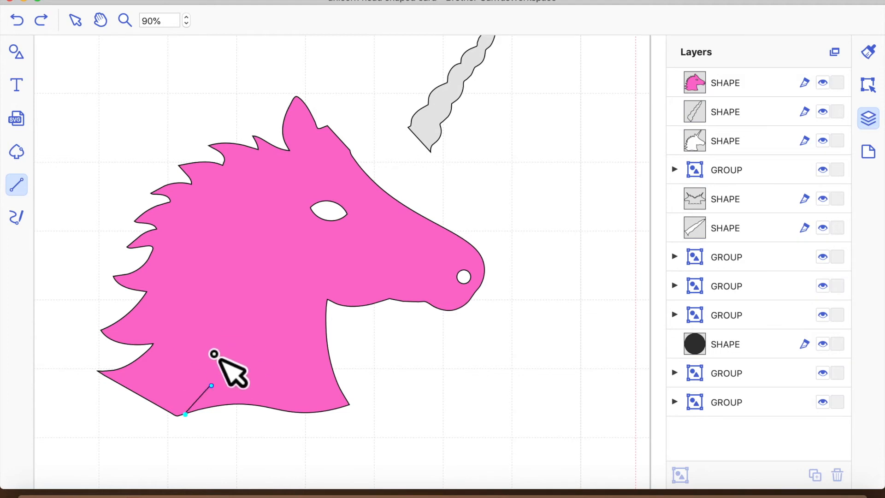
click(208, 349)
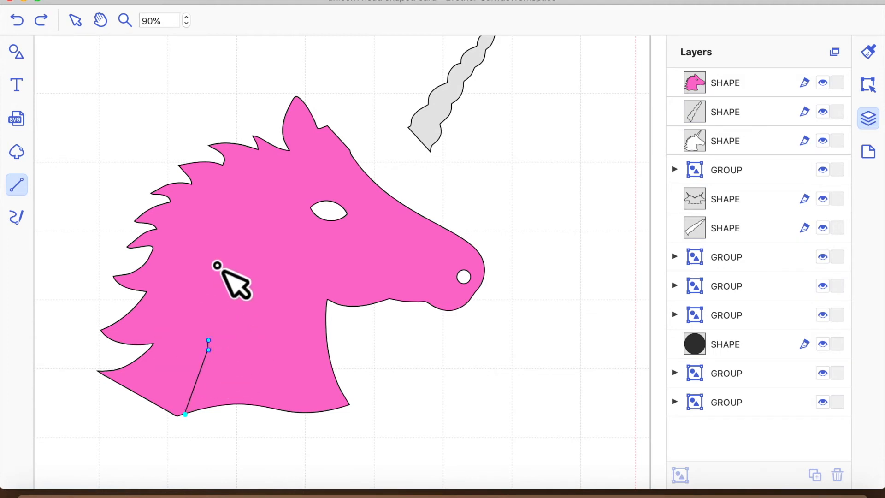
click(207, 256)
click(249, 229)
click(260, 218)
click(324, 171)
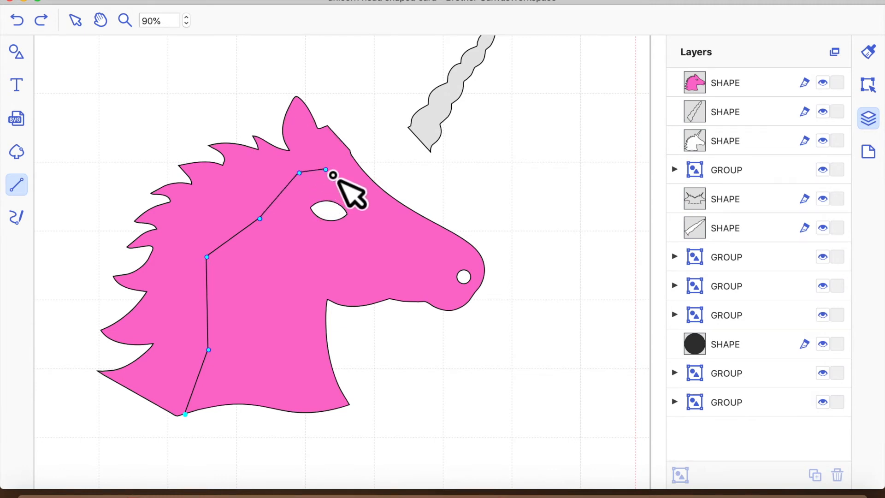
click(305, 138)
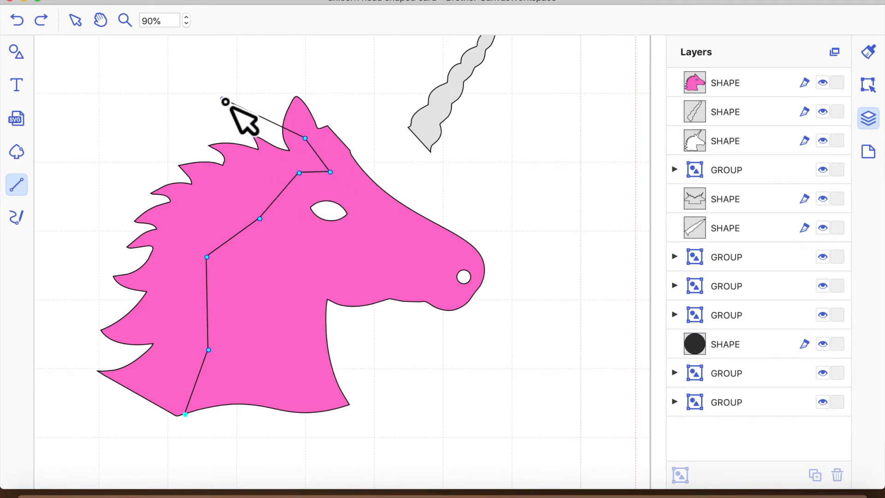
click(223, 98)
click(68, 309)
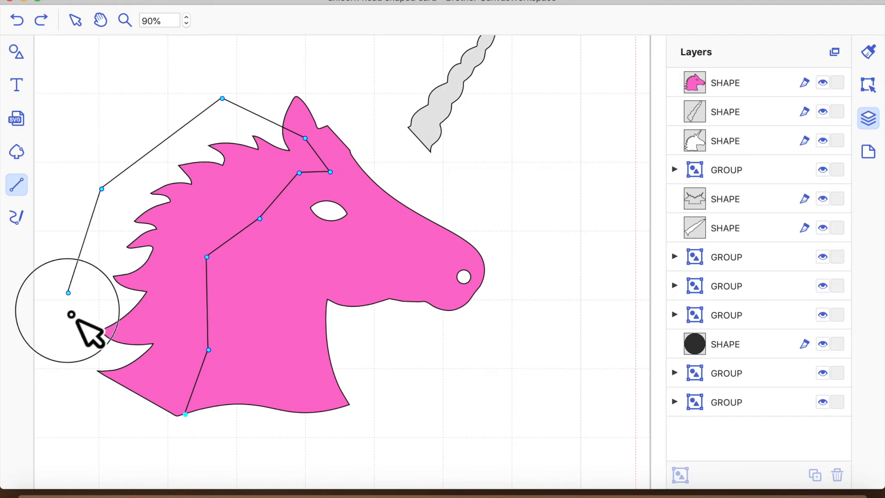
click(58, 413)
click(92, 451)
click(113, 448)
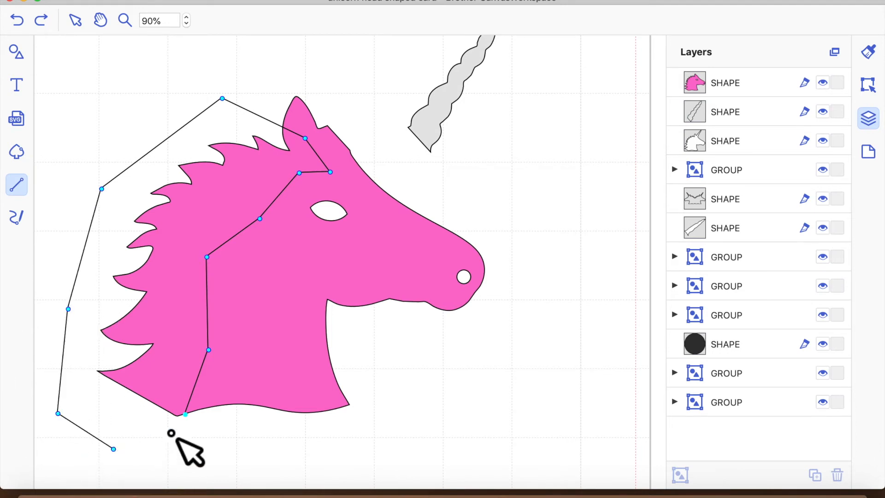
click(193, 424)
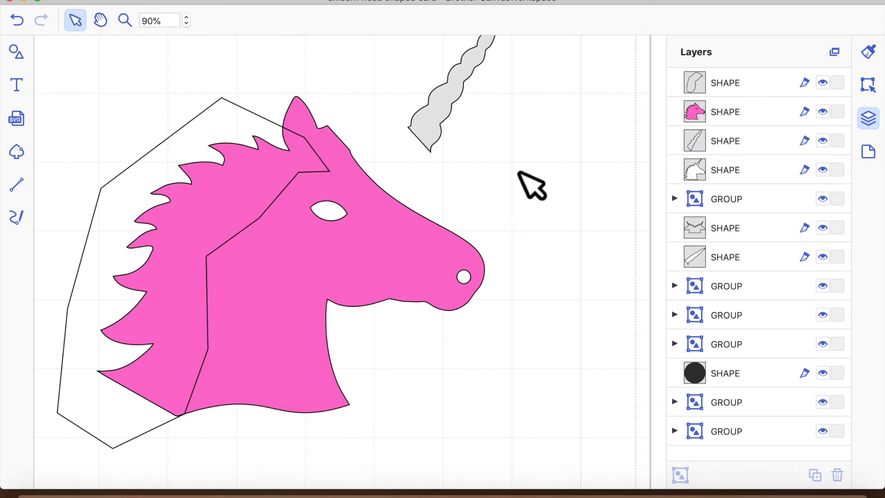
Try dividing the pink head along the mane outline and moving the mane and outer pieces away from the head
click(217, 166)
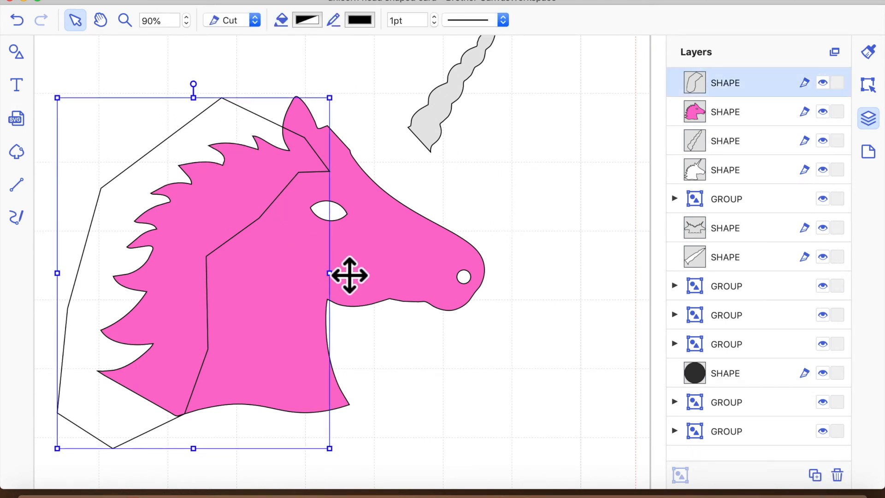
click(868, 85)
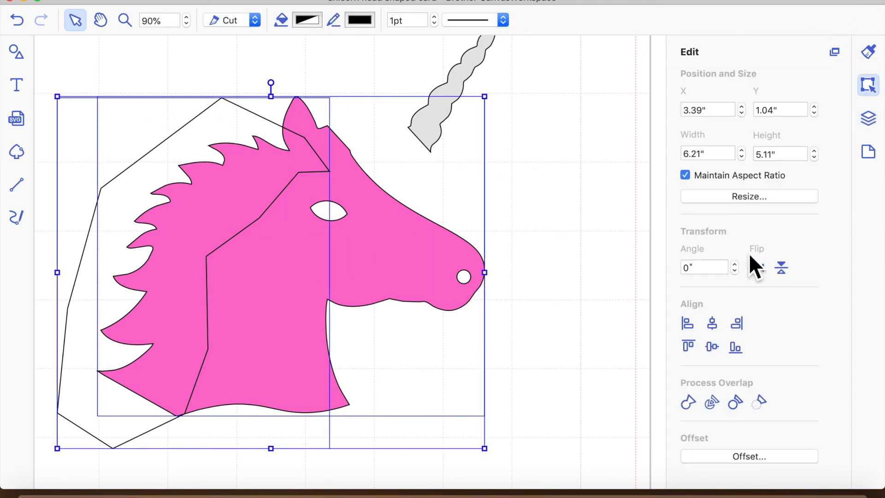
click(716, 401)
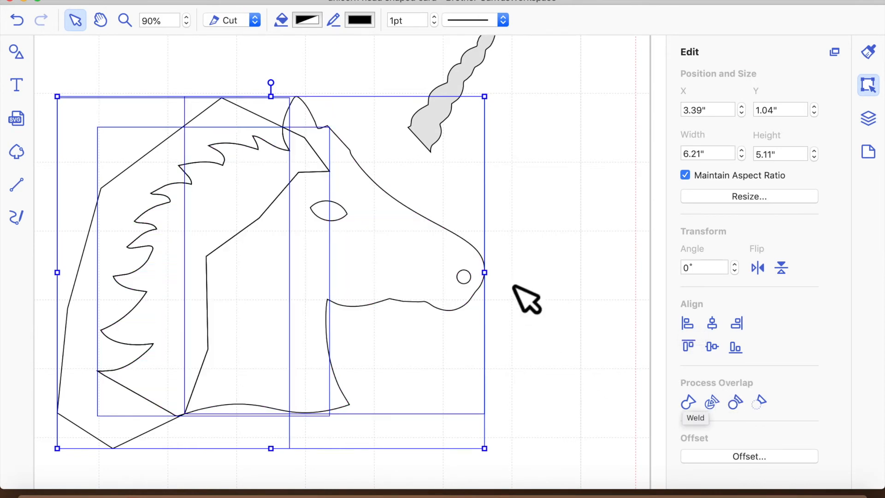
click(549, 291)
drag(229, 230, 504, 236)
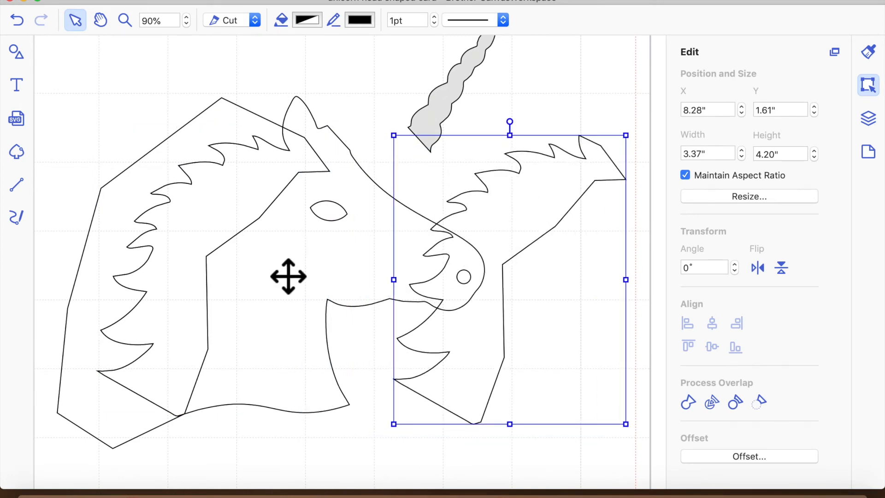
drag(551, 221, 583, 270)
mouse_move(225, 152)
mouse_down()
mouse_move(221, 140)
mouse_move(144, 235)
mouse_move(124, 233)
mouse_move(211, 186)
mouse_move(224, 158)
mouse_up()
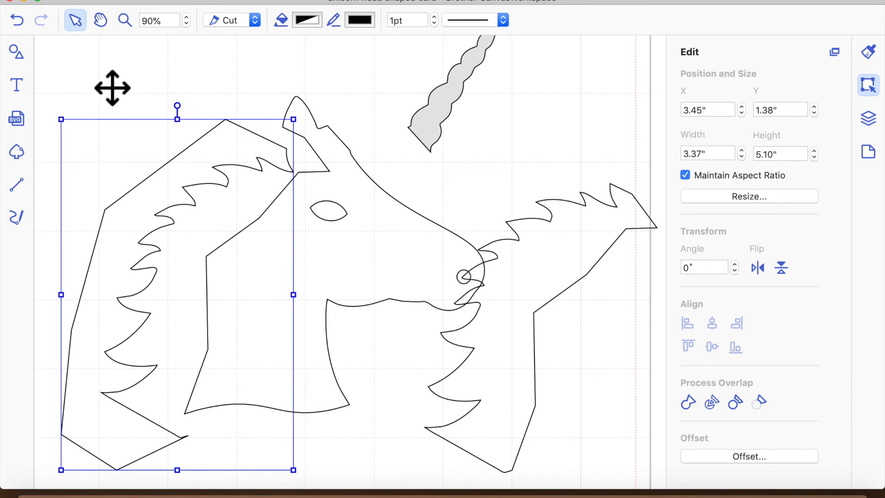
Undo the division and the piece moves, keeping the drawn mane outline over the pink head
click(21, 20)
click(21, 20)
click(22, 20)
click(21, 19)
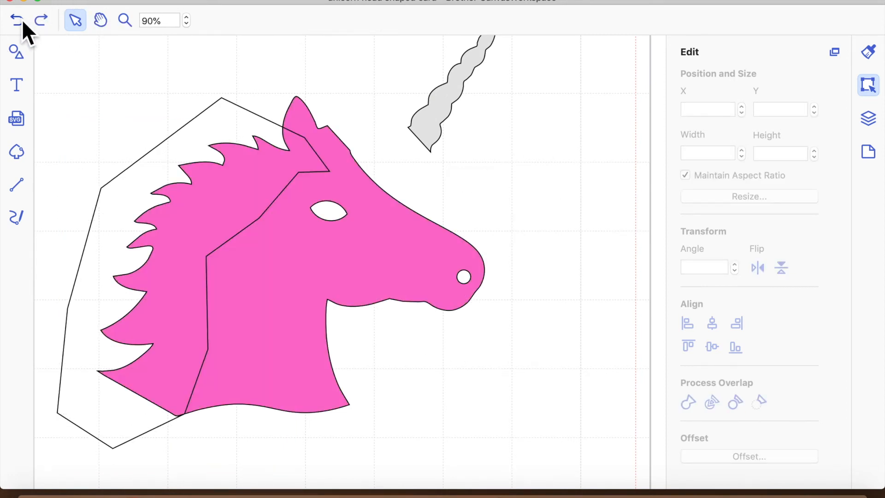
click(21, 19)
click(47, 21)
Place a copy of the pink head past the page edge, and divide the original head along the mane outline
click(405, 257)
drag(406, 257, 819, 123)
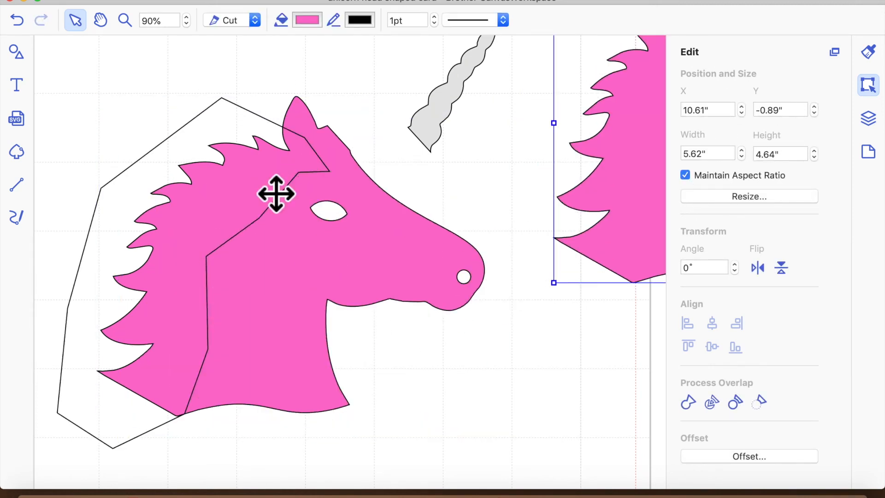
drag(84, 45, 343, 280)
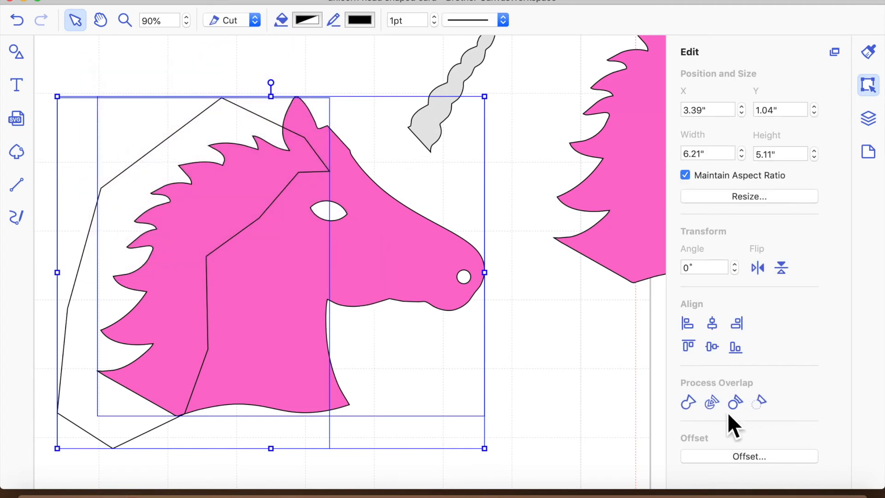
click(712, 402)
Move the separated mane piece clear and delete the leftover head and outer outline pieces
click(544, 355)
drag(176, 242, 490, 381)
click(341, 309)
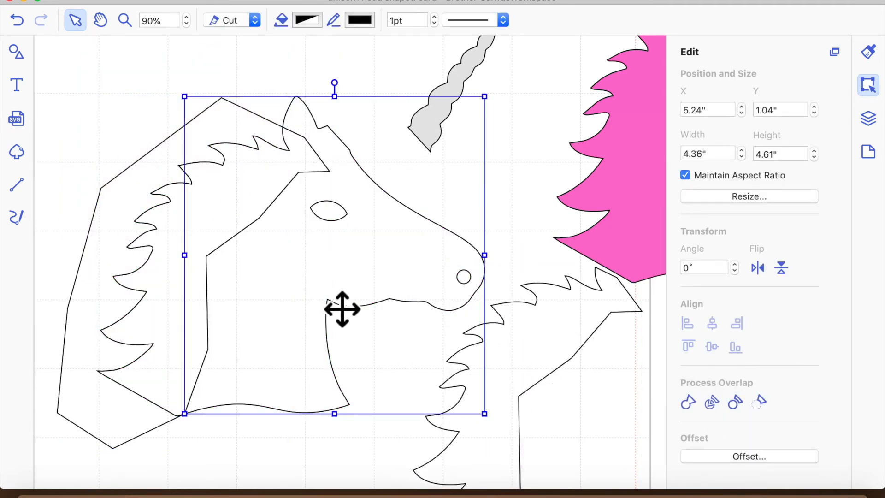
key(Delete)
click(162, 193)
key(Delete)
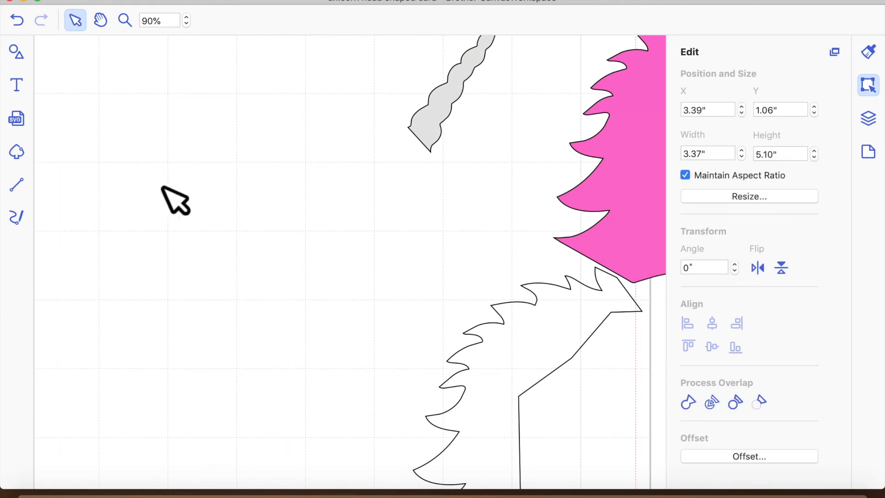
Reassemble the unicorn by placing the pink head copy on the page, the horn at its forehead and the mane piece over its mane
drag(576, 214, 172, 342)
drag(480, 83, 412, 98)
drag(498, 349, 272, 200)
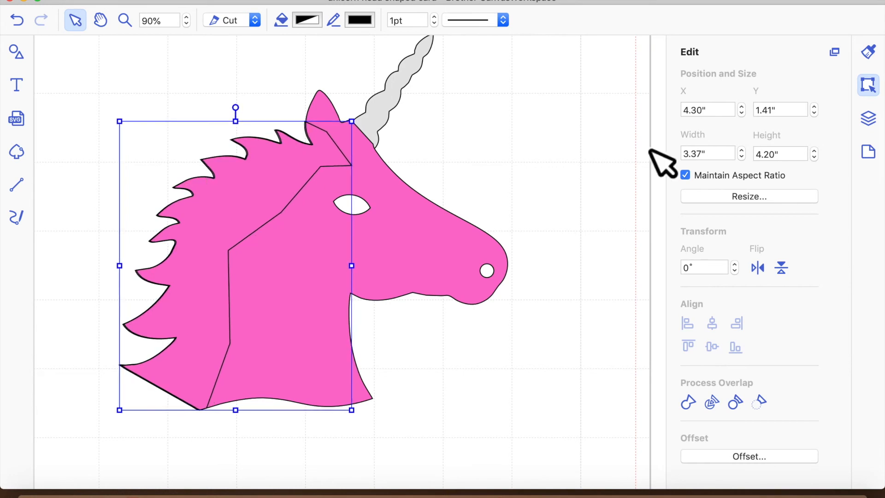
Fill the mane piece with grey and offset it slightly up and outward from the pink head
click(870, 52)
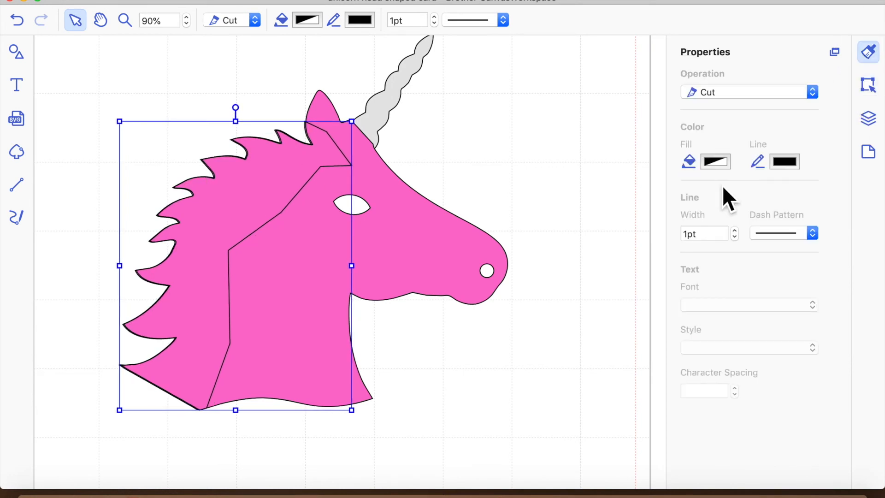
click(720, 162)
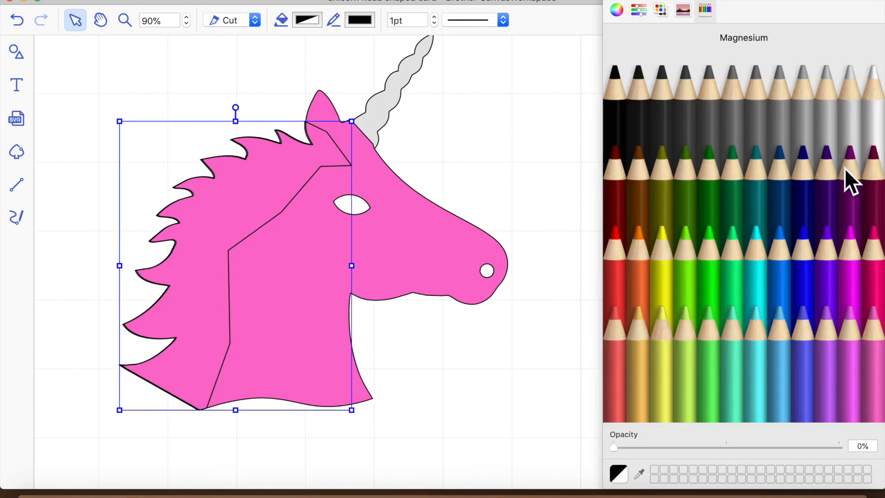
click(831, 131)
click(450, 424)
drag(269, 221, 249, 204)
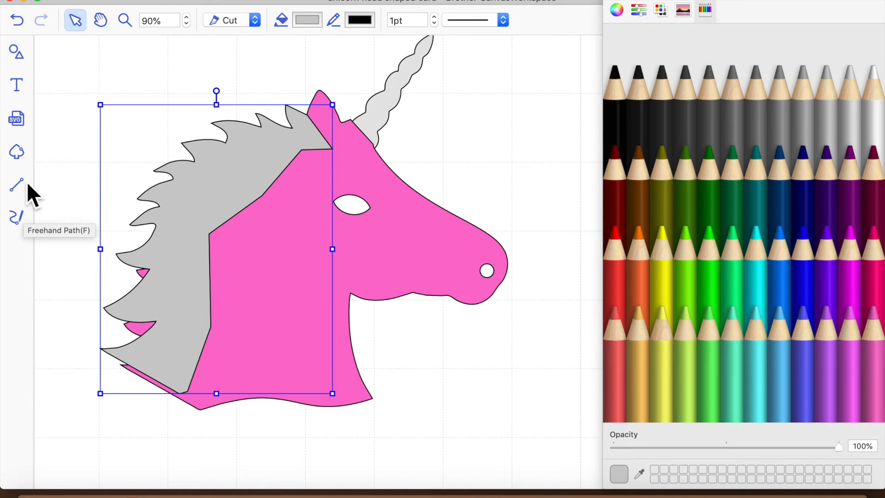
Draw seven short curved freehand strand lines across the grey mane, running inward from its notches and lower tip
click(17, 219)
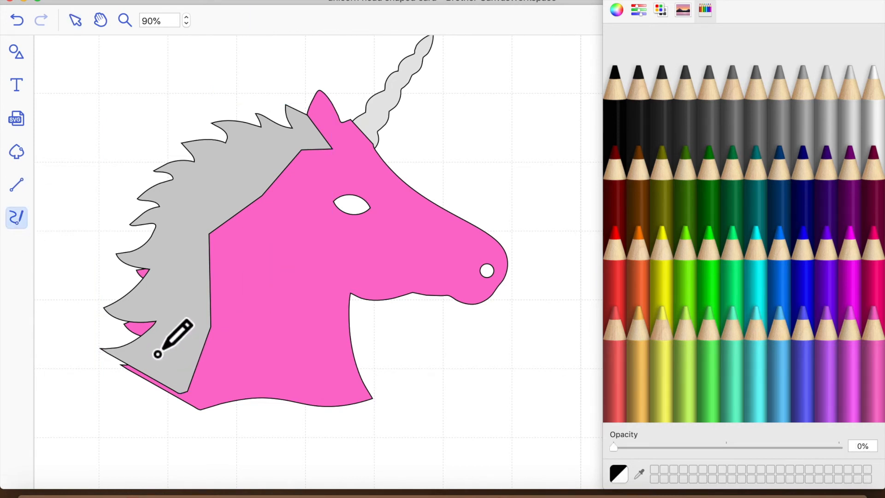
drag(156, 323, 184, 298)
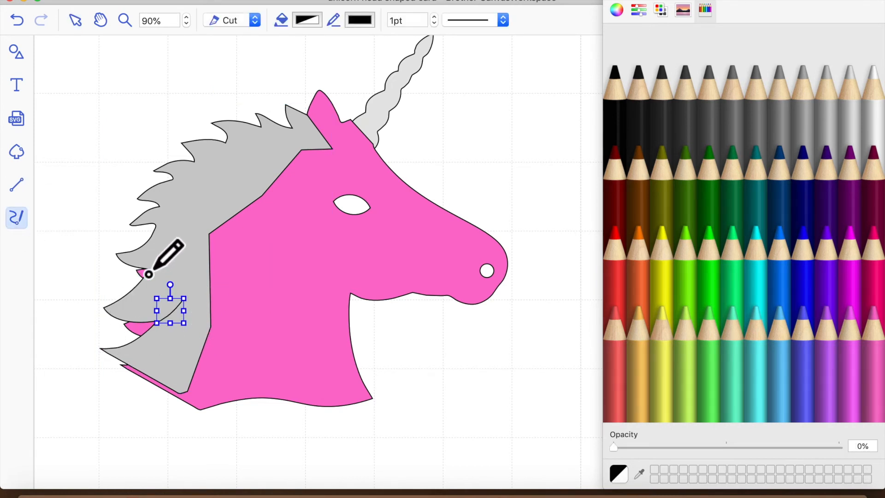
mouse_move(153, 267)
mouse_down()
mouse_move(171, 263)
mouse_move(194, 235)
mouse_up()
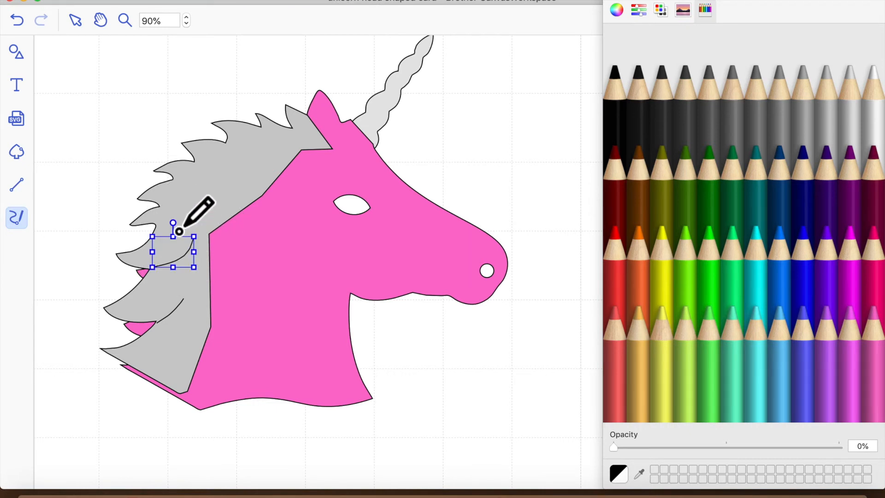
drag(176, 183, 211, 202)
drag(230, 149, 239, 194)
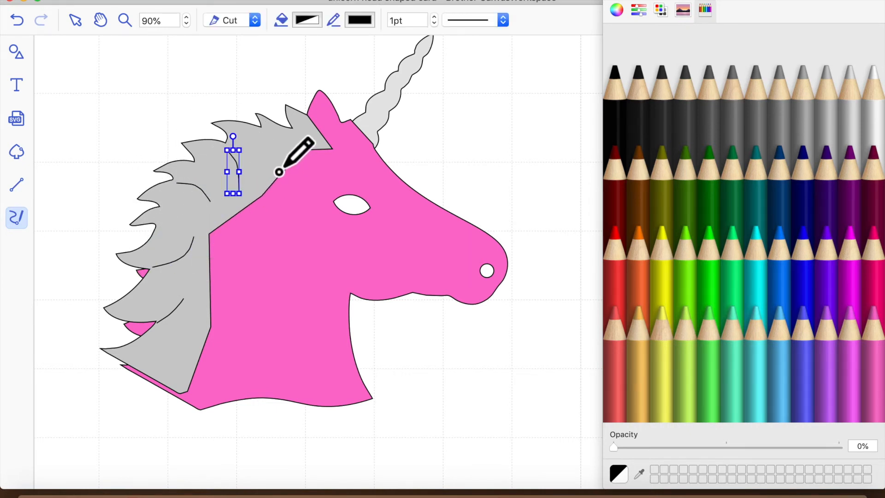
drag(268, 128, 283, 163)
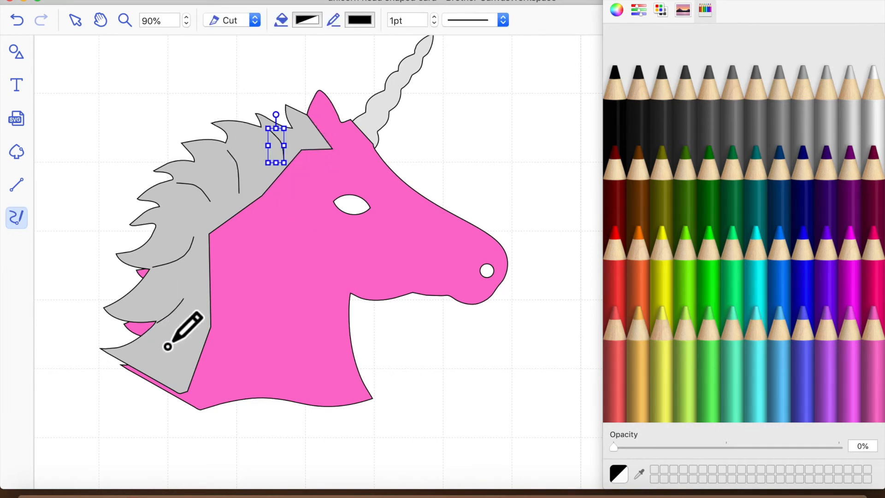
mouse_move(161, 372)
mouse_down()
mouse_move(190, 351)
mouse_move(192, 329)
mouse_up()
drag(162, 211, 202, 227)
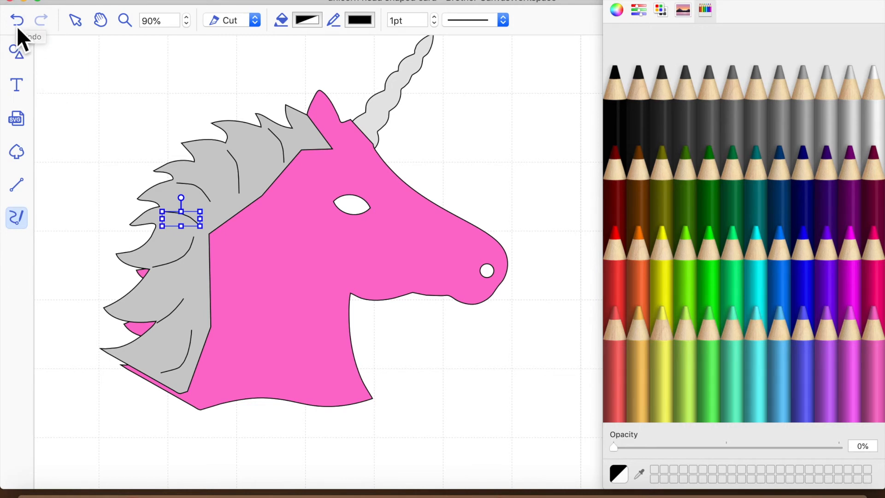
Move the pink head and the horn off to the side, clear of the grey mane
click(72, 23)
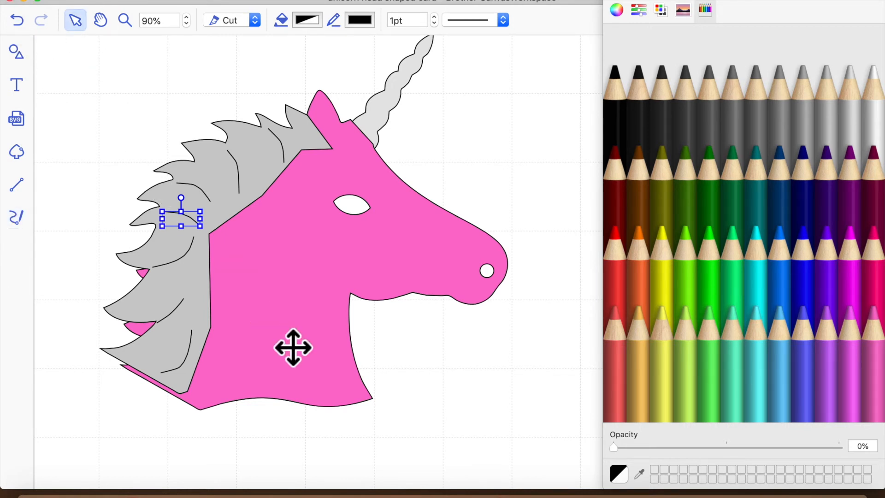
drag(303, 259, 522, 274)
drag(424, 79, 529, 102)
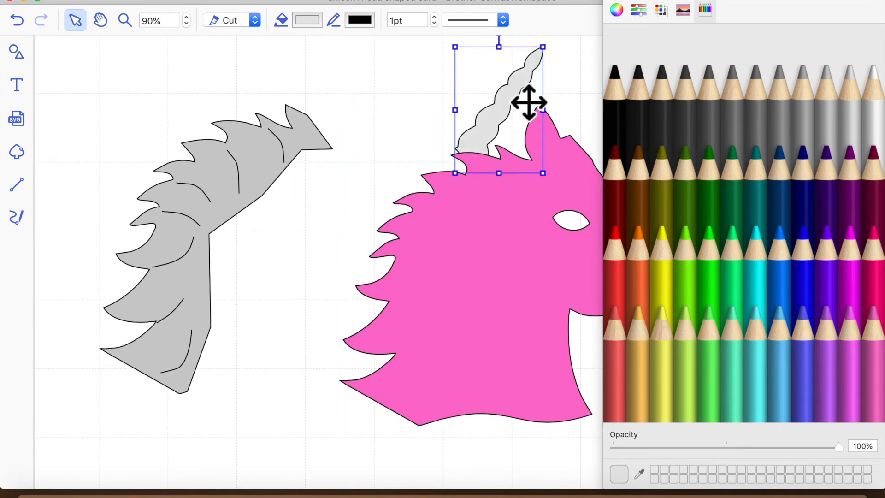
Group the grey mane with its seven strand lines, and move the group up and the pink head closer beside it
mouse_move(66, 76)
mouse_down()
mouse_move(342, 355)
mouse_move(324, 387)
mouse_up()
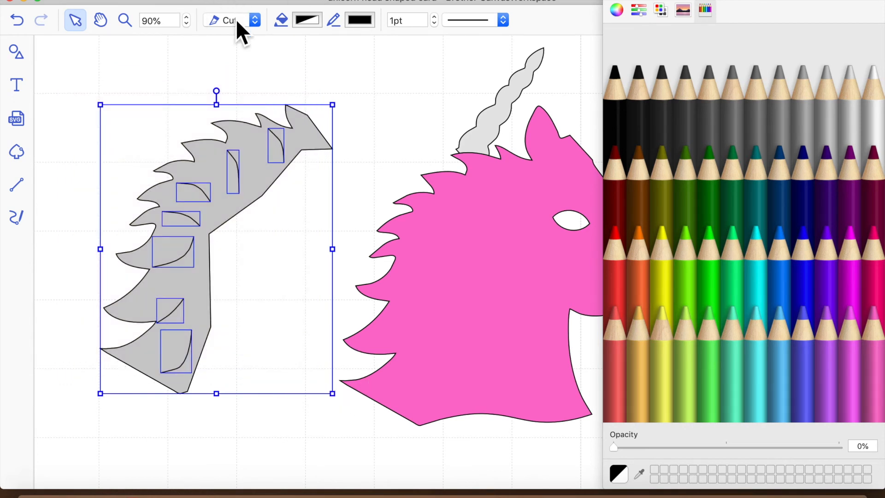
click(248, 1)
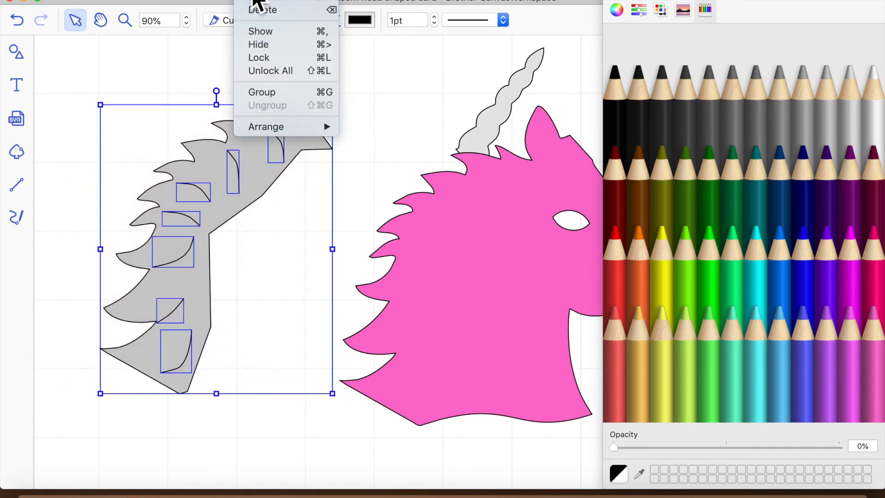
click(273, 92)
click(350, 138)
drag(293, 158, 275, 123)
drag(504, 213, 335, 240)
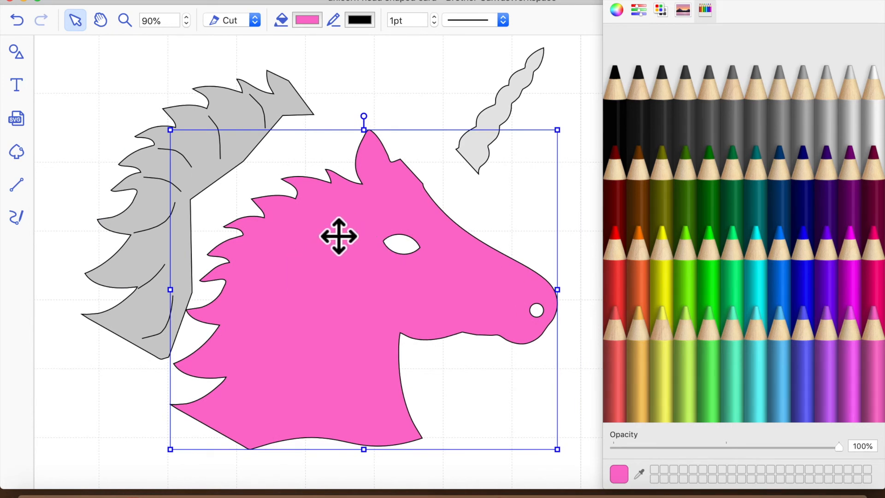
Add a circle from the basic shapes and shrink it to sit just around the pink head's eye opening
click(17, 54)
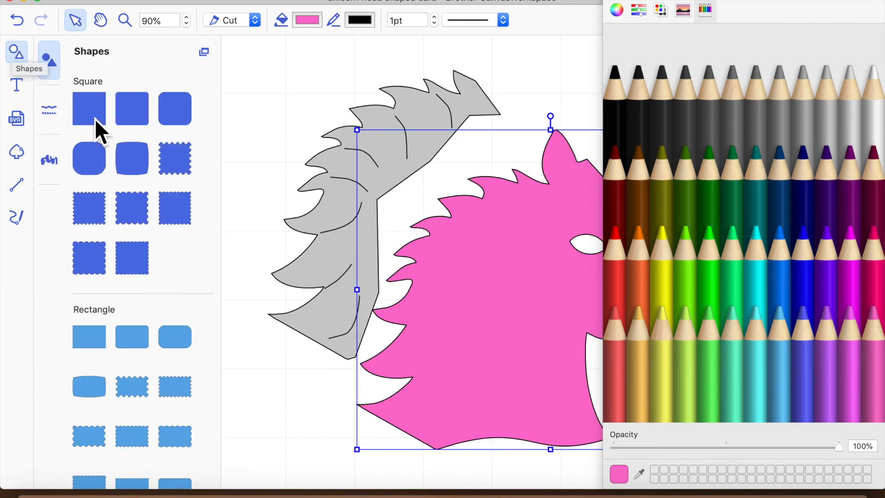
scroll(114, 375, down, 5)
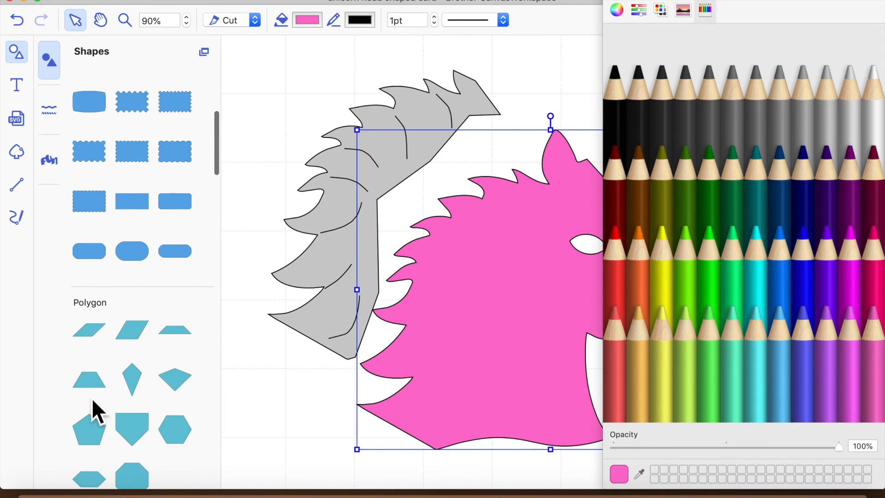
scroll(98, 366, down, 4)
scroll(87, 416, down, 5)
drag(91, 351, 348, 274)
click(19, 54)
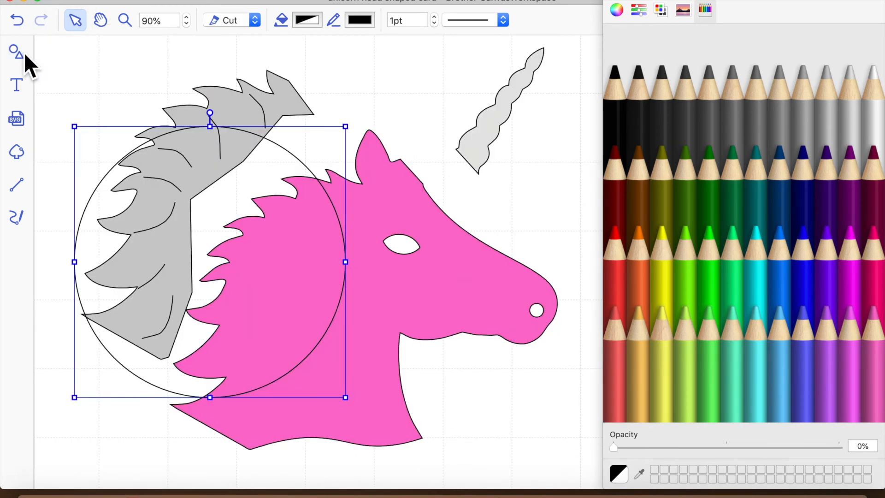
drag(74, 126, 290, 253)
drag(345, 407, 428, 278)
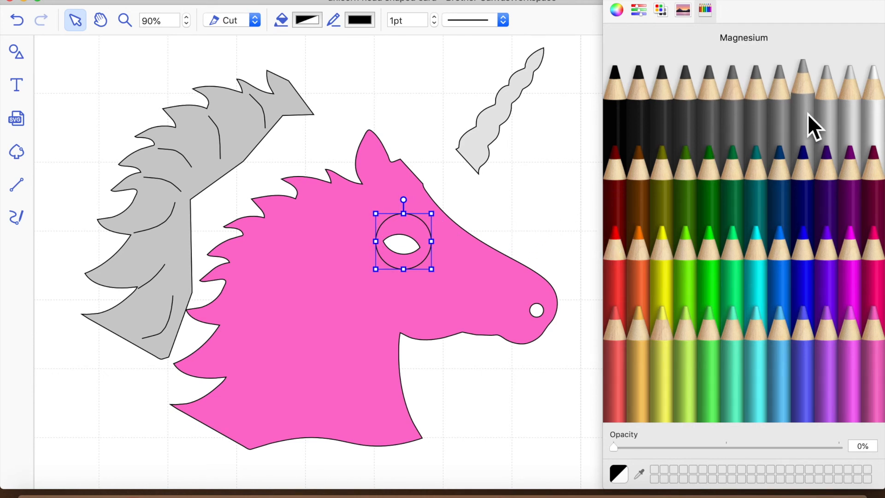
Fill the circle around the eye with Snow white and send it behind the pink head
click(878, 123)
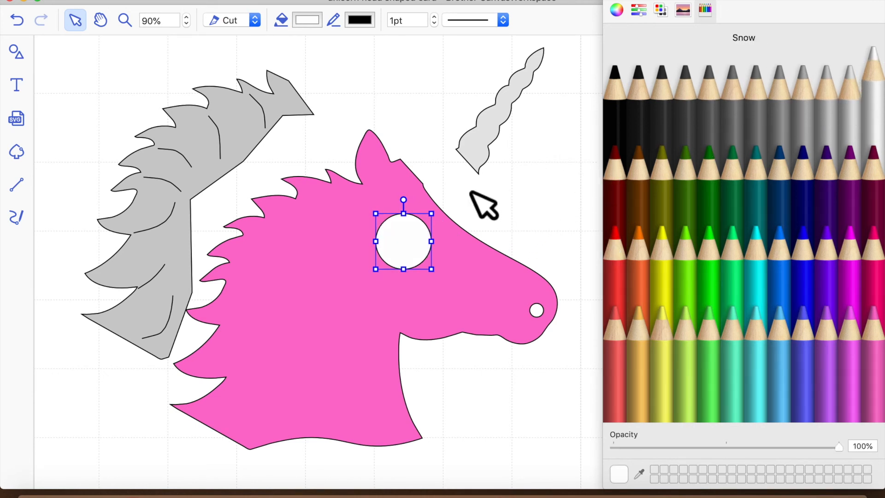
click(263, 2)
mouse_move(288, 130)
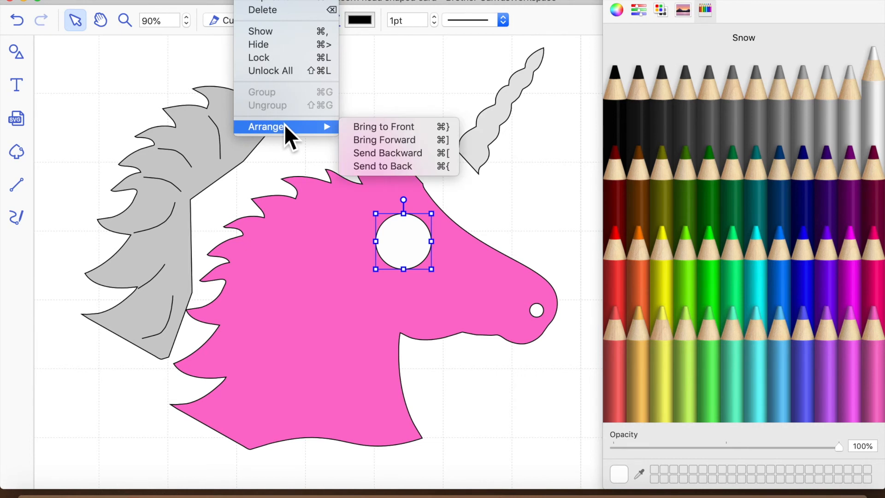
click(415, 155)
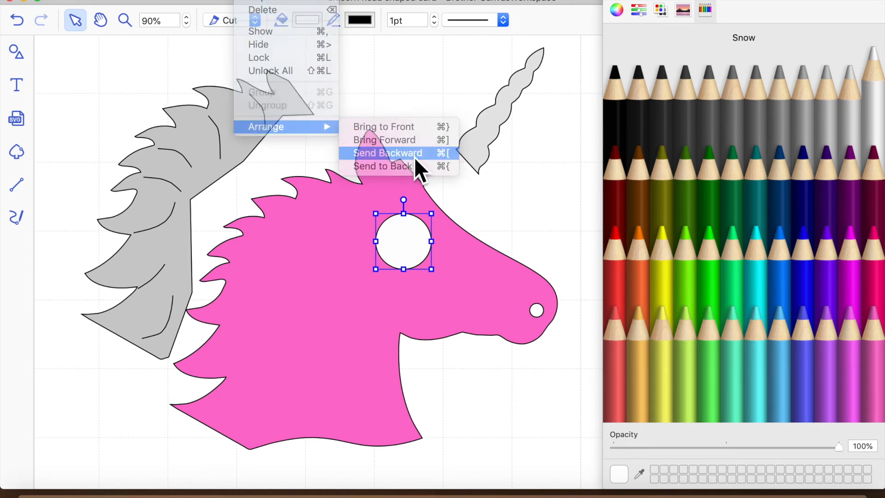
click(244, 3)
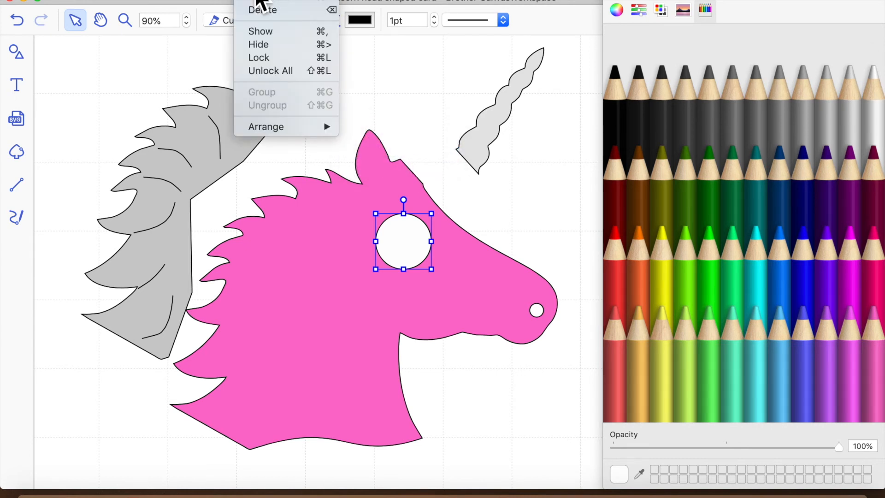
mouse_move(292, 129)
click(417, 171)
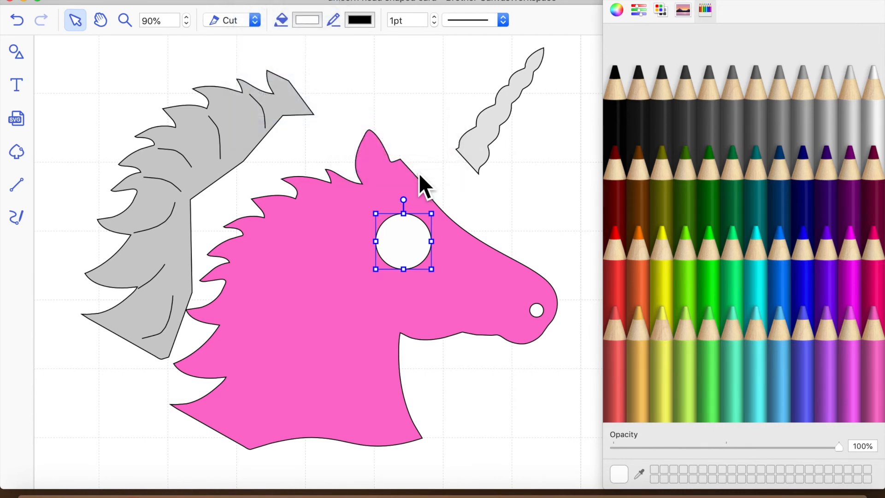
click(509, 238)
Duplicate the white eye circle, fill the copy with Licorice black, shrink it to pupil size and place it on the eye
click(420, 261)
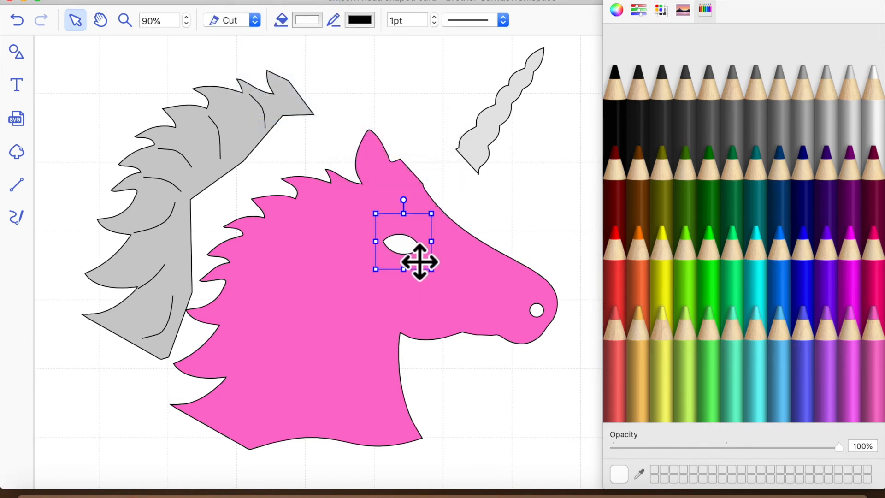
key(super+v)
mouse_move(453, 263)
mouse_down()
mouse_move(527, 179)
mouse_move(551, 190)
mouse_up()
click(614, 120)
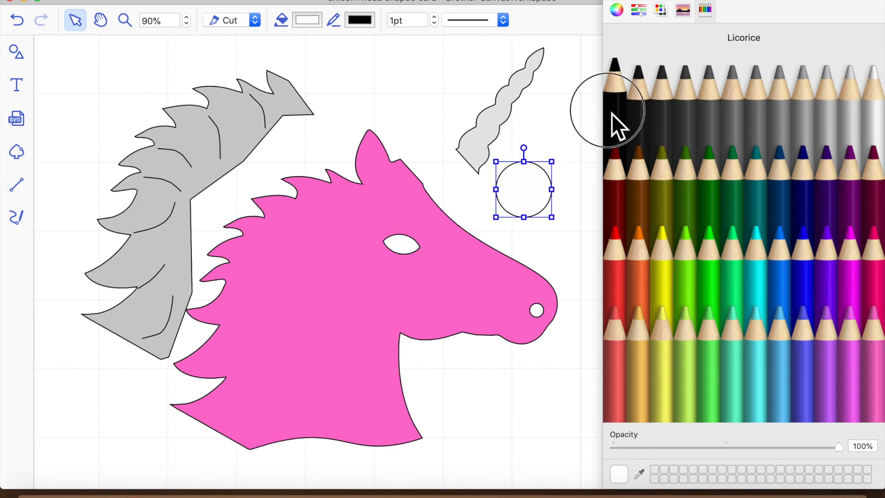
click(503, 171)
mouse_move(512, 177)
mouse_down()
mouse_move(544, 203)
mouse_move(422, 261)
mouse_up()
click(555, 268)
click(555, 217)
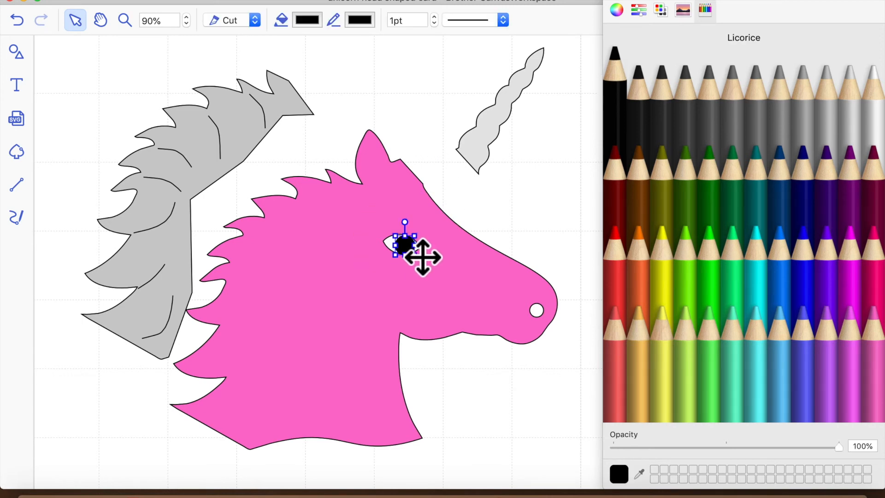
Shift the black pupil toward the eye's front corner and send it backward, behind the pink head but above the white circle
click(261, 2)
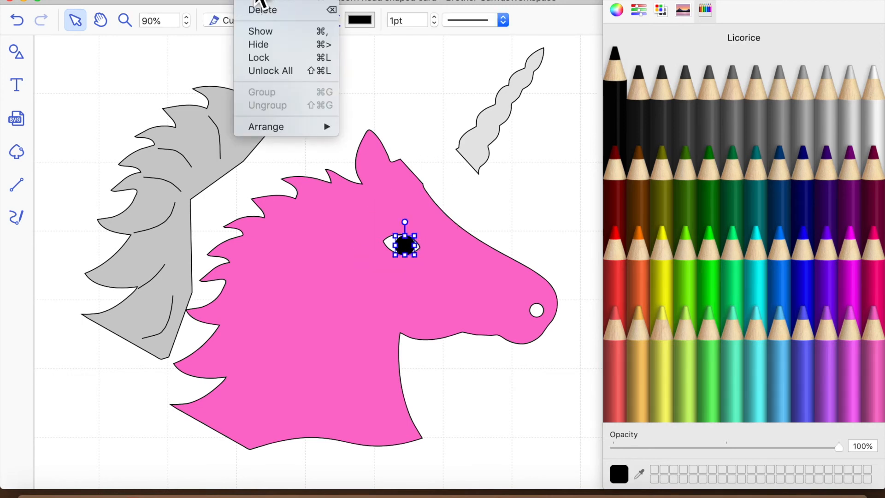
mouse_move(306, 131)
click(413, 158)
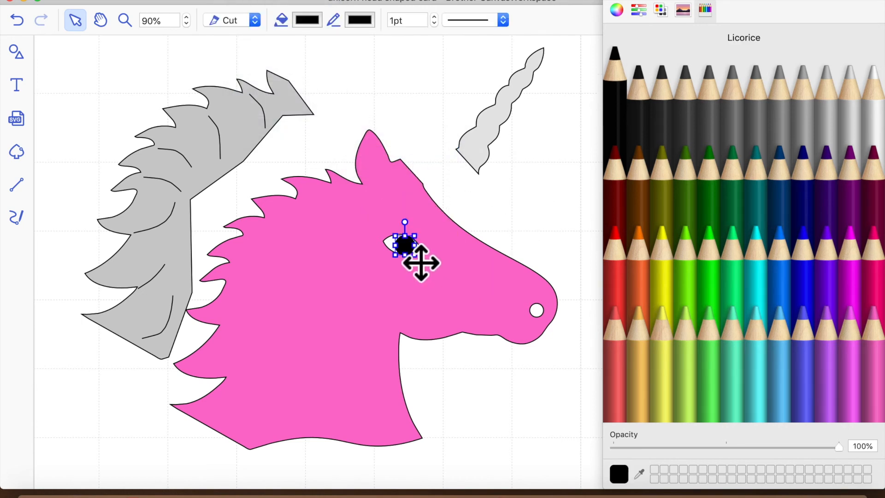
click(554, 209)
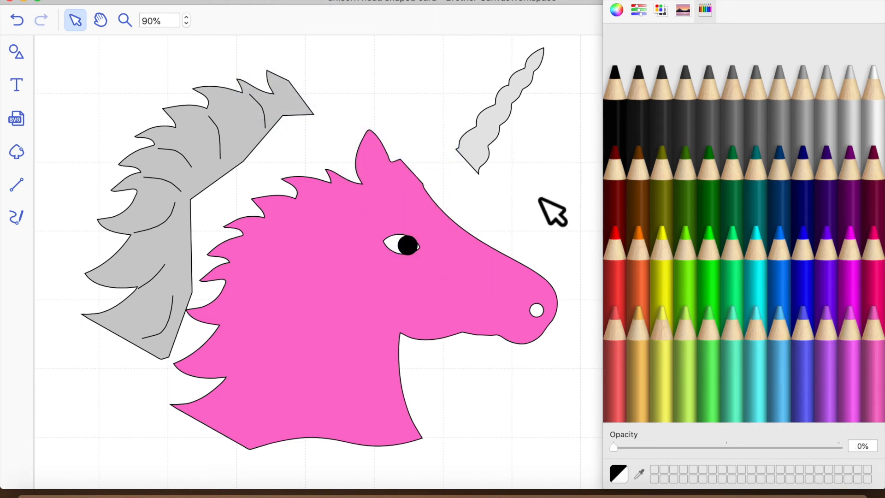
click(428, 257)
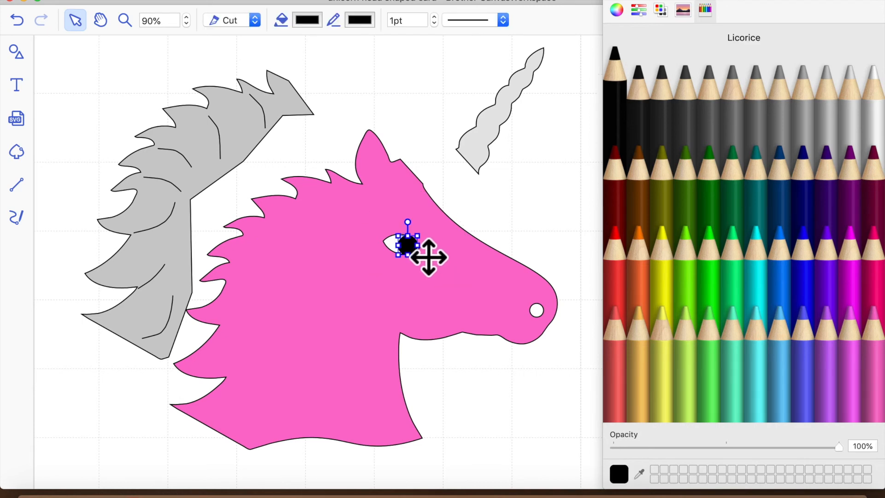
drag(428, 257, 430, 257)
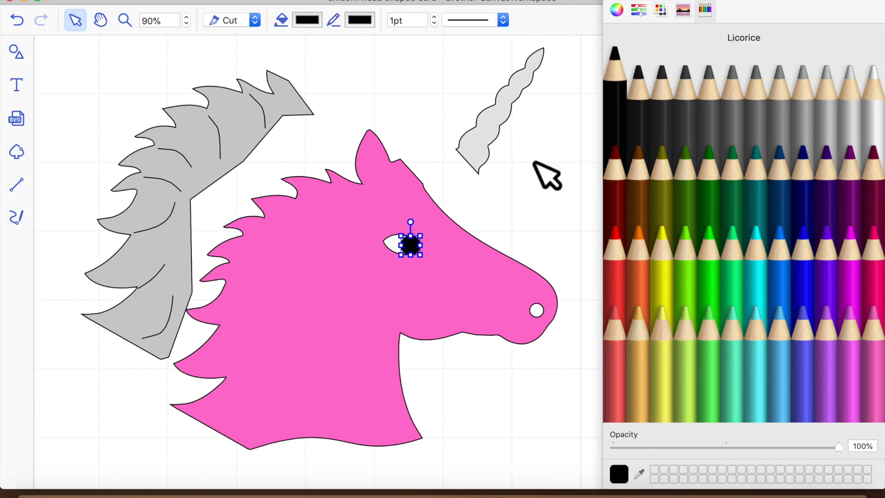
click(263, 2)
mouse_move(267, 125)
click(383, 158)
click(540, 229)
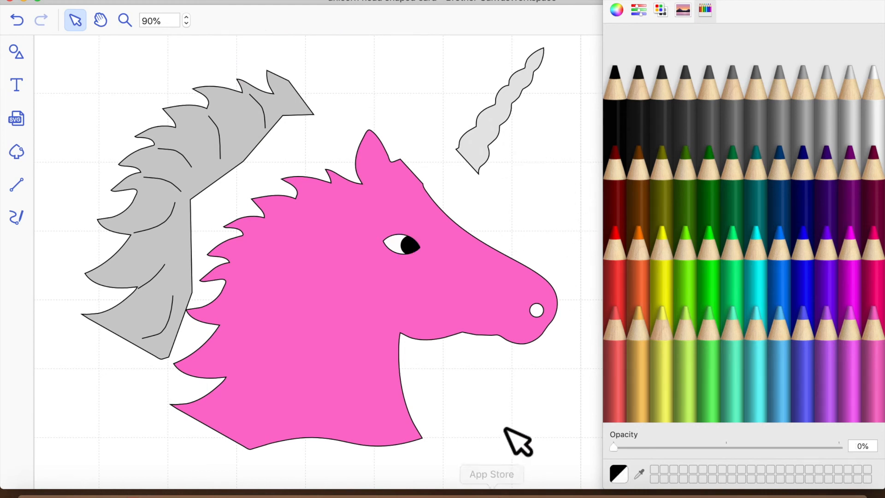
Place the grey mane group along the pink head's back edge and the horn on its forehead
click(233, 180)
drag(233, 180, 298, 262)
drag(498, 139, 441, 153)
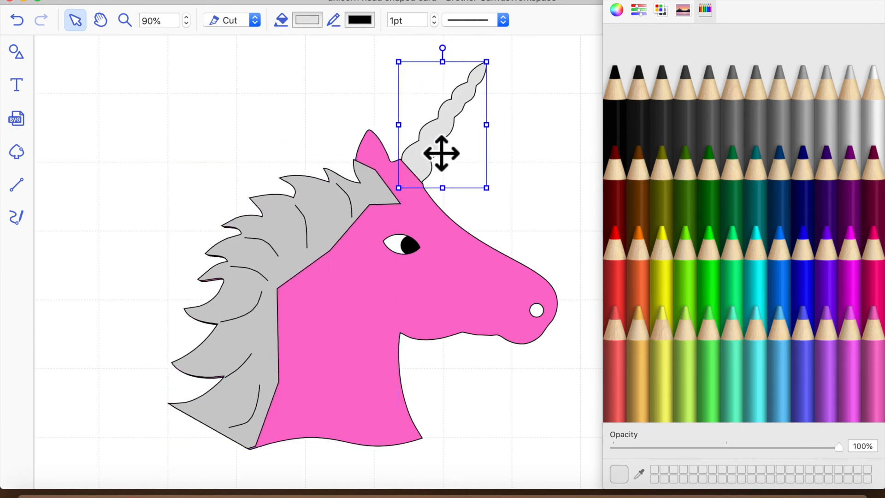
click(176, 131)
Zoom to the mat size and move the white unicorn silhouette to the empty area below the pink head
scroll(134, 139, left, 10)
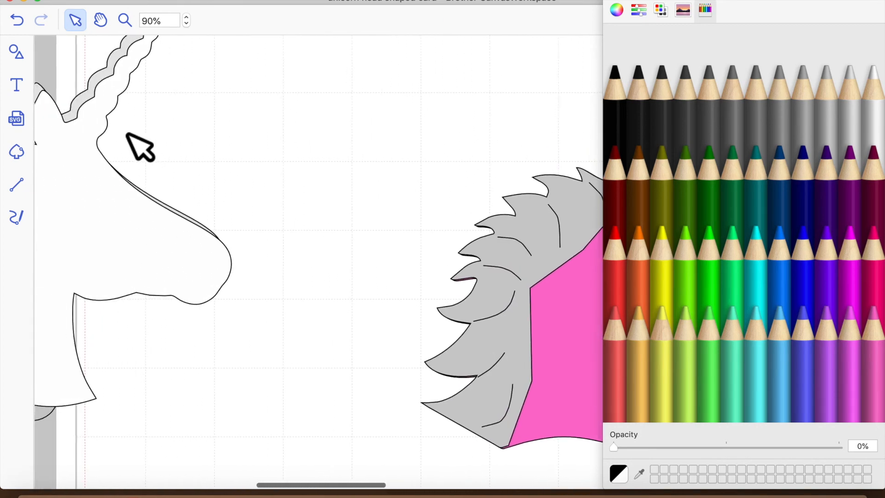
scroll(124, 175, left, 4)
drag(406, 244, 448, 305)
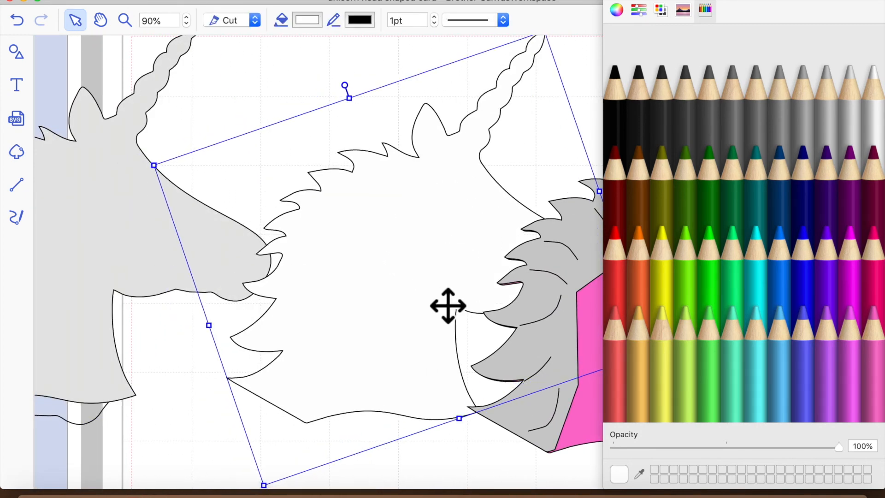
scroll(448, 364, right, 8)
click(264, 1)
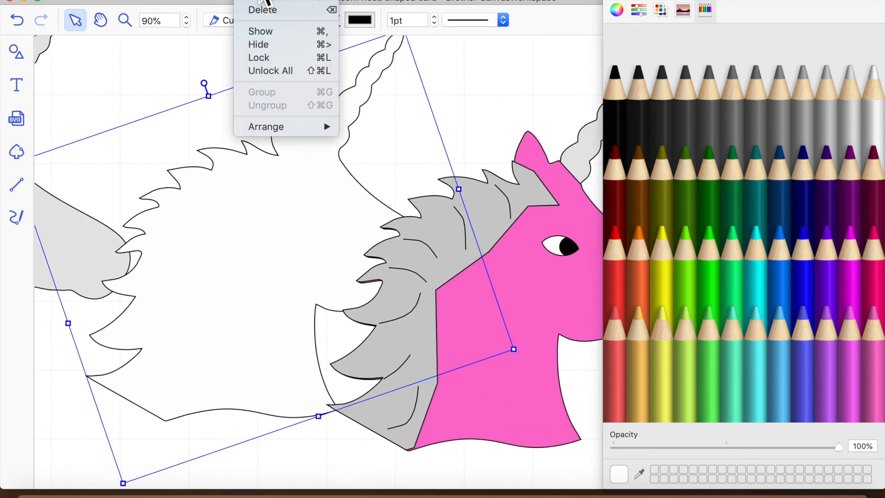
mouse_move(299, 3)
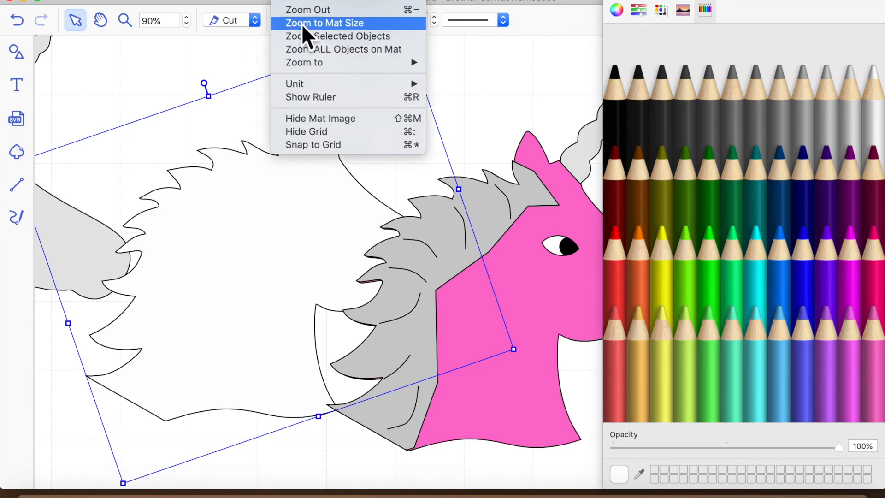
click(303, 27)
click(381, 375)
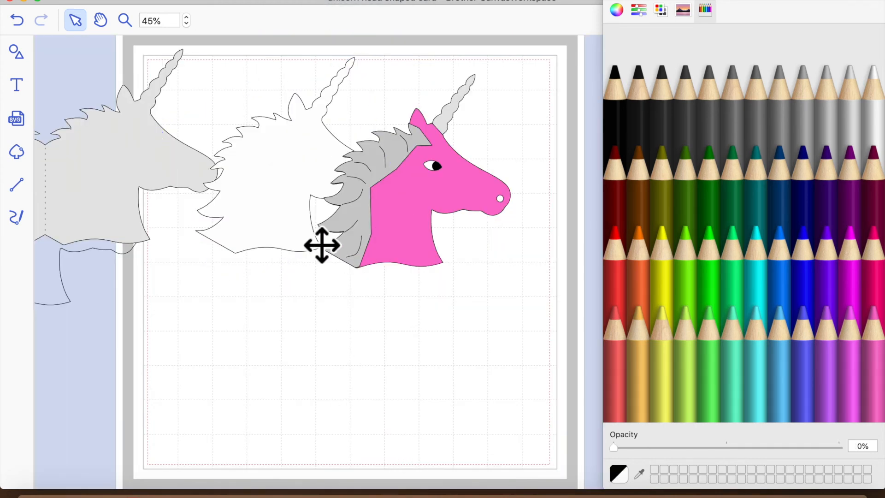
mouse_move(284, 282)
mouse_down()
mouse_move(353, 375)
mouse_move(474, 355)
mouse_up()
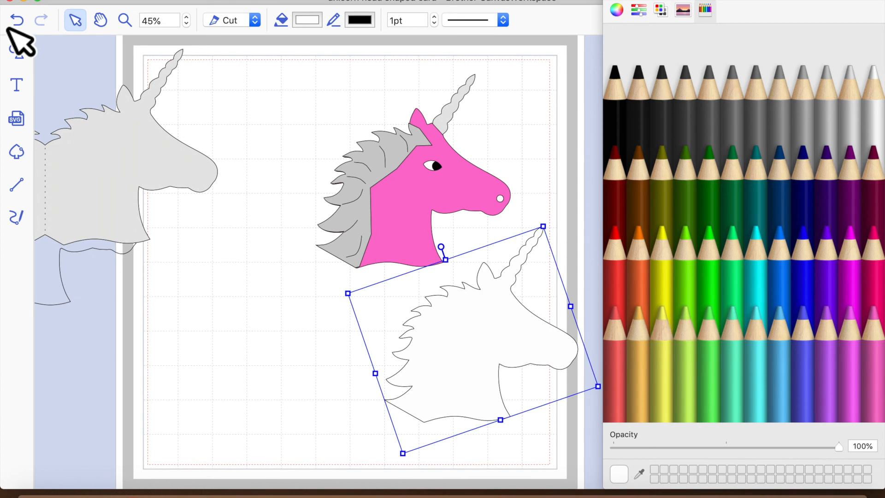
click(259, 129)
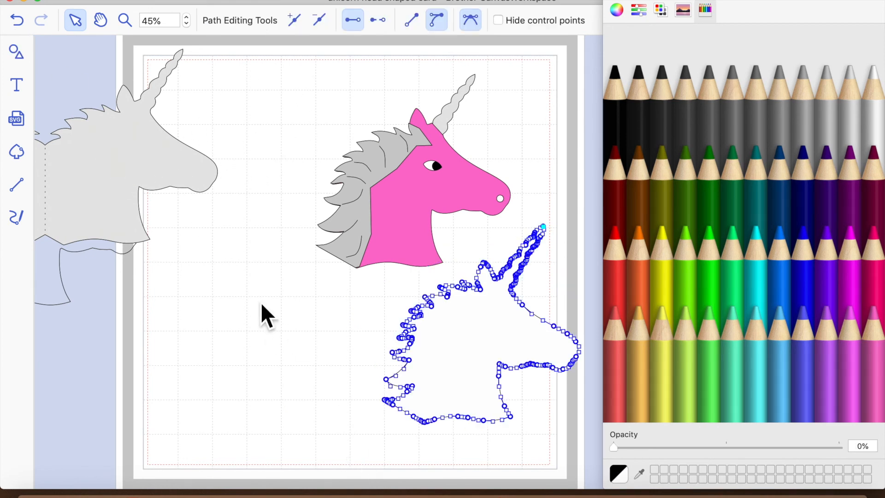
drag(104, 147, 249, 115)
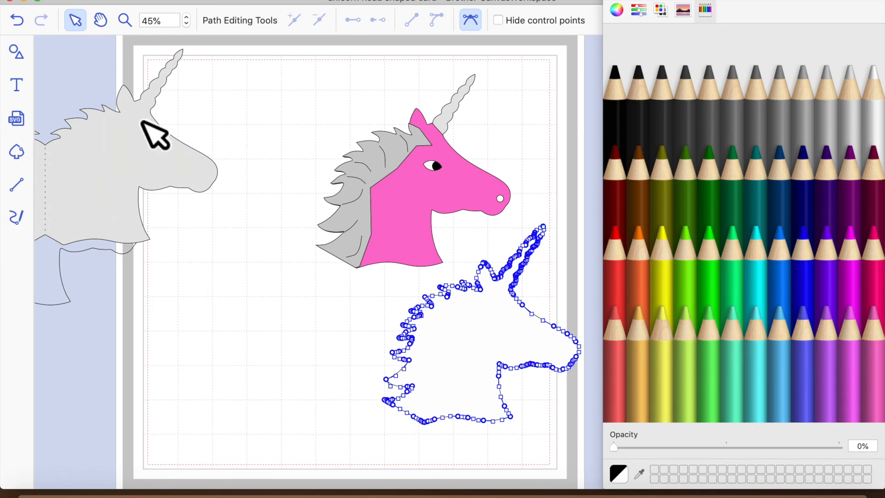
key(Escape)
Move the grey folded card base and its unfilled outline onto the mat, behind the assembled unicorn head
drag(124, 184, 266, 184)
click(97, 235)
drag(97, 235, 421, 182)
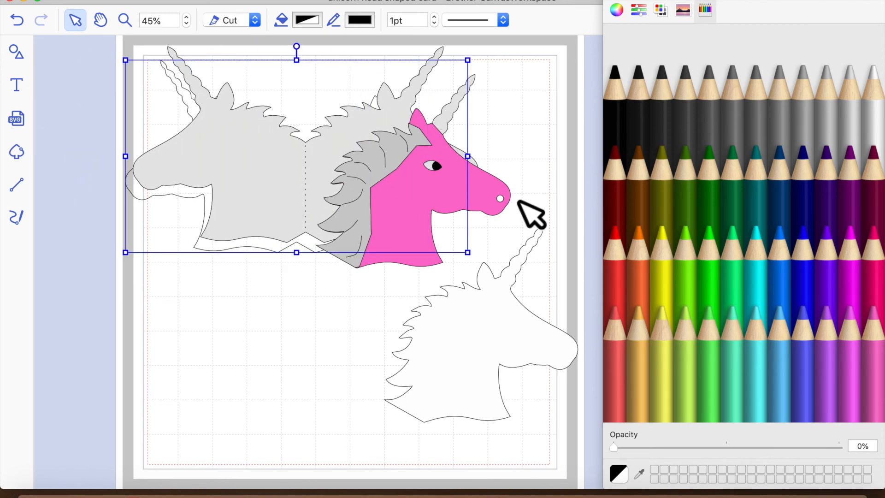
click(497, 216)
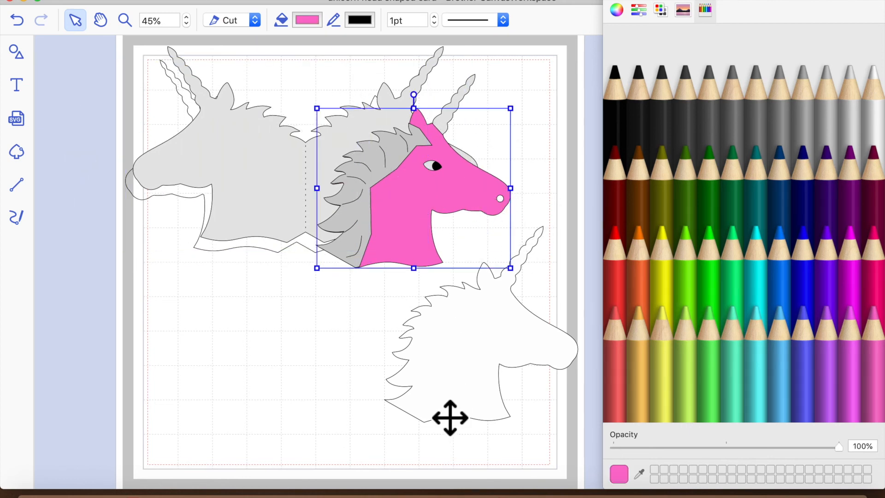
Lay the white unicorn silhouette over the front half of the grey card base and close the colour picker
drag(489, 381, 288, 371)
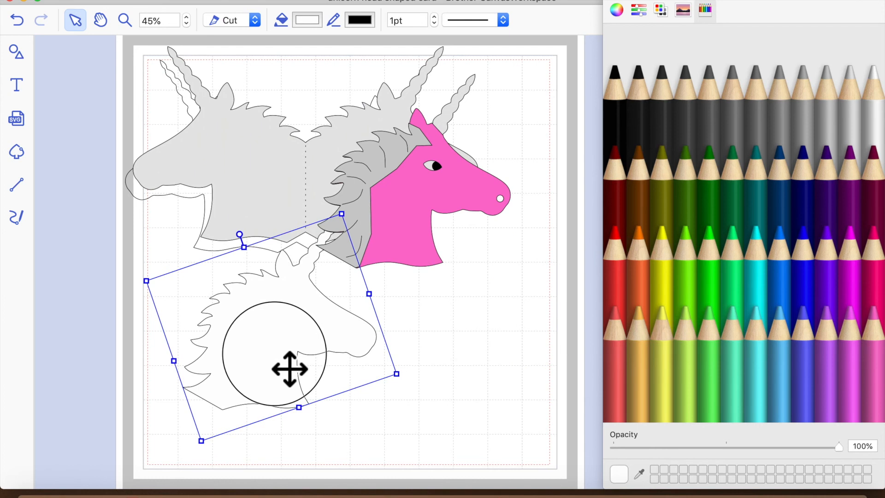
mouse_move(377, 201)
mouse_down()
mouse_move(405, 197)
mouse_move(391, 192)
mouse_up()
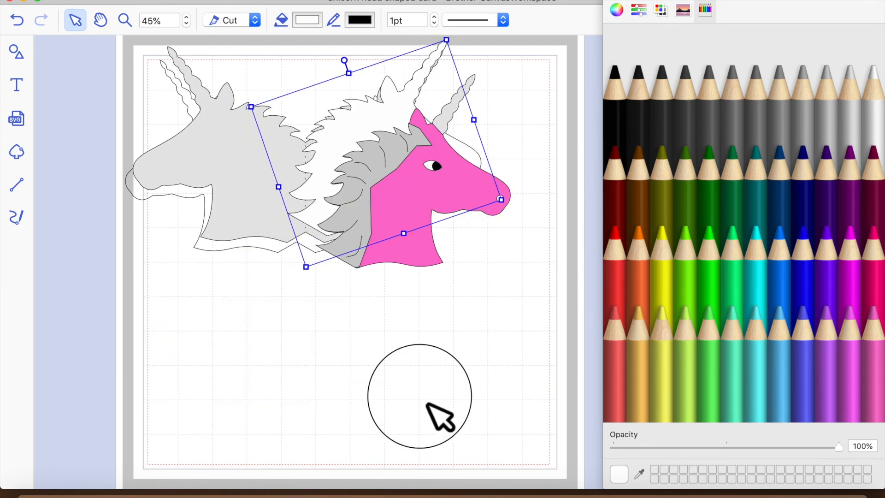
click(427, 403)
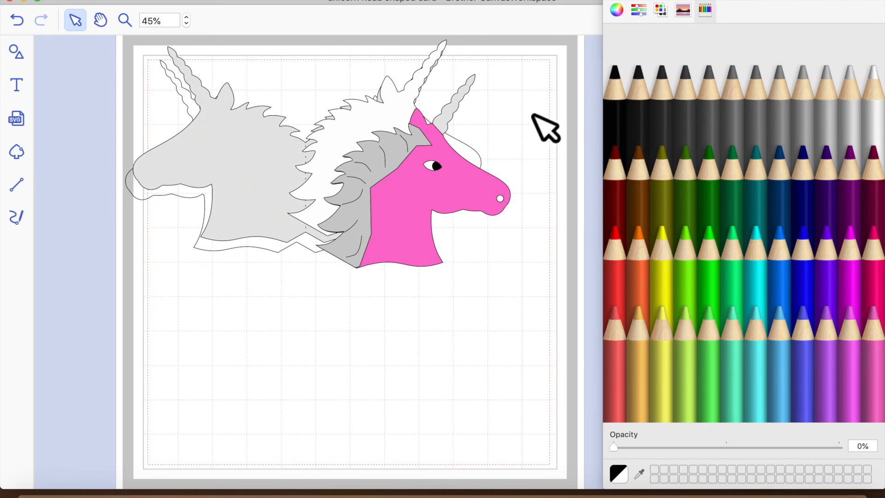
click(609, 9)
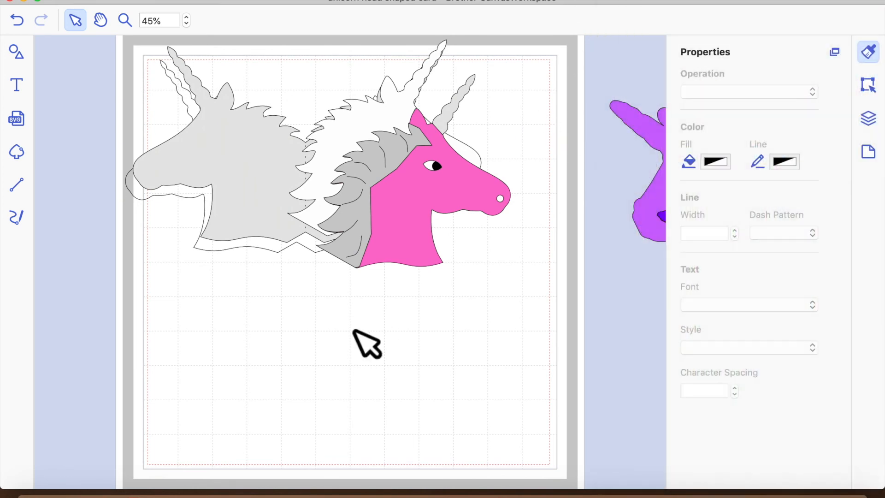
drag(292, 392, 528, 406)
scroll(528, 406, right, 5)
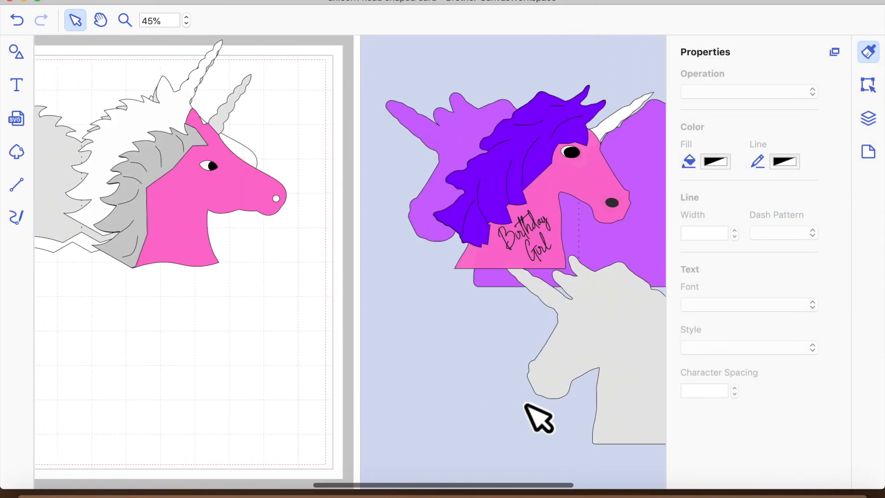
scroll(526, 406, left, 2)
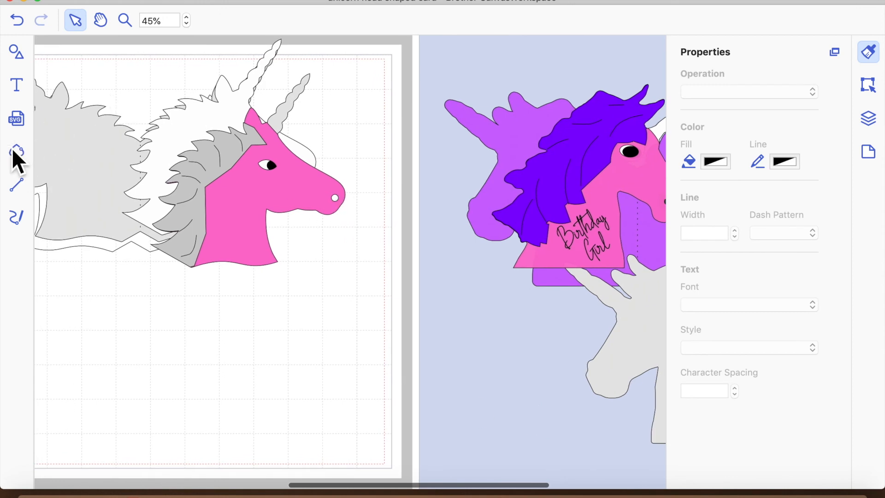
Add the text "Birthday Girl" in the empty mat area below the pink unicorn head
click(18, 81)
click(172, 361)
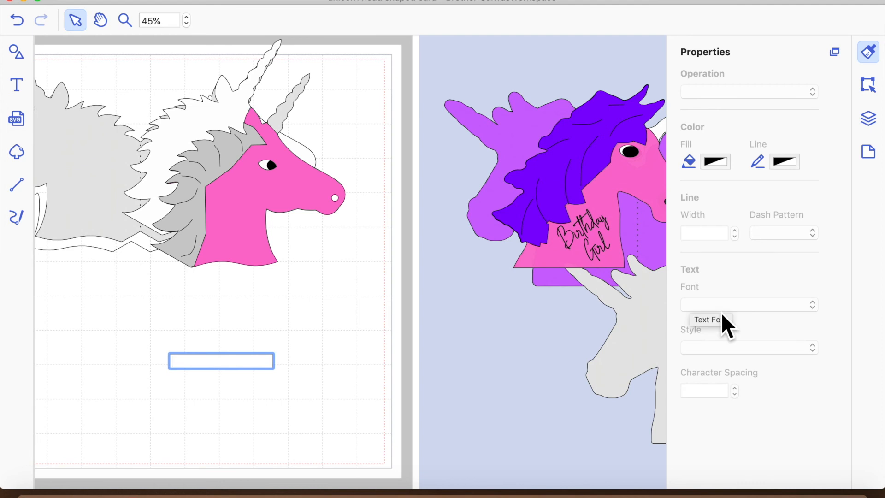
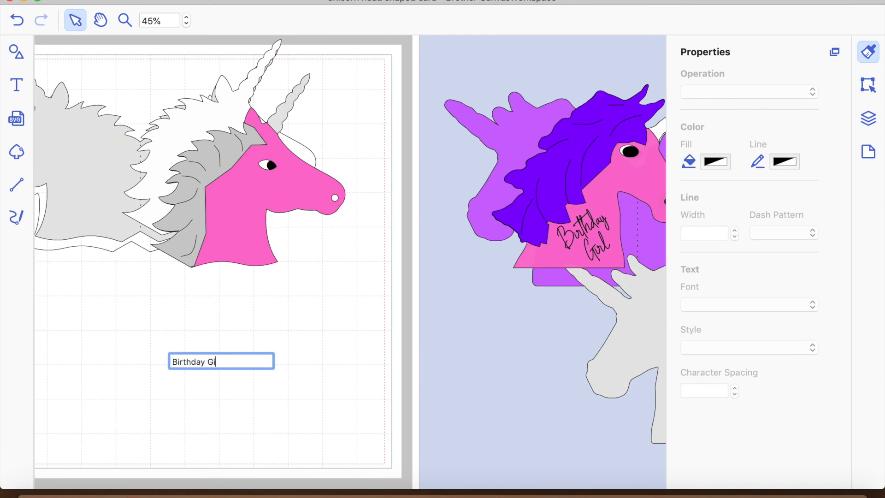
key(Return)
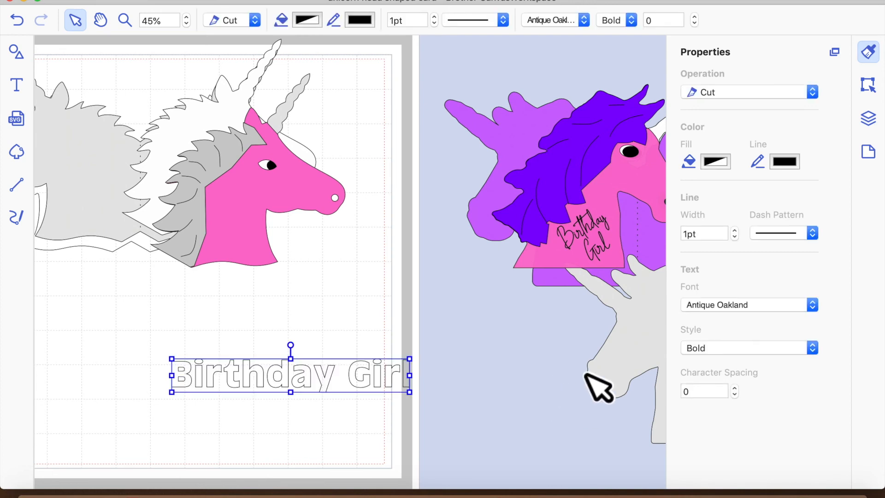
Set the font of the Birthday Girl text to Indesign Signature
click(796, 308)
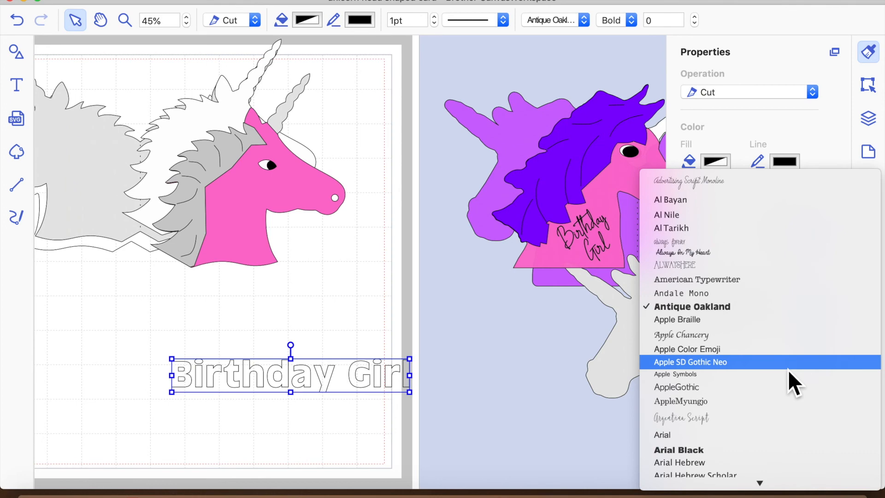
scroll(787, 369, down, 10)
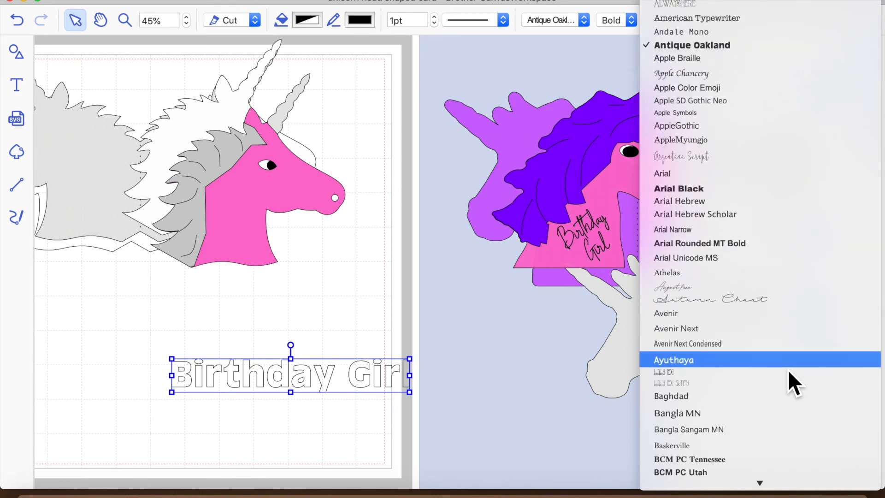
scroll(787, 369, down, 15)
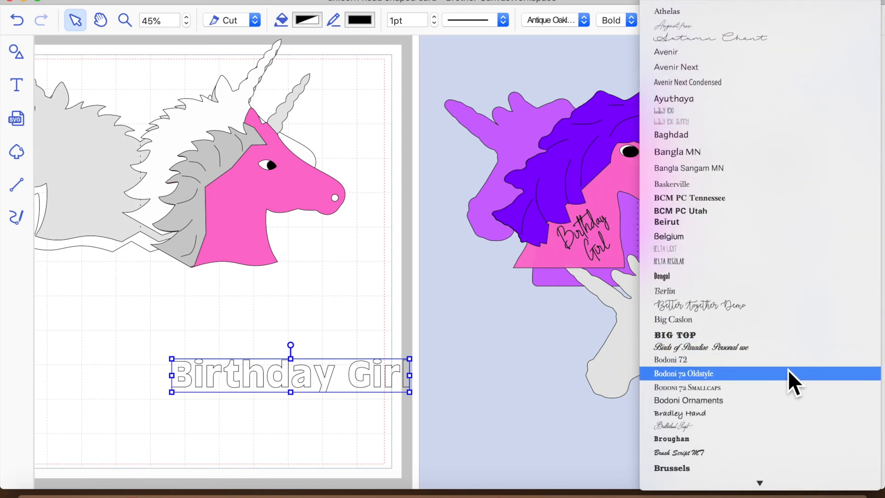
scroll(787, 369, down, 15)
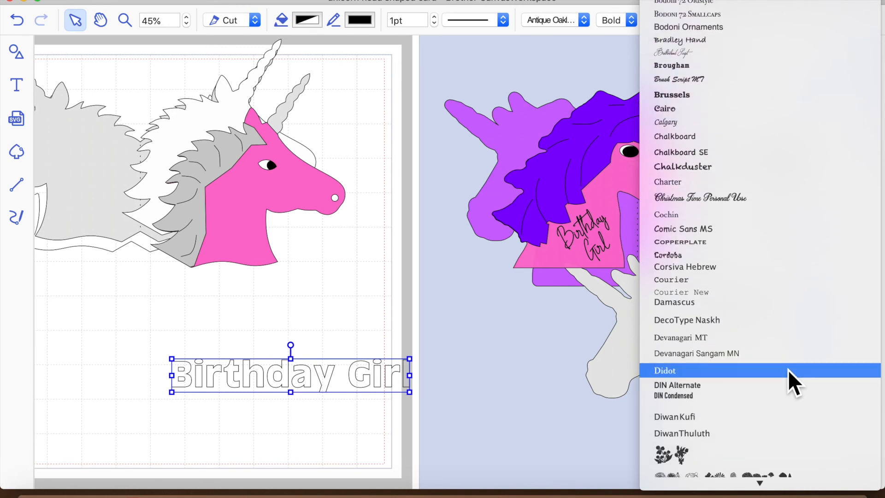
scroll(787, 369, down, 10)
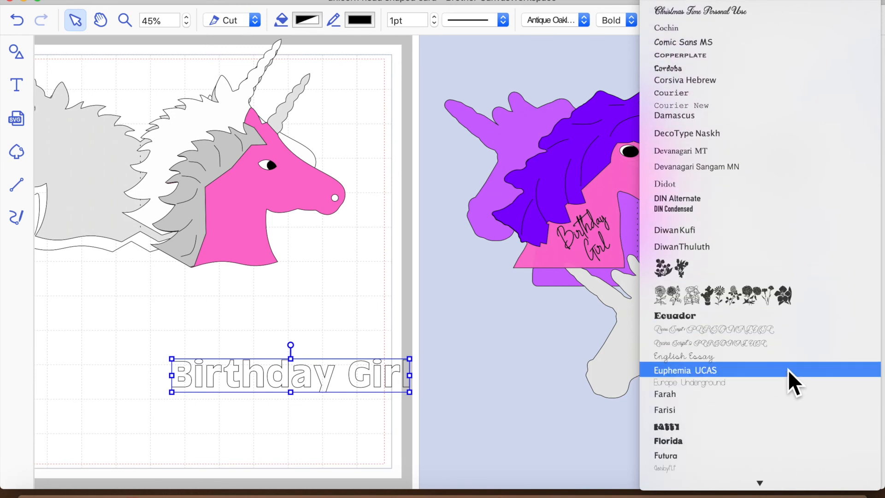
scroll(787, 369, down, 8)
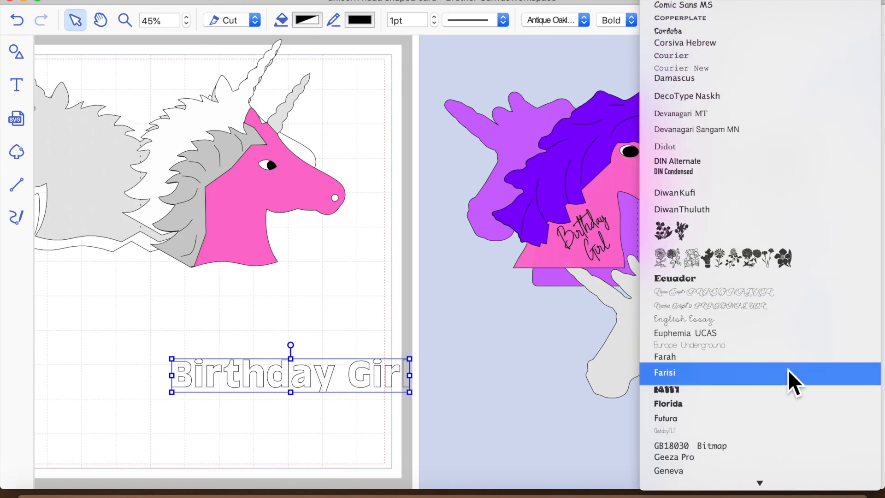
scroll(787, 369, down, 10)
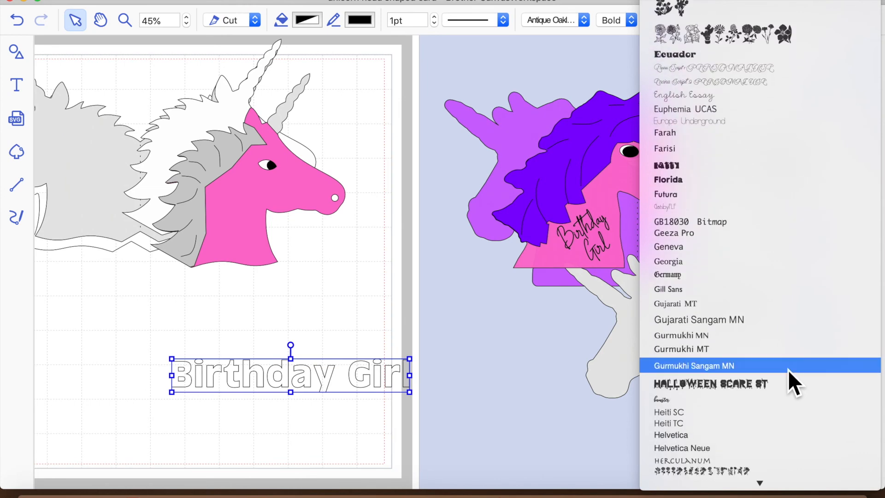
scroll(787, 369, down, 1)
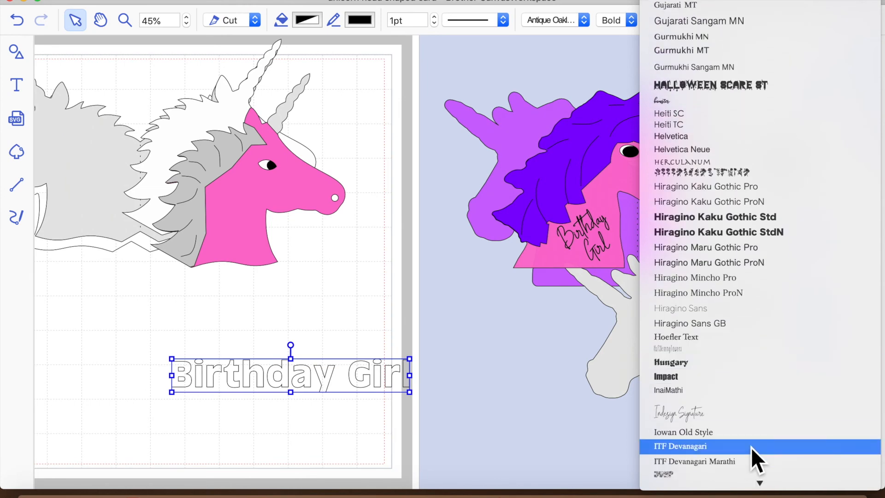
key(Escape)
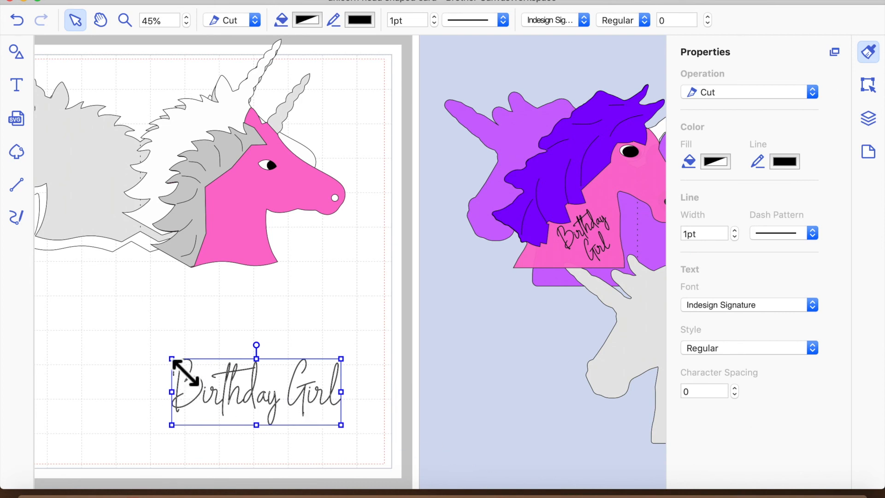
Shrink the Birthday Girl text and try it tilted upward just beneath the pink head
drag(186, 372, 289, 403)
drag(345, 437, 298, 331)
drag(285, 302, 258, 233)
drag(269, 342, 275, 337)
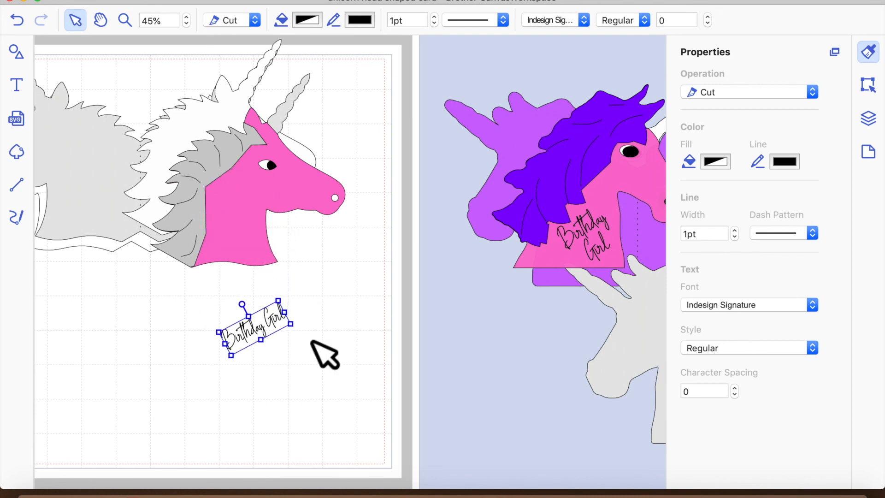
Undo the tilt and the moves of the Birthday Girl text
click(19, 25)
click(18, 26)
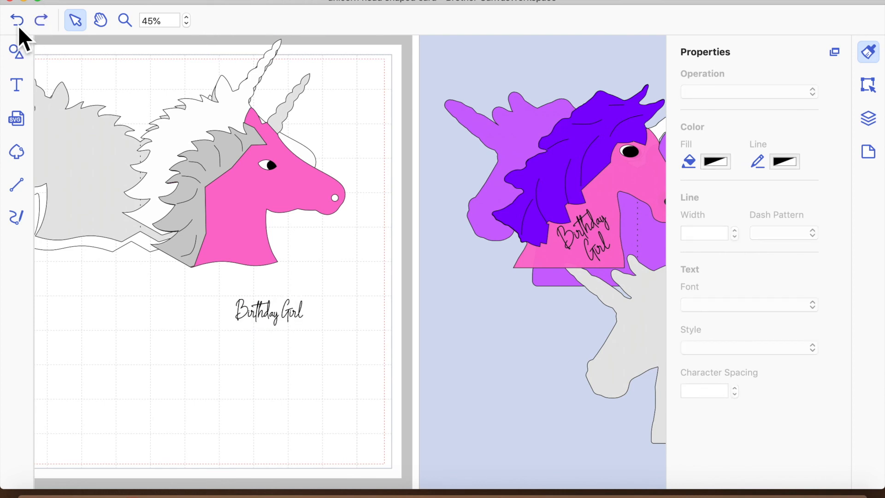
click(20, 18)
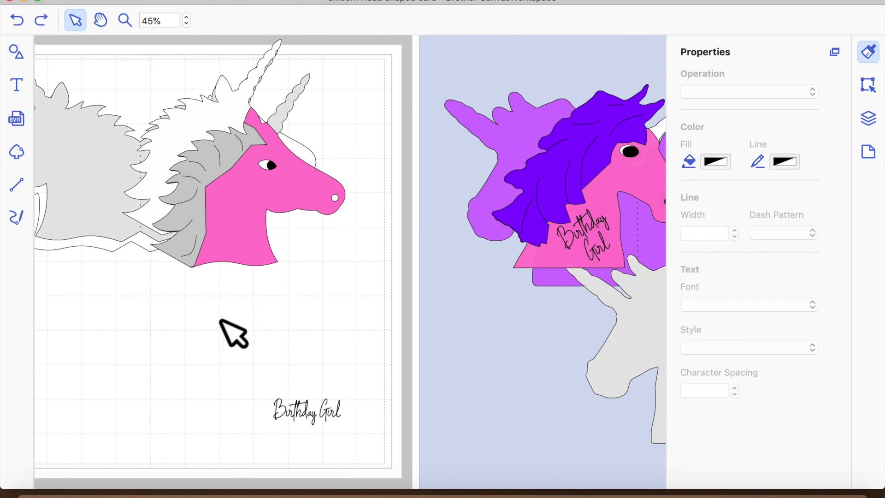
Enlarge the Birthday Girl text to about 1 inch high and move it up toward the pink head
double_click(312, 418)
click(385, 413)
double_click(318, 406)
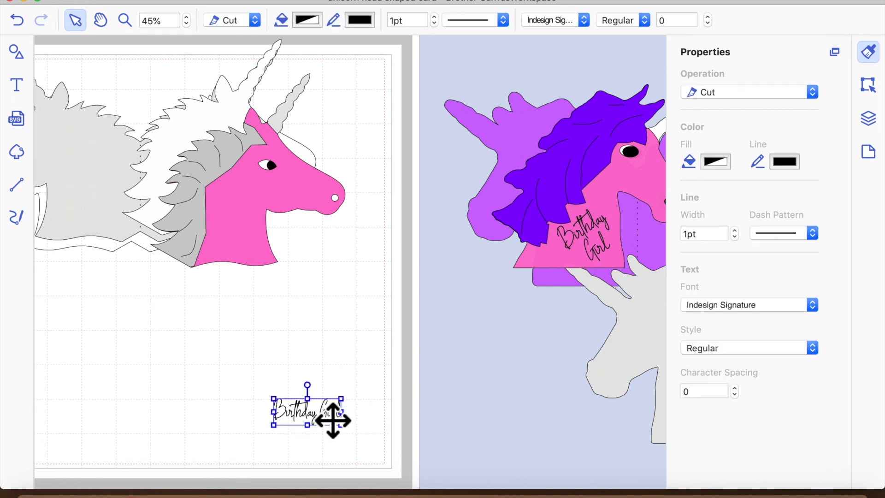
click(336, 420)
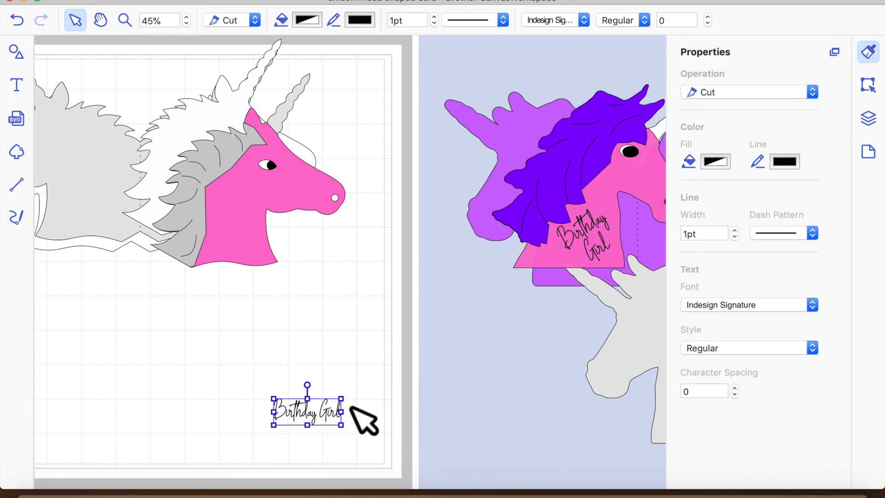
drag(342, 397, 328, 330)
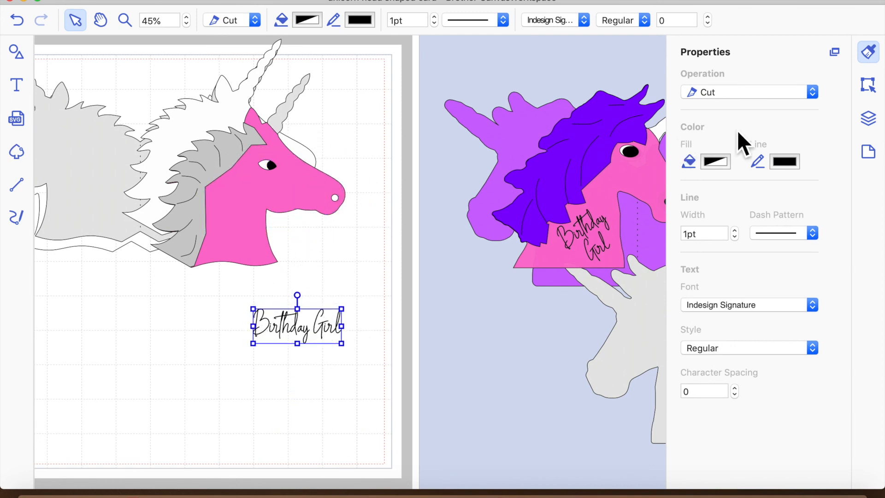
Set the Birthday Girl text's width to 2.4 inches with its aspect ratio maintained
click(871, 85)
click(721, 155)
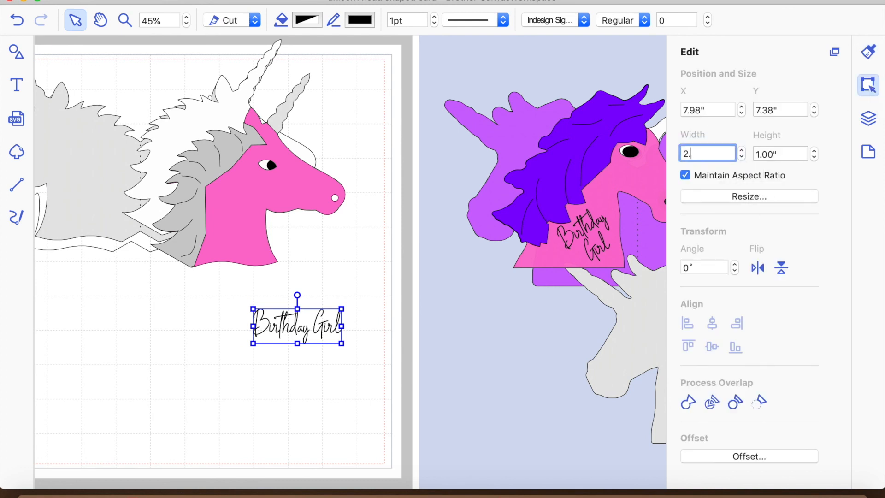
text(2.4)
key(Return)
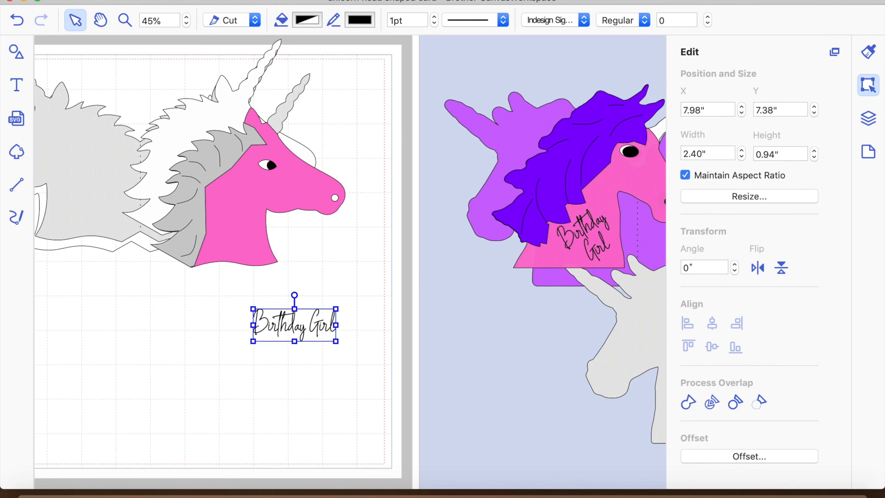
Break the Birthday Girl text into separate letter shapes and group the letters of "Birthday"
click(714, 407)
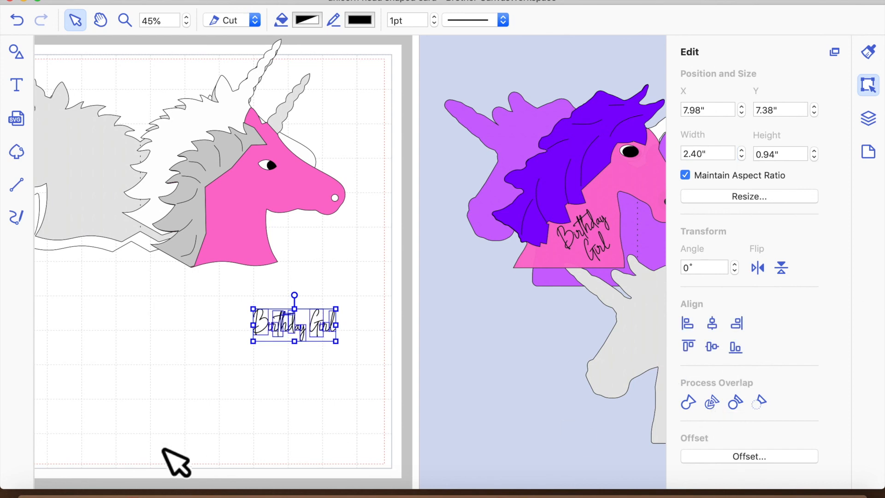
click(254, 388)
drag(254, 304, 323, 346)
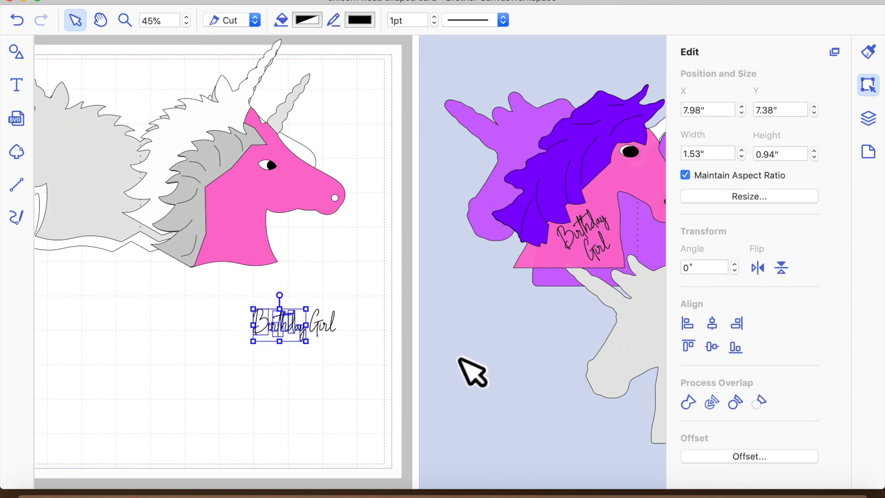
click(251, 1)
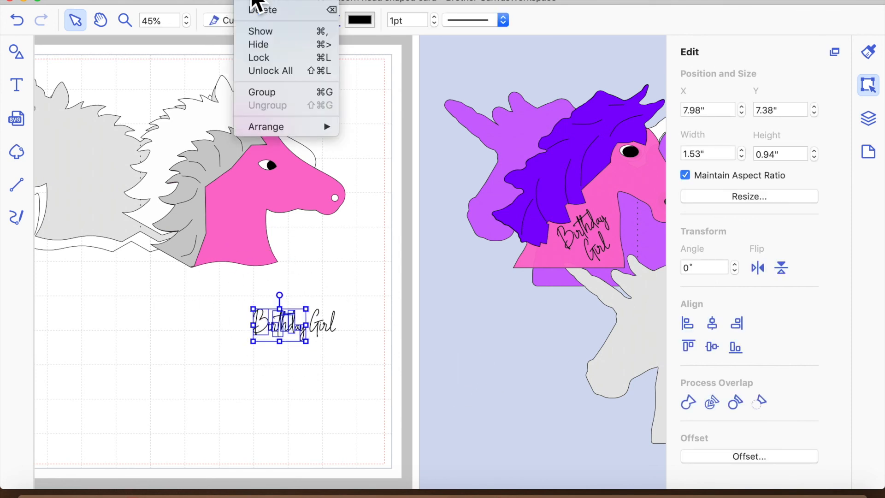
click(268, 94)
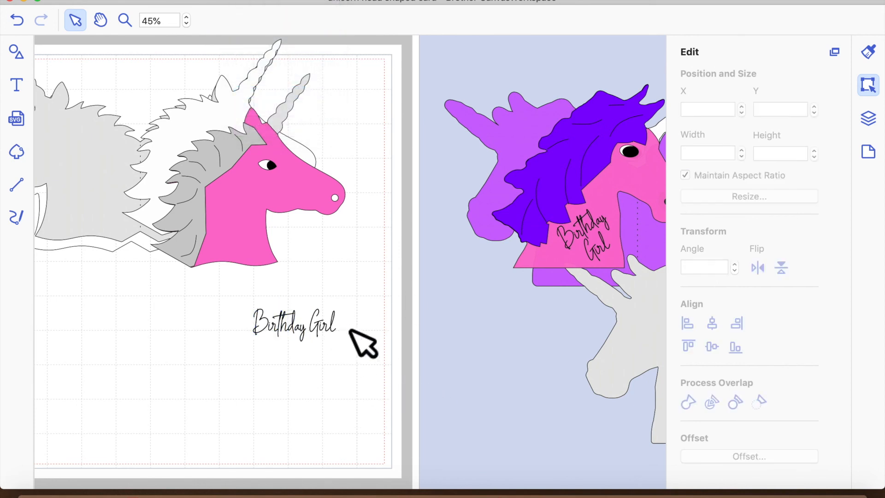
Group the letters of "Girl" as a second word
drag(361, 345, 314, 300)
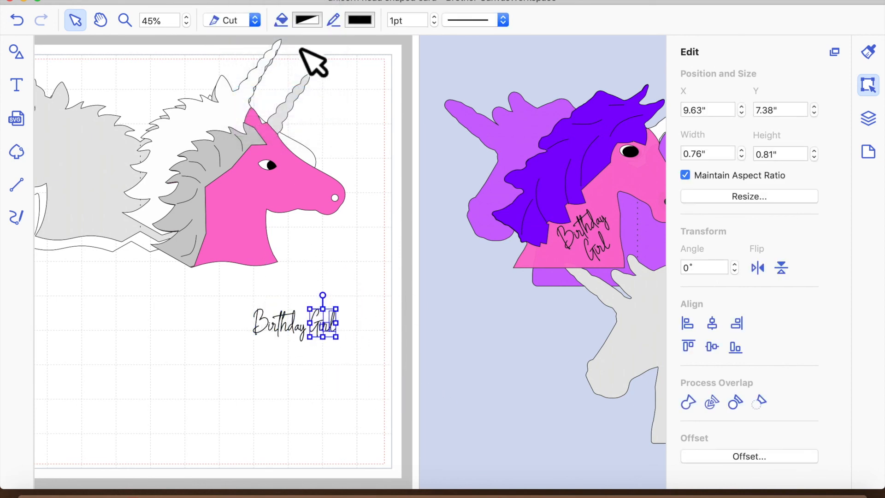
click(251, 2)
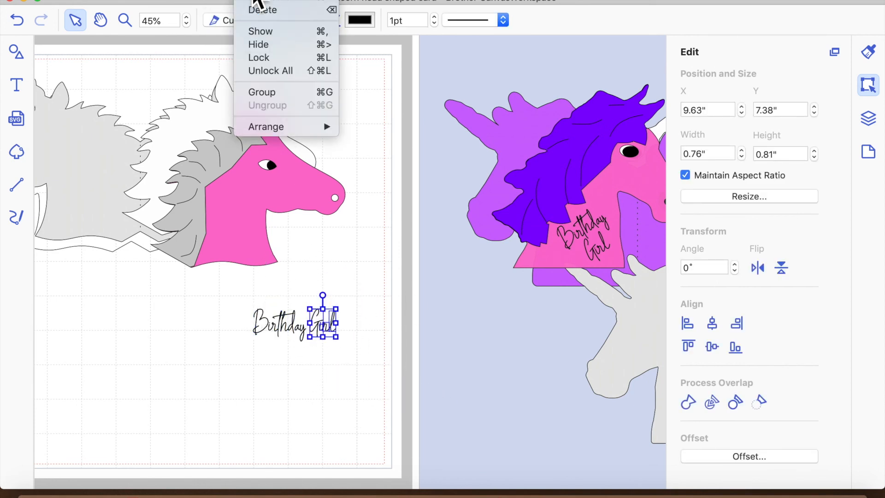
click(282, 92)
click(282, 347)
Change the operation of both word groups from cutting to Draw
drag(226, 298, 385, 346)
click(255, 21)
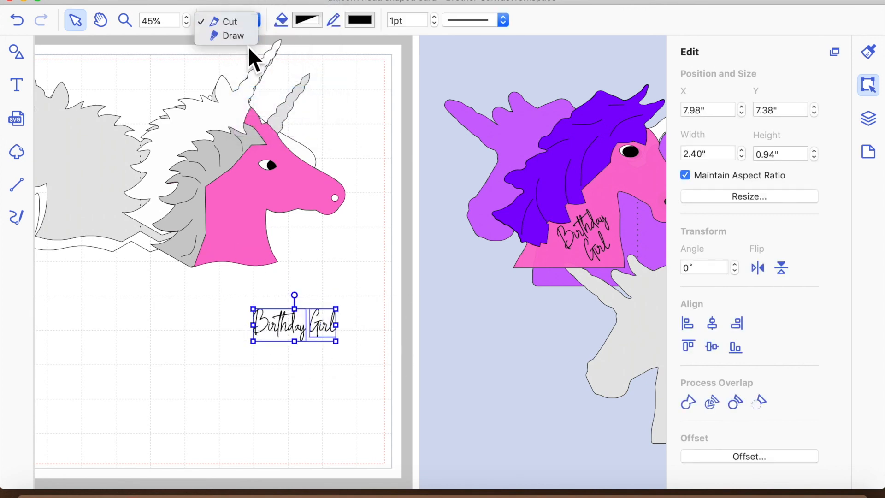
click(248, 37)
click(305, 441)
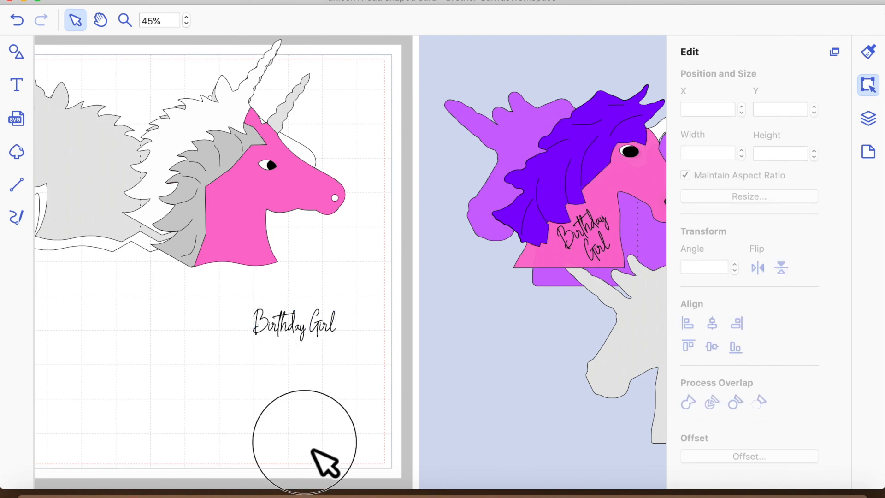
Rotate both word groups together to an angle of 339° so the lettering slants upward
drag(229, 300, 367, 355)
mouse_move(295, 296)
mouse_down()
mouse_move(300, 304)
mouse_move(290, 300)
mouse_up()
click(324, 430)
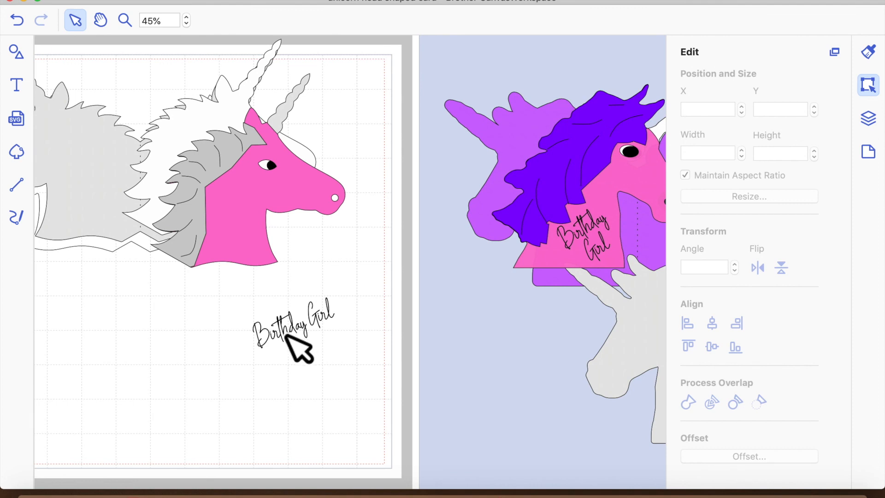
Place the word Birthday on the pink unicorn's neck and the word Girl directly beneath it
drag(306, 342, 264, 229)
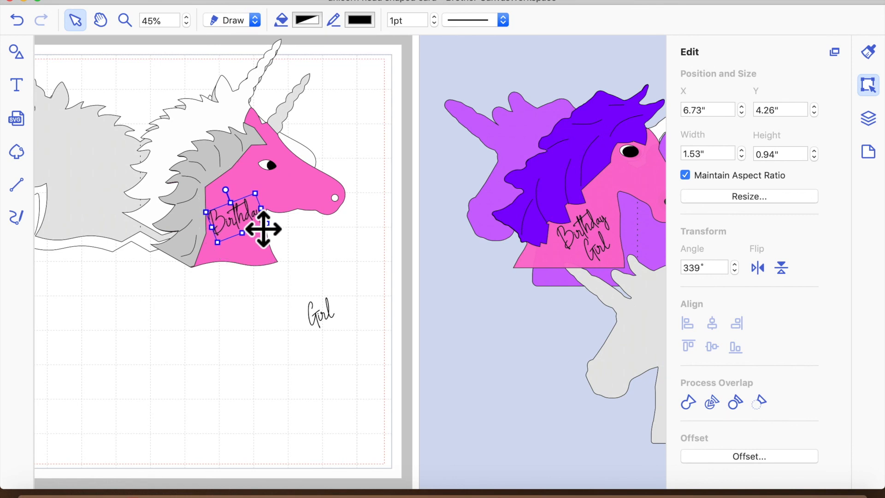
click(349, 285)
click(328, 326)
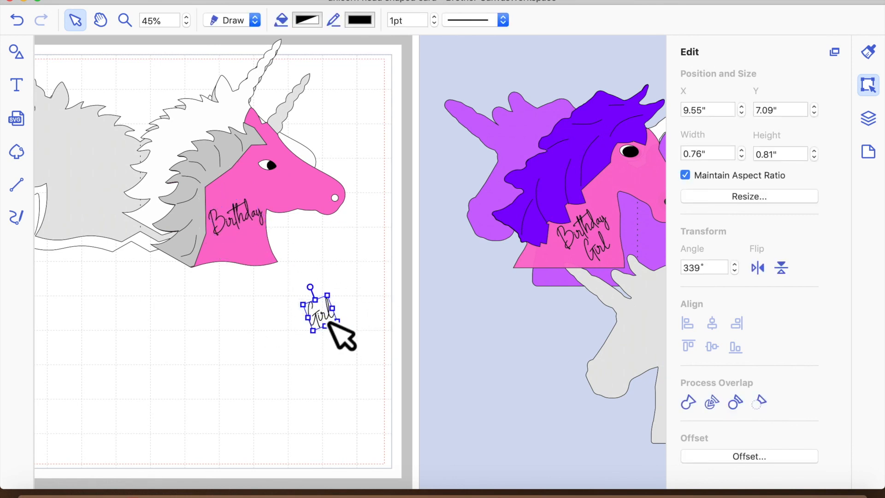
drag(331, 319, 251, 245)
click(348, 342)
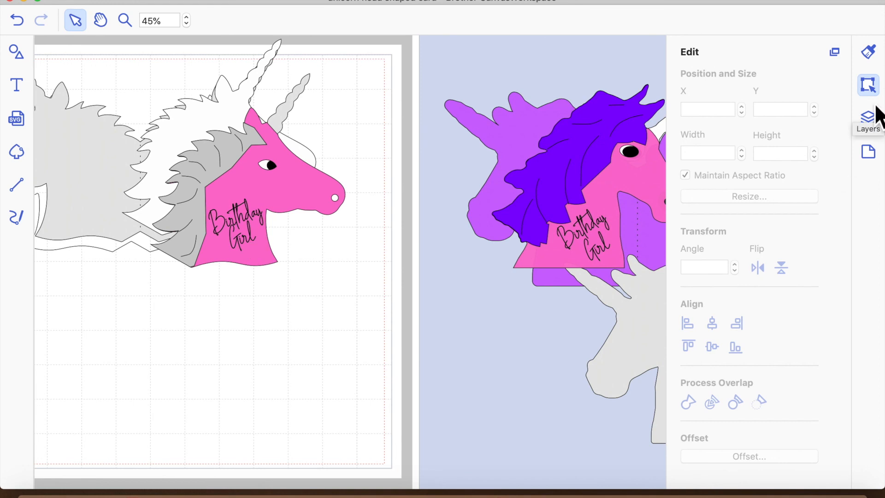
Select the Girl group in the layer list and nudge it slightly lower on the neck
click(868, 119)
click(742, 87)
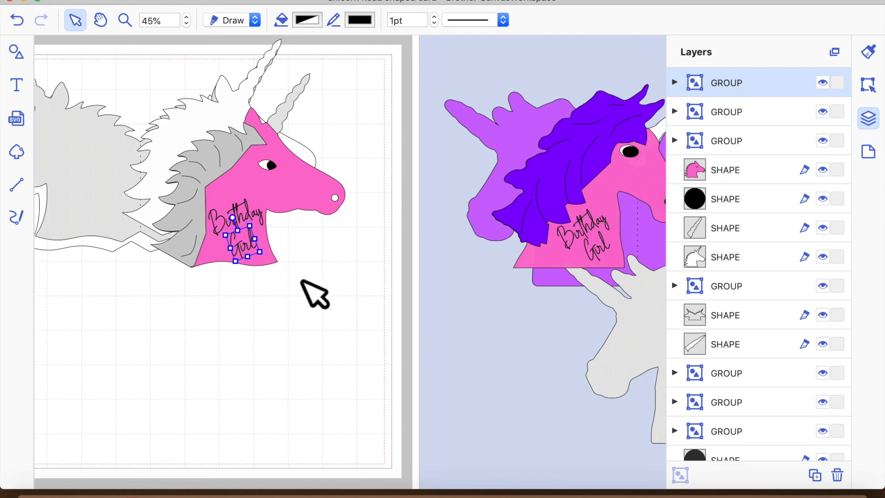
click(236, 328)
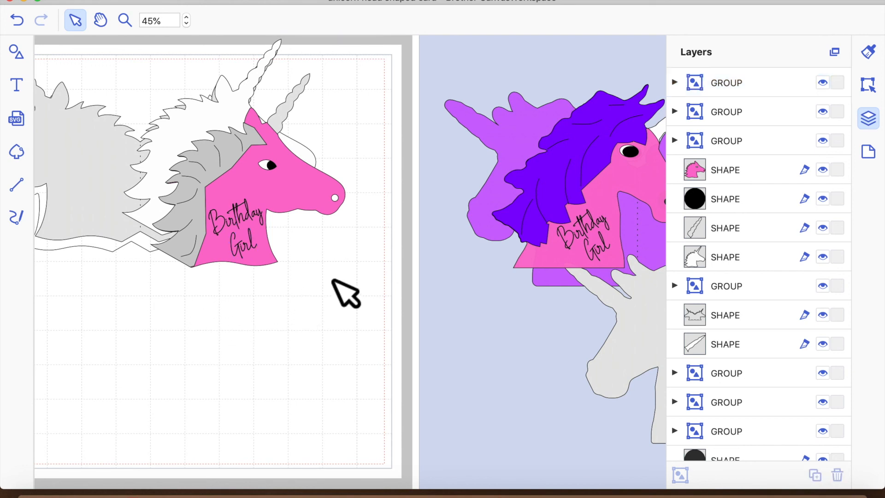
Select the whole unicorn card design and shift it inside the mat's cutting margins
scroll(312, 217, left, 5)
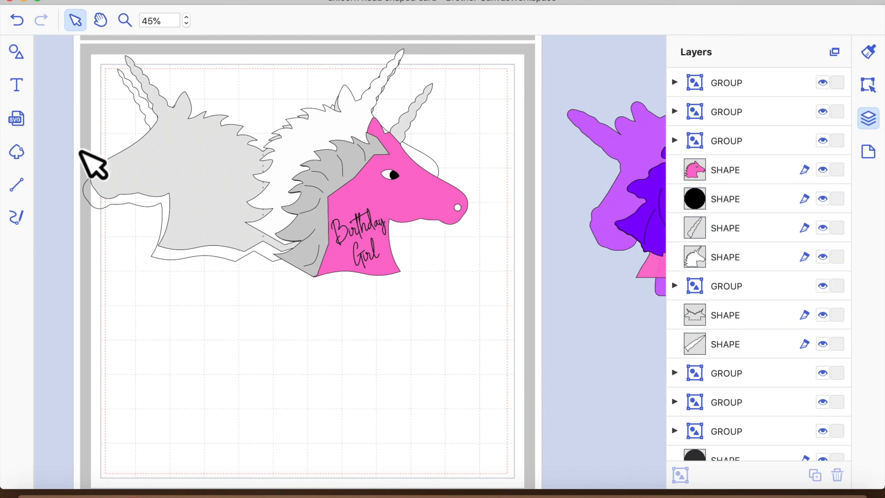
drag(75, 67, 490, 327)
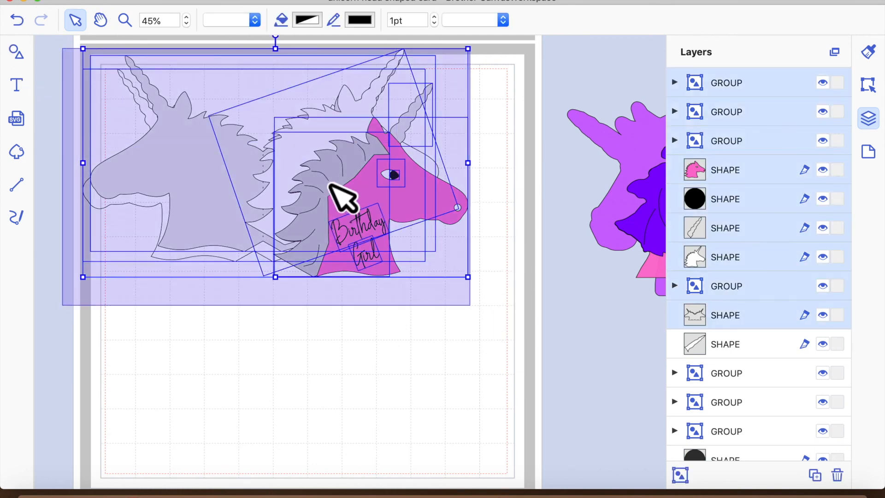
drag(343, 190, 378, 232)
click(458, 347)
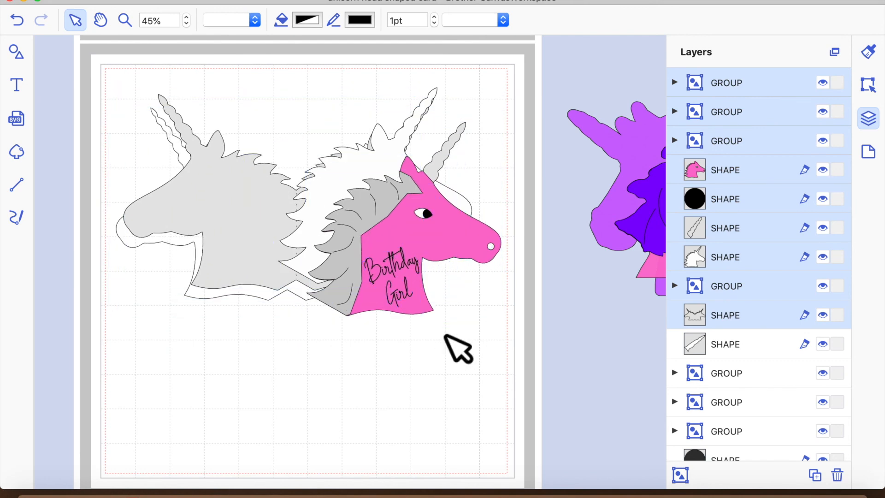
scroll(454, 347, right, 10)
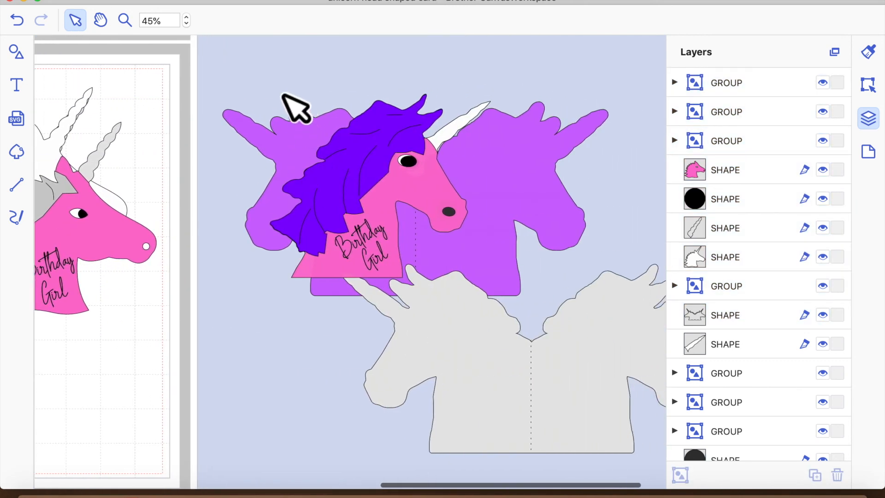
scroll(562, 359, left, 5)
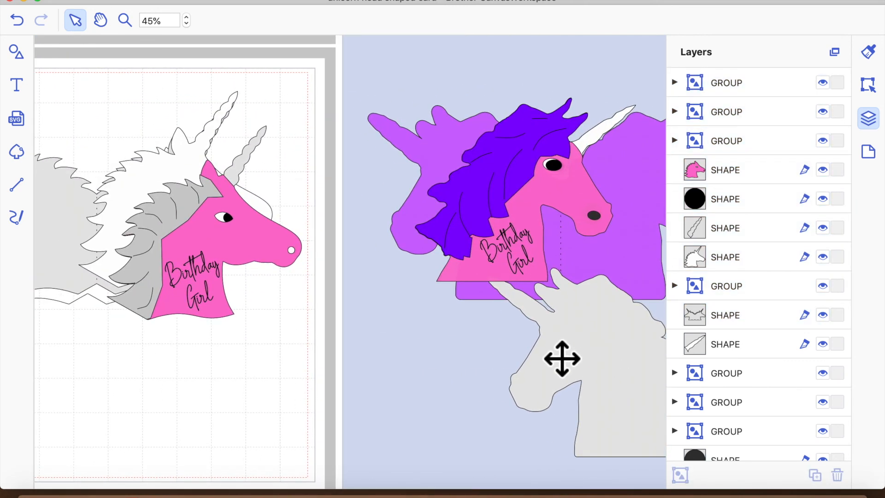